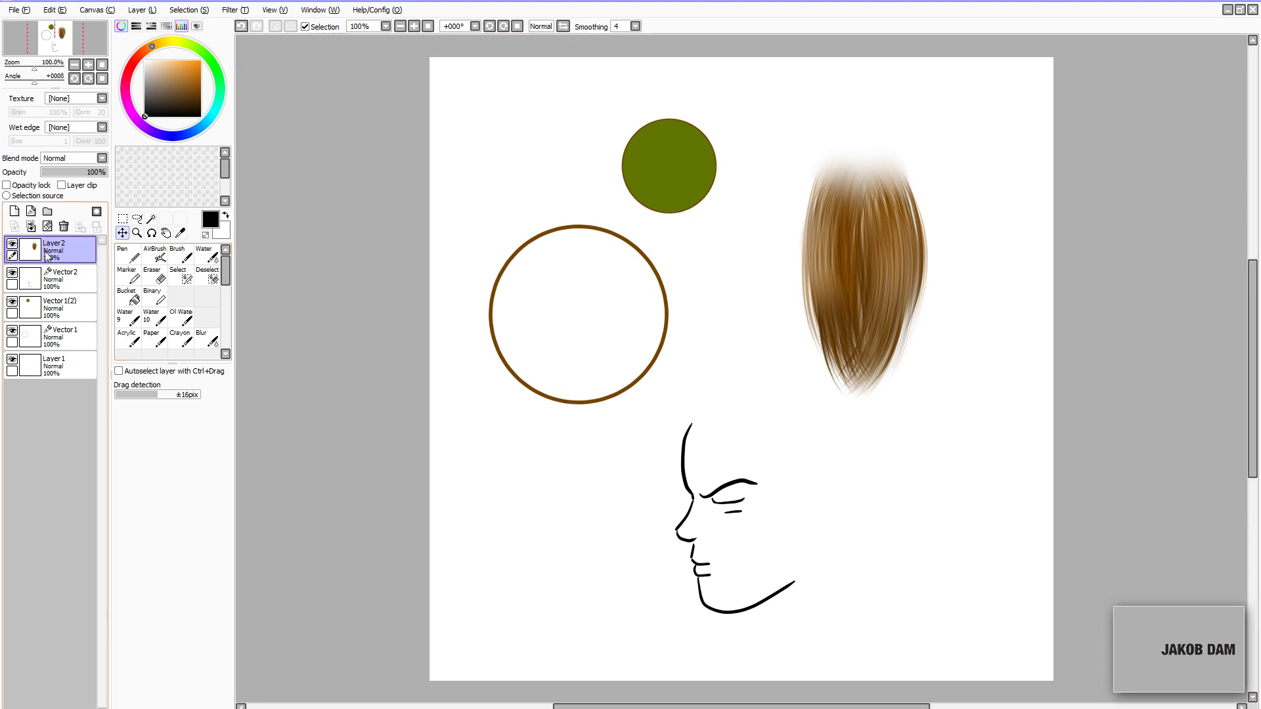
# - Hide all five existing layers and add a new vector layer above them
pyautogui.click(12, 244)
pyautogui.click(12, 273)
pyautogui.click(12, 302)
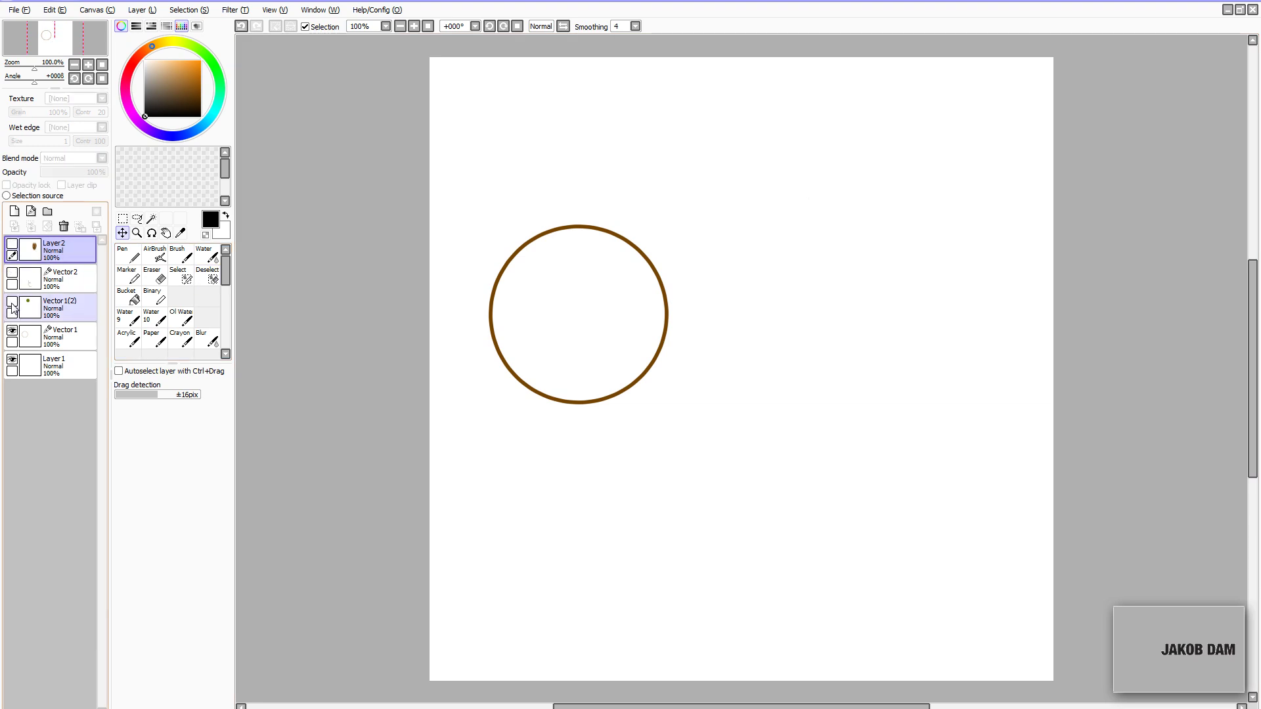
pyautogui.click(12, 331)
pyautogui.click(12, 360)
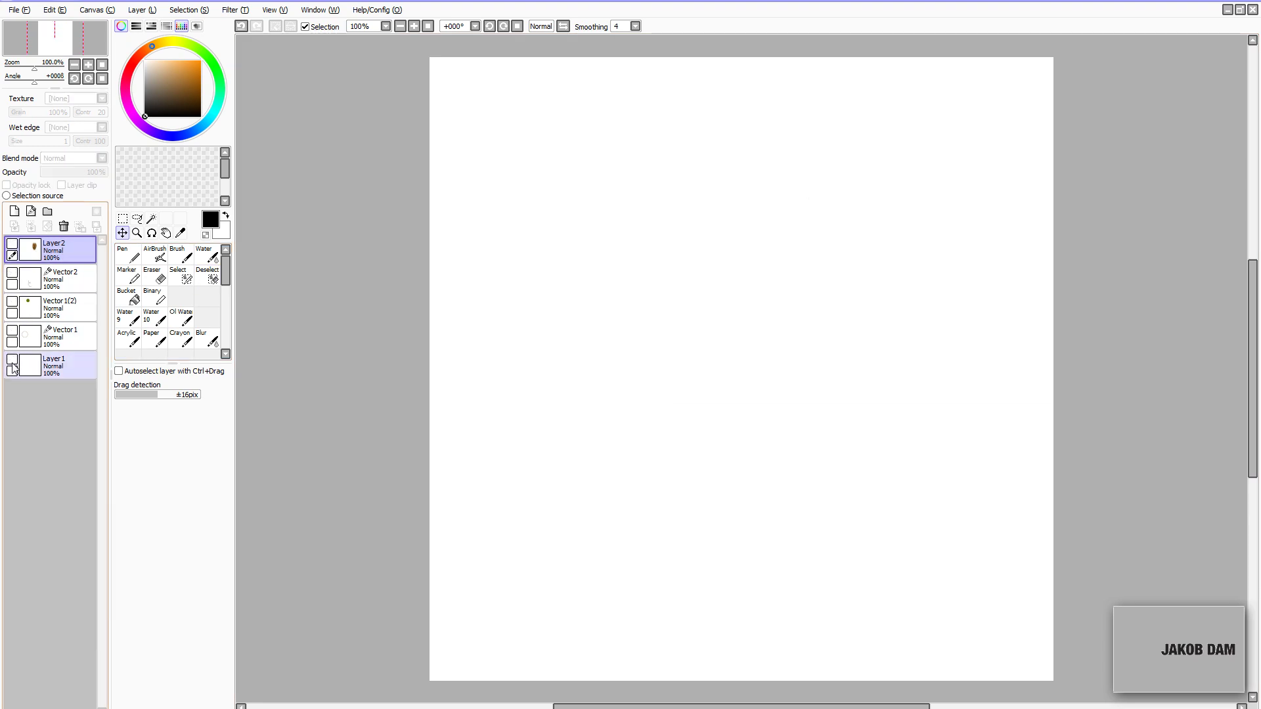
pyautogui.click(31, 212)
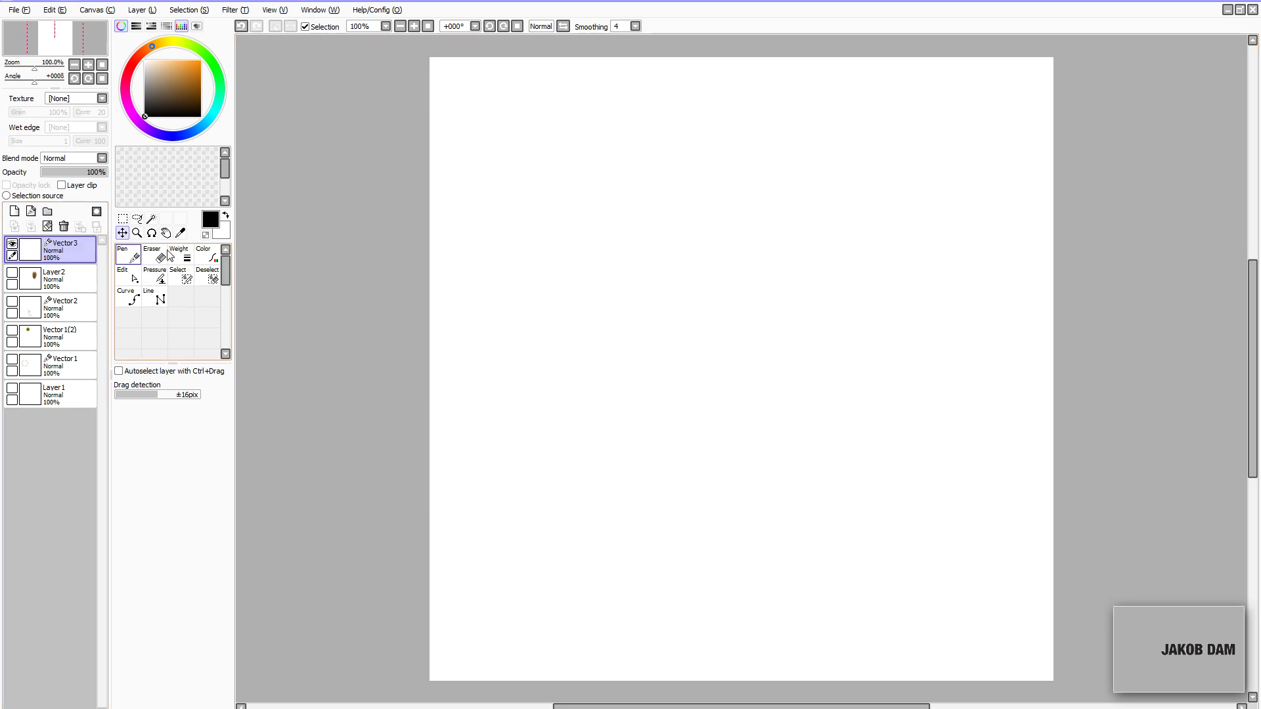
# - Draw one long wavy stroke across the canvas with the Pen tool at size 10
pyautogui.click(123, 253)
pyautogui.click(212, 260)
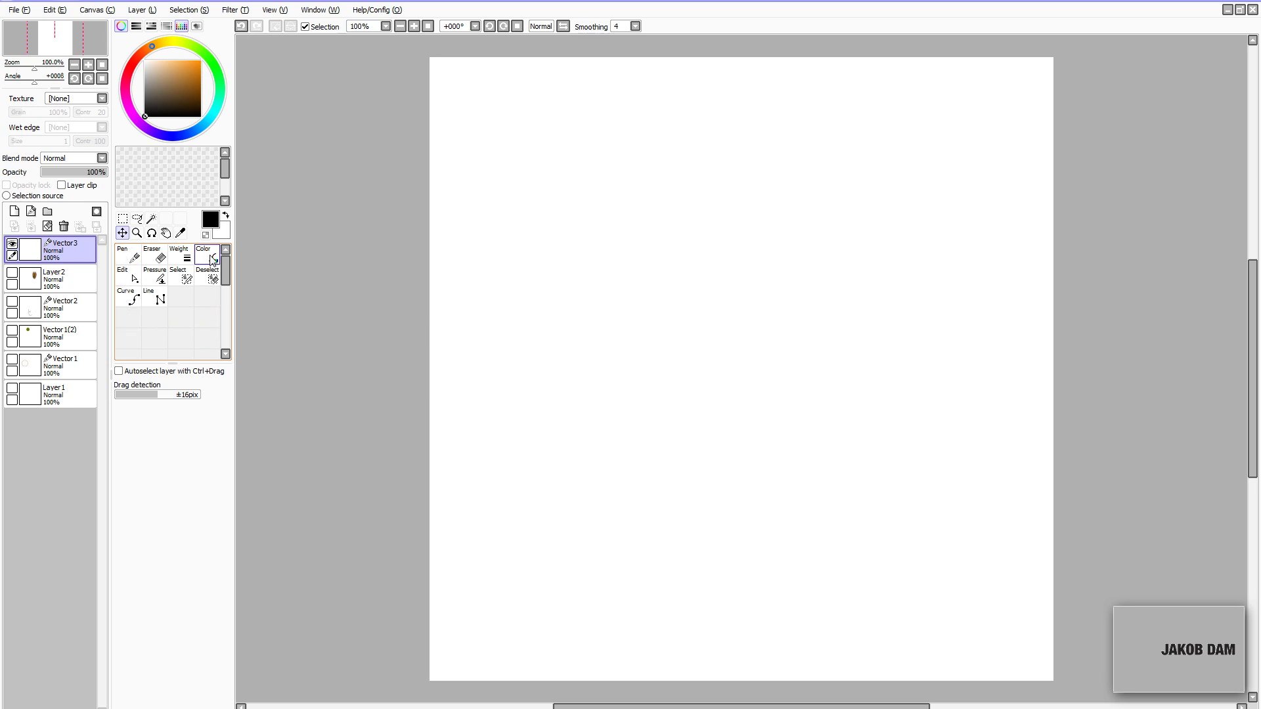
pyautogui.click(134, 258)
pyautogui.click(134, 300)
pyautogui.click(155, 302)
pyautogui.click(137, 261)
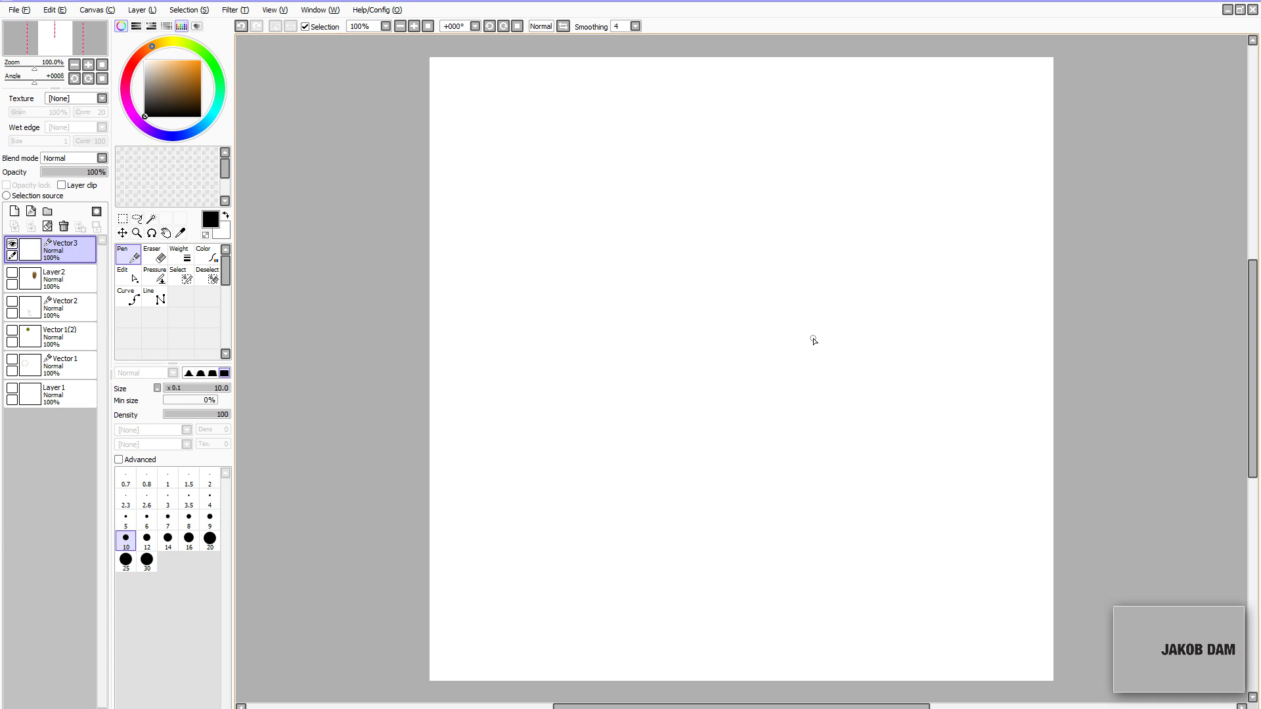
pyautogui.moveTo(504, 222)
pyautogui.mouseDown()
pyautogui.moveTo(556, 304)
pyautogui.moveTo(793, 532)
pyautogui.mouseUp()
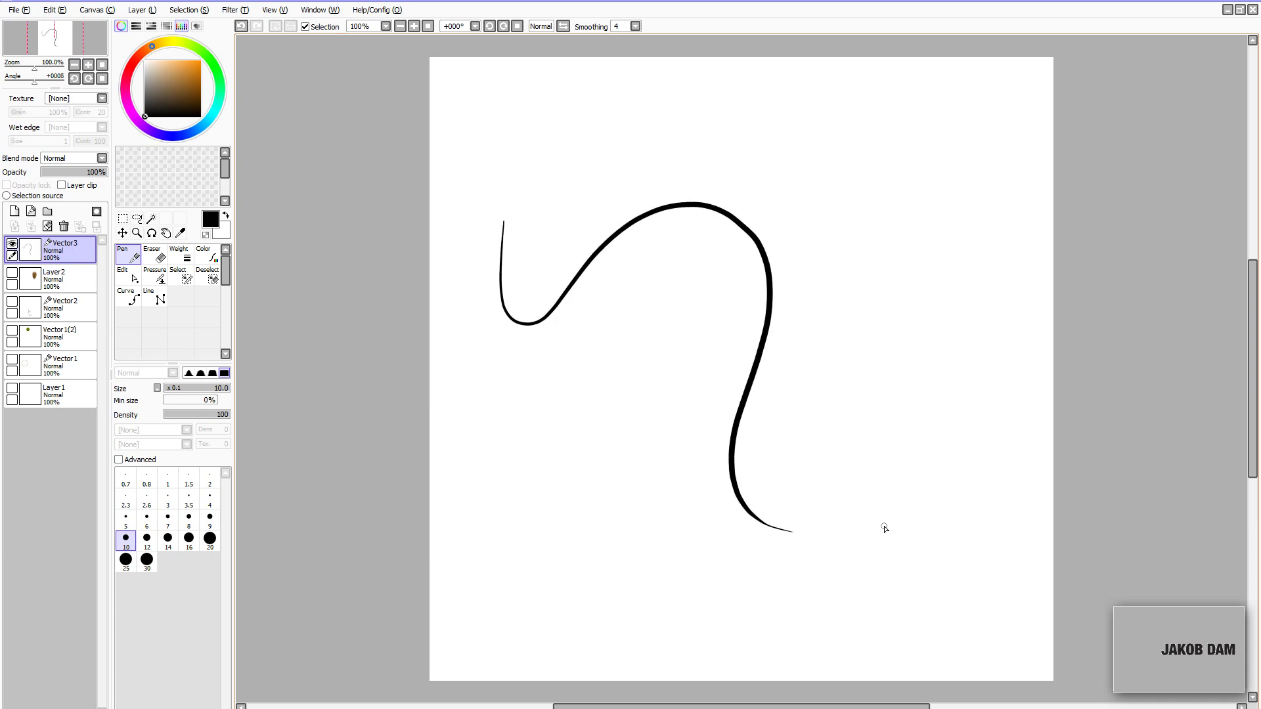
pyautogui.scroll(2, 885, 528)
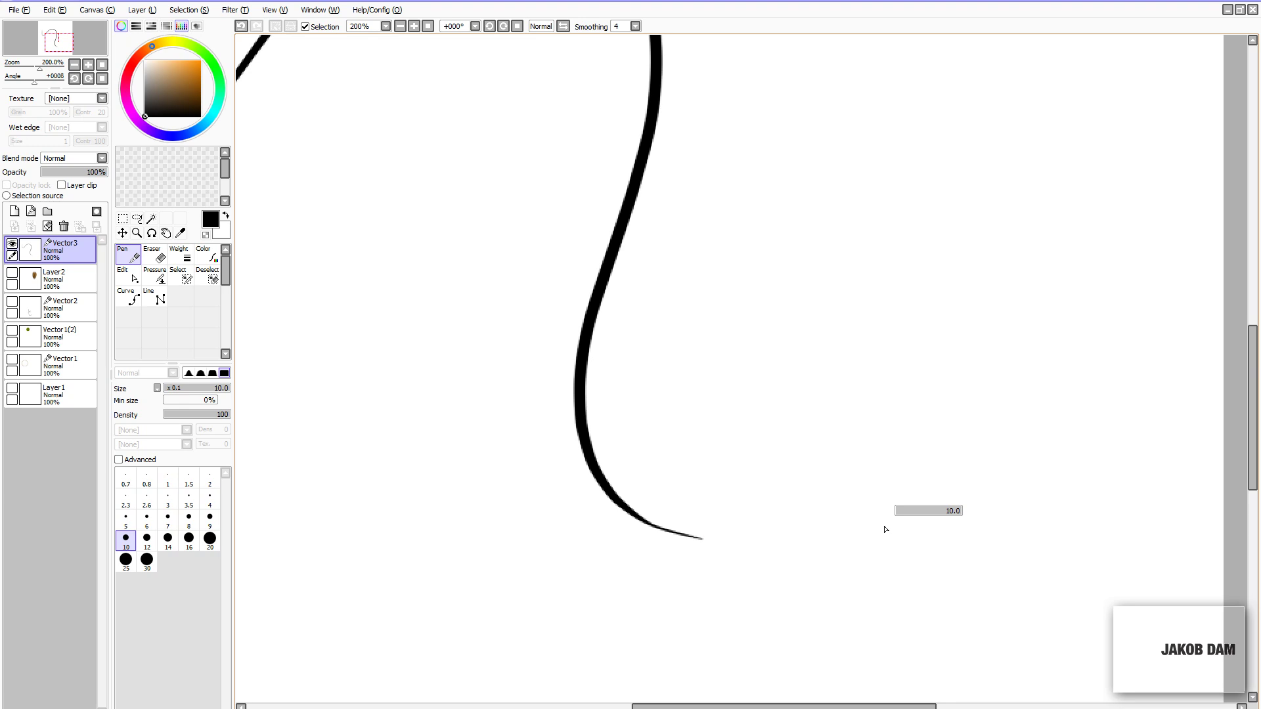
pyautogui.scroll(-2, 885, 529)
# - Transform the wavy stroke by rotating it slightly clockwise and enlarging it repeatedly until it extends beyond the canvas
pyautogui.hotkey('ctrl', 't')
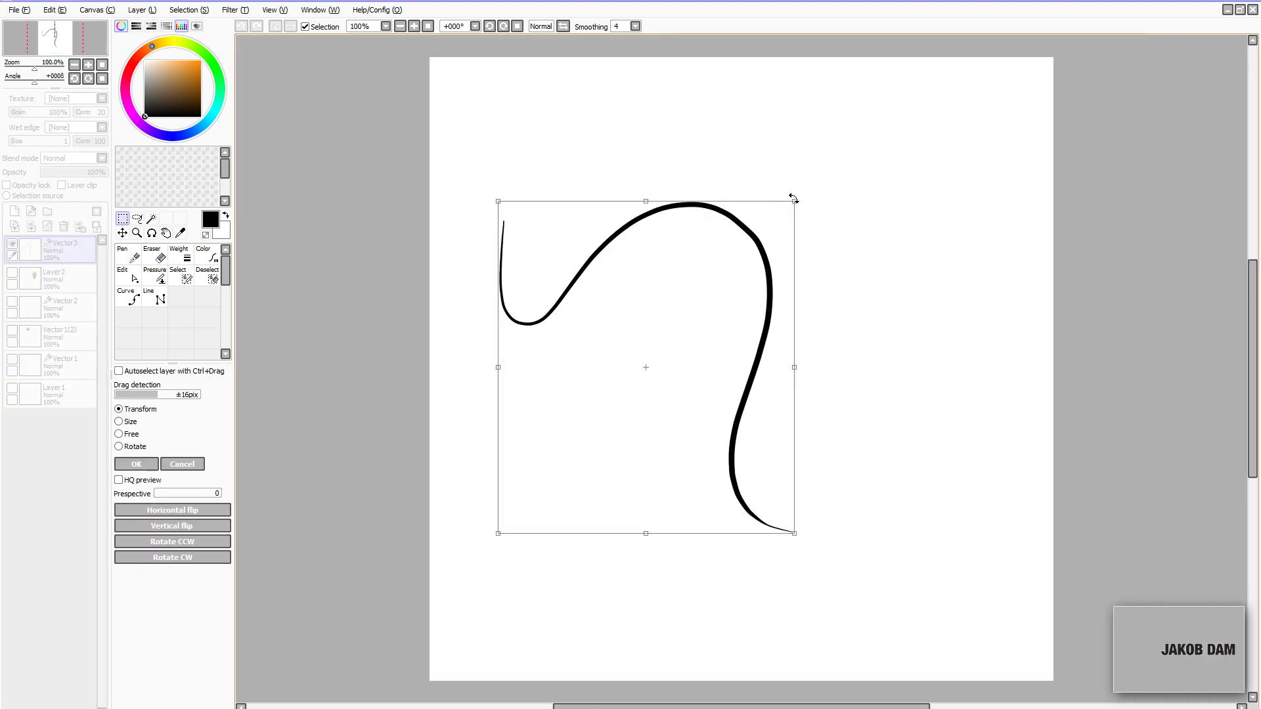
pyautogui.moveTo(796, 197); pyautogui.dragTo(965, 98)
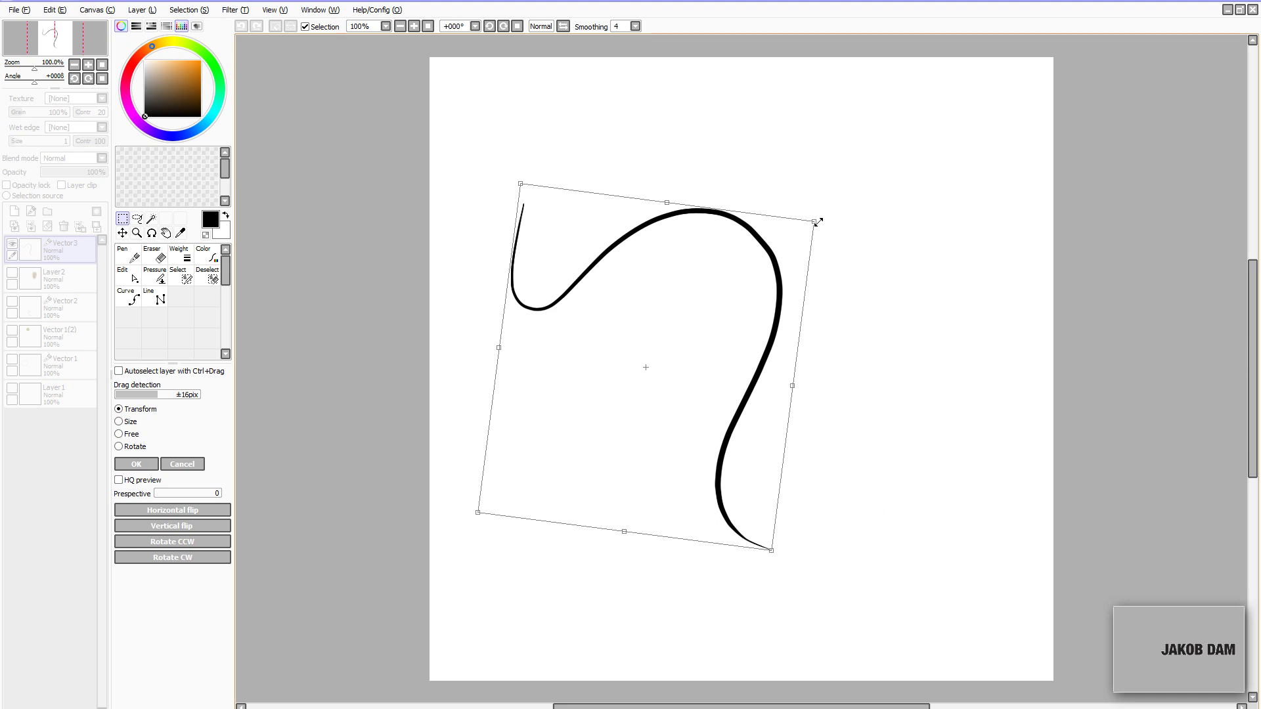
pyautogui.moveTo(816, 222); pyautogui.dragTo(986, 112)
pyautogui.moveTo(883, 213)
pyautogui.mouseDown()
pyautogui.moveTo(825, 329)
pyautogui.moveTo(563, 653)
pyautogui.moveTo(580, 624)
pyautogui.mouseUp()
pyautogui.moveTo(648, 529); pyautogui.dragTo(1044, 262)
pyautogui.moveTo(833, 467); pyautogui.dragTo(676, 670)
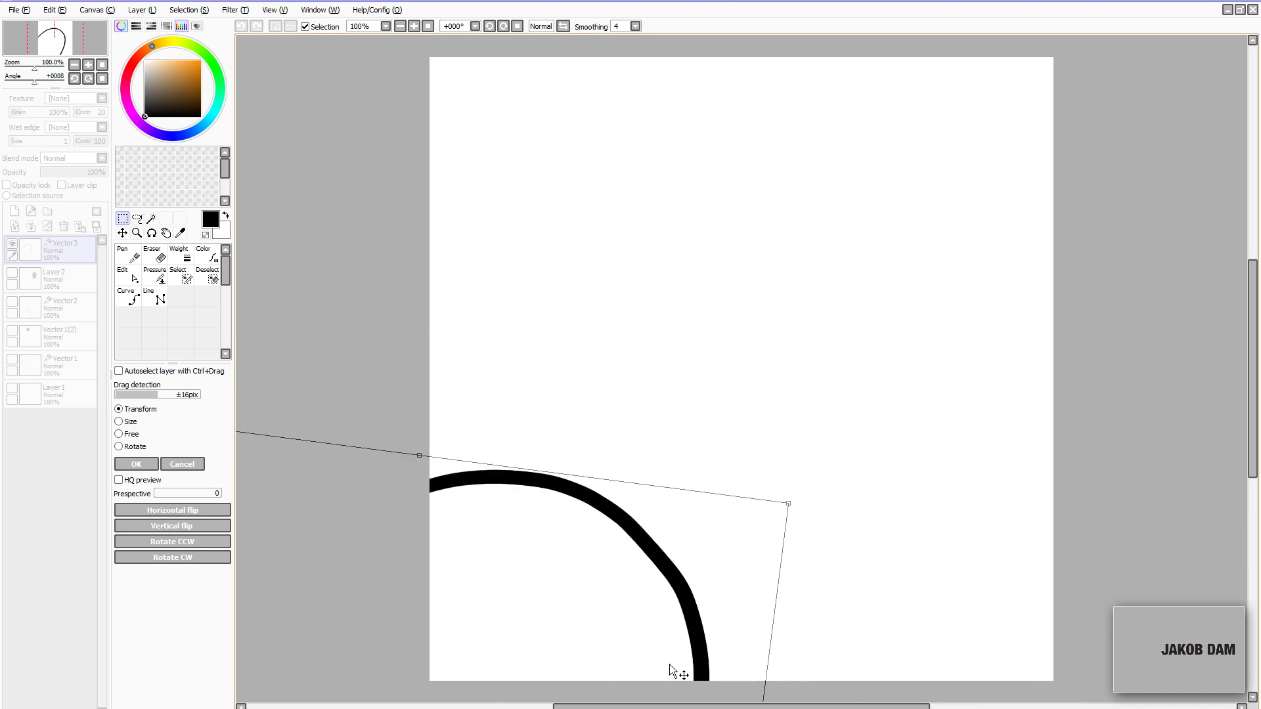
pyautogui.moveTo(796, 516)
pyautogui.mouseDown()
pyautogui.moveTo(796, 499)
pyautogui.moveTo(1093, 273)
pyautogui.mouseUp()
pyautogui.moveTo(944, 416); pyautogui.dragTo(837, 585)
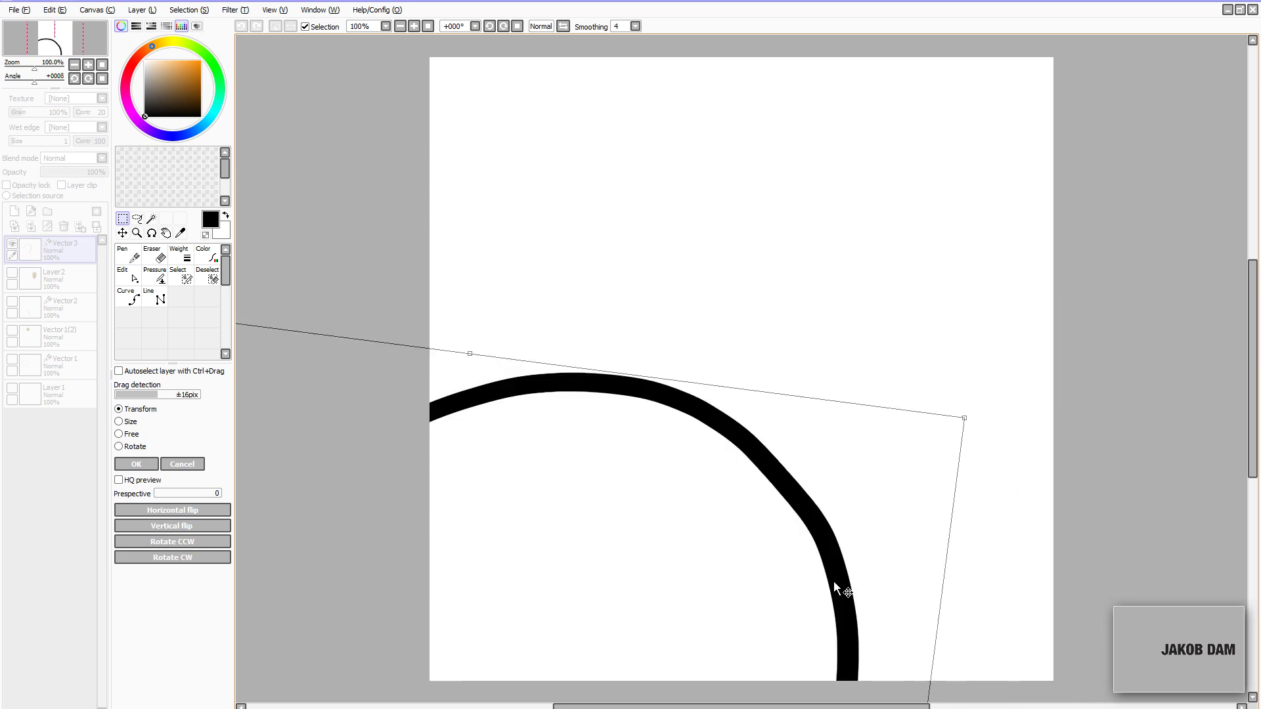
pyautogui.press('Return')
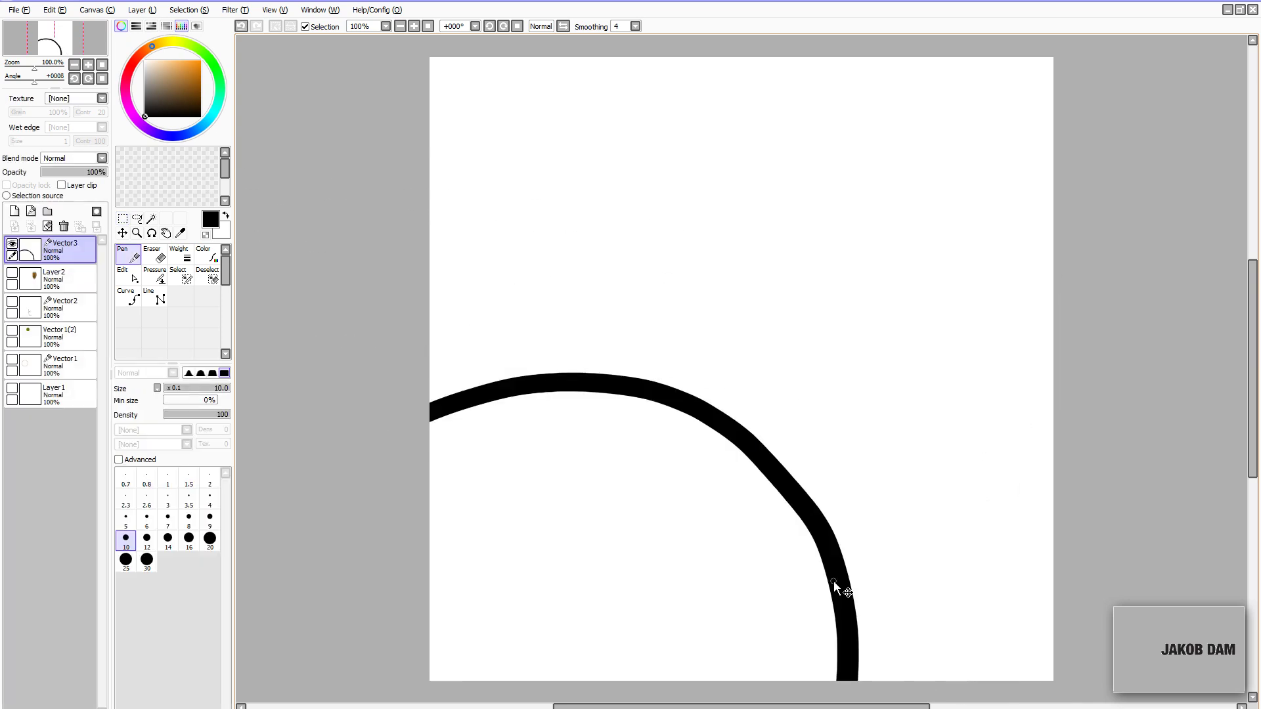
# - Scale the enlarged curve up further with a second transform, keeping its arch inside the canvas's lower half
pyautogui.hotkey('ctrl', 't')
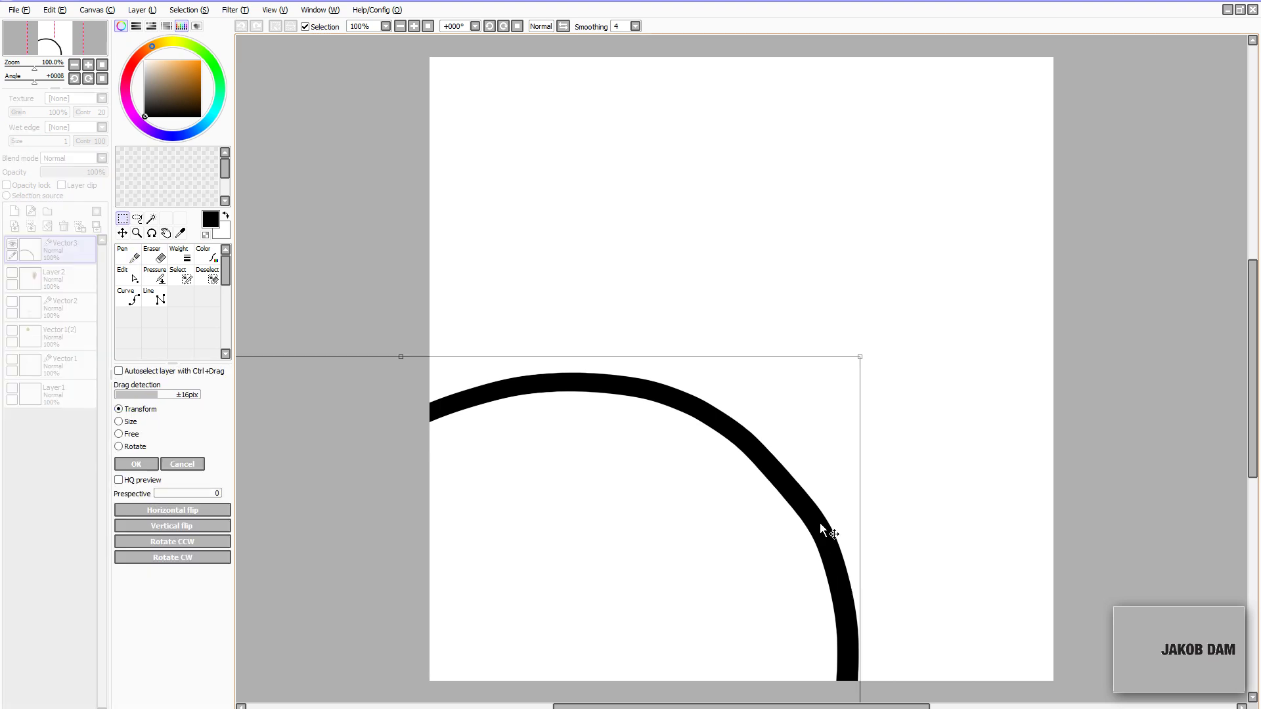
pyautogui.moveTo(863, 361); pyautogui.dragTo(1090, 155)
pyautogui.moveTo(900, 320); pyautogui.dragTo(628, 676)
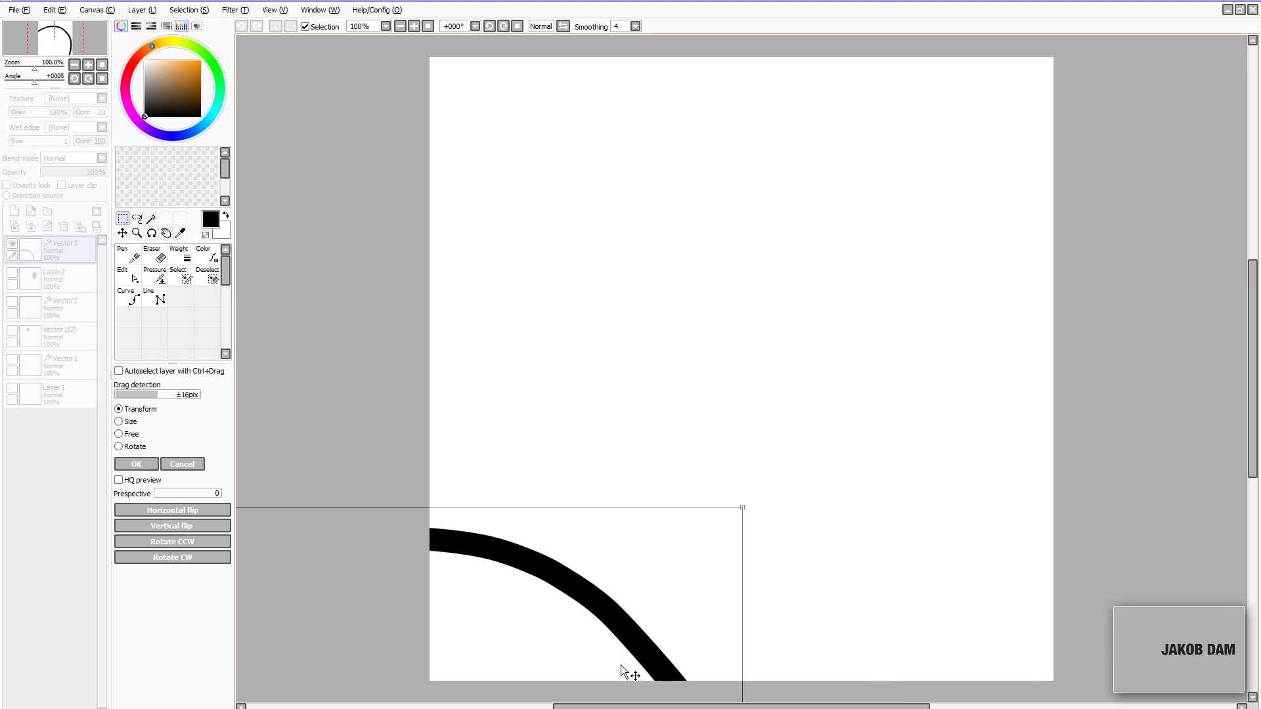
pyautogui.moveTo(738, 511)
pyautogui.mouseDown()
pyautogui.moveTo(1047, 273)
pyautogui.moveTo(1107, 205)
pyautogui.mouseUp()
pyautogui.moveTo(874, 347); pyautogui.dragTo(828, 519)
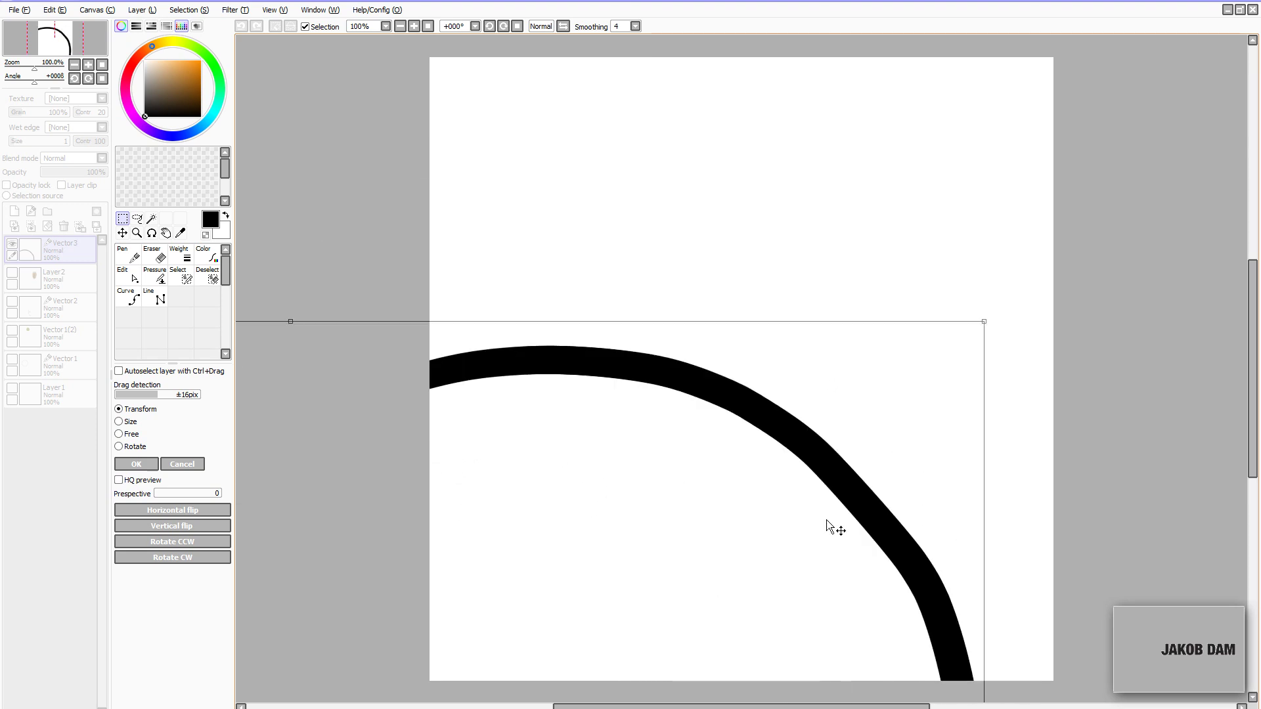
pyautogui.press('Return')
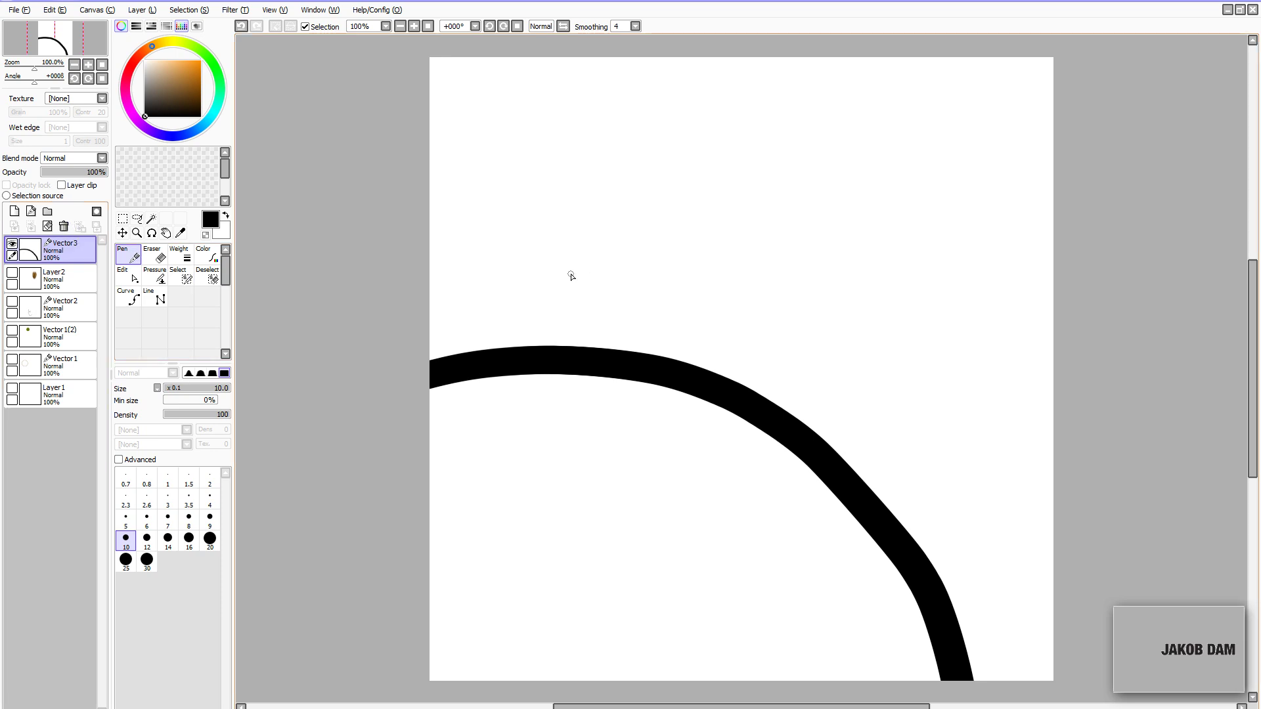
# - Clear the vector layer and draw a wavy vertical stroke near the canvas centre with the Pen at size 12
pyautogui.press('Delete')
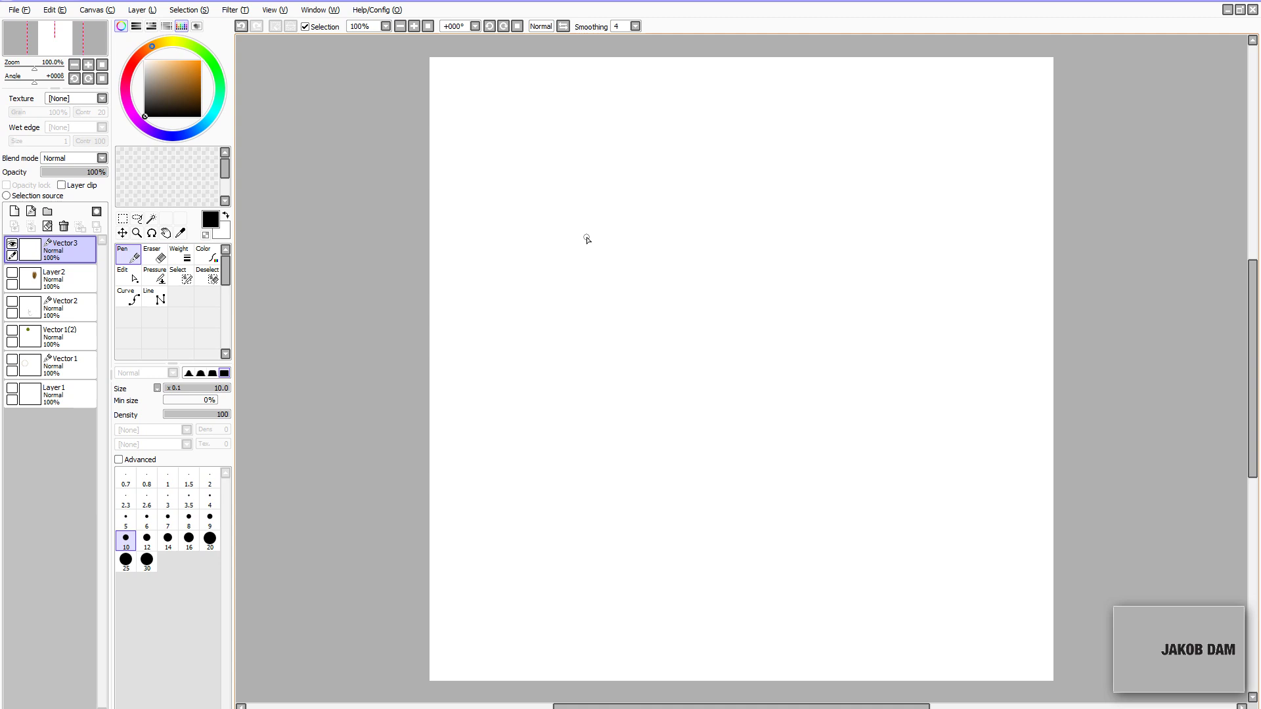
pyautogui.click(149, 541)
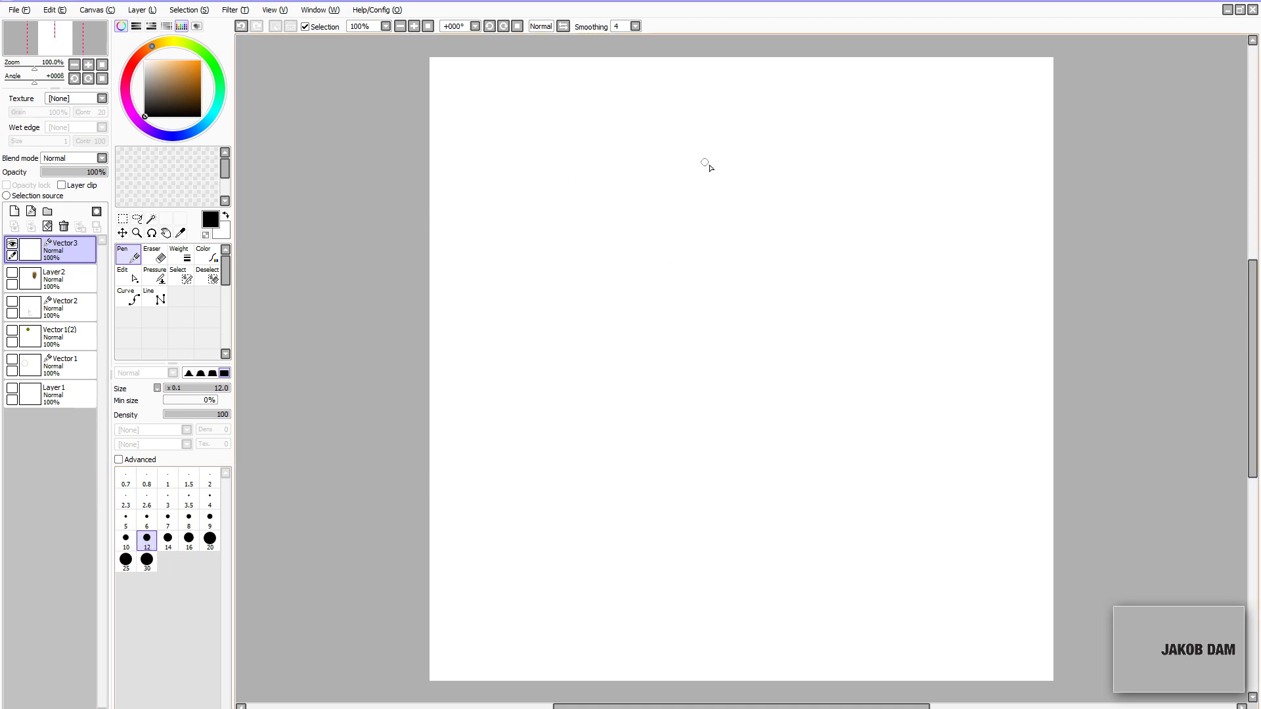
pyautogui.moveTo(643, 147)
pyautogui.mouseDown()
pyautogui.moveTo(603, 317)
pyautogui.moveTo(641, 388)
pyautogui.moveTo(650, 482)
pyautogui.mouseUp()
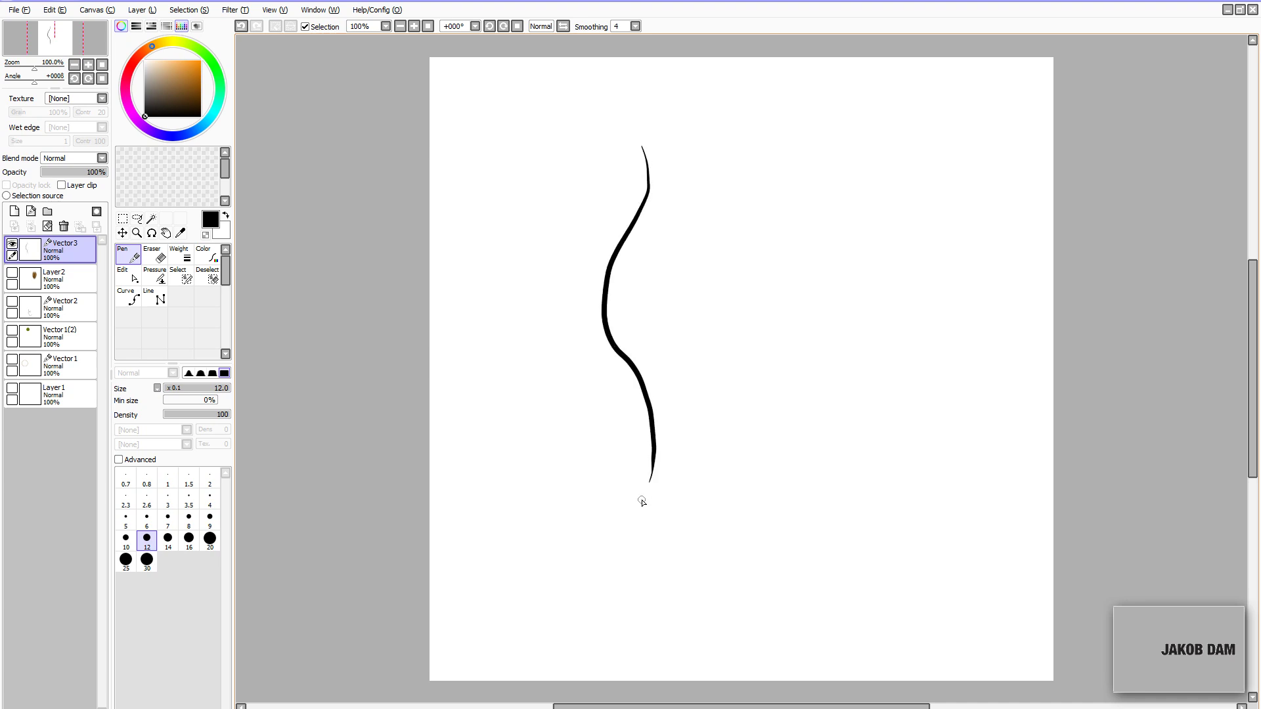
# - Set stroke smoothing to 10 and draw a second wavy vertical stroke to the right of the first
pyautogui.click(635, 26)
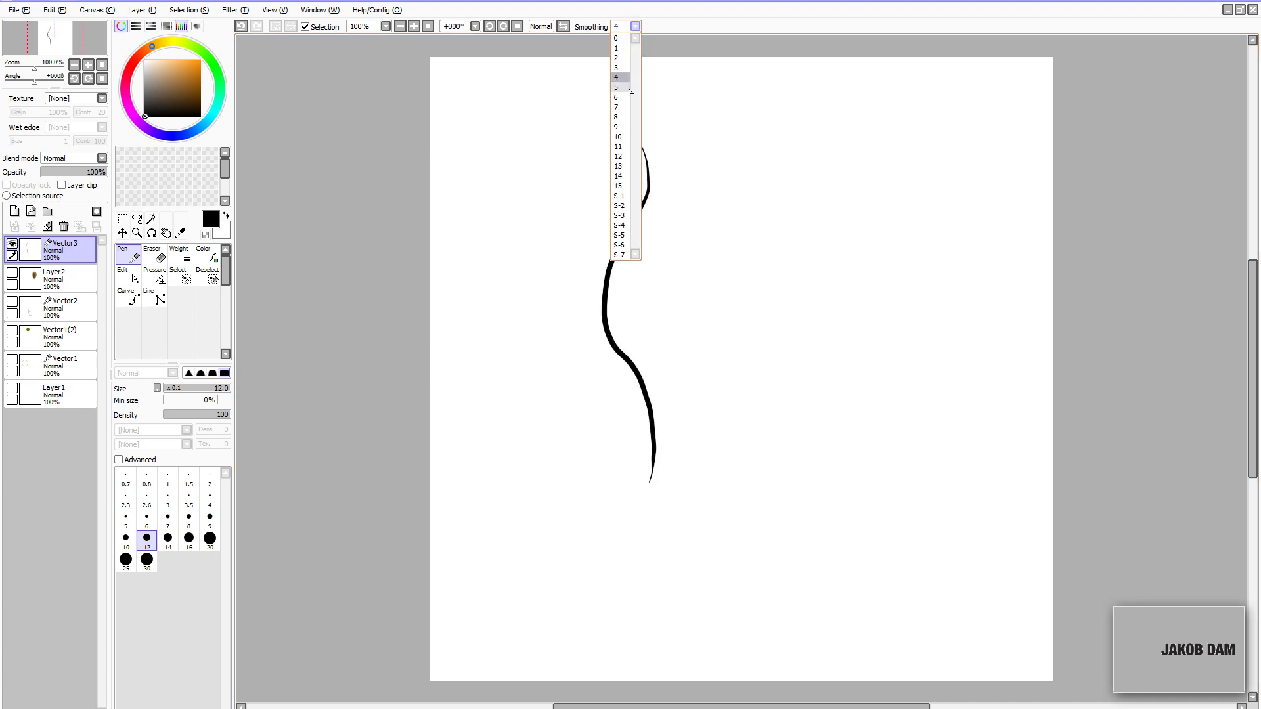
pyautogui.click(620, 138)
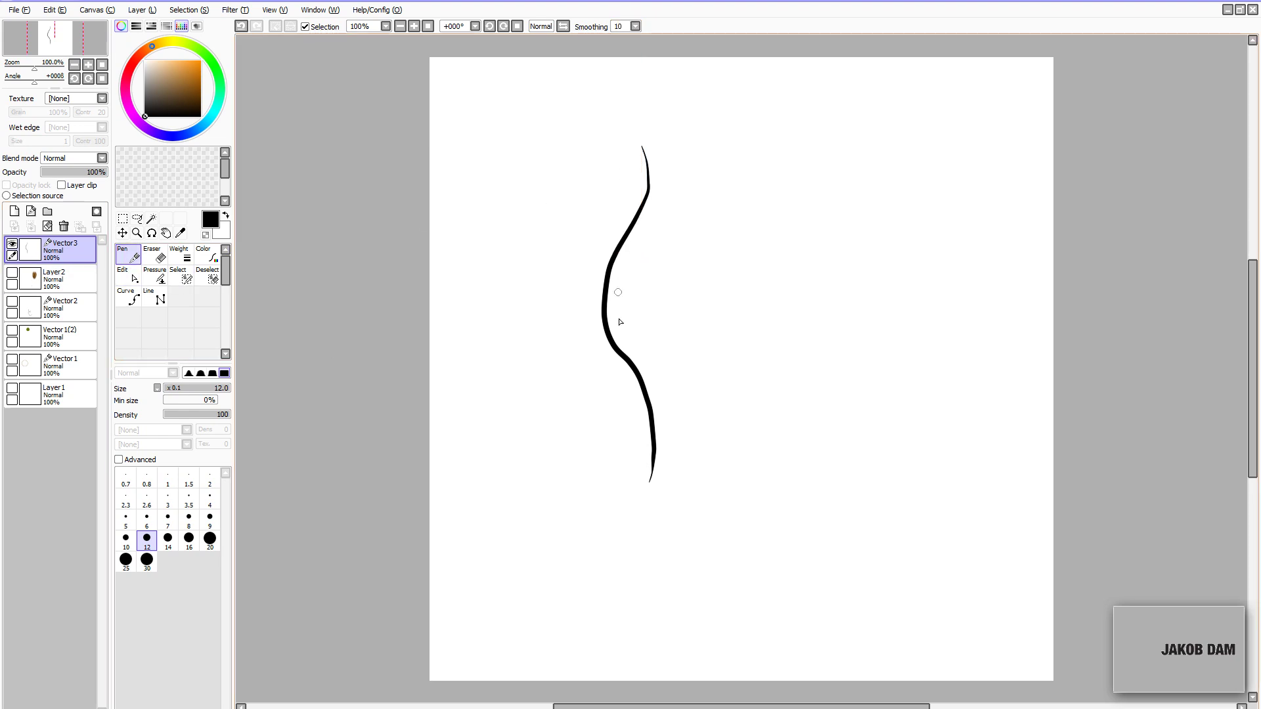
pyautogui.moveTo(725, 145)
pyautogui.mouseDown()
pyautogui.moveTo(734, 182)
pyautogui.moveTo(711, 290)
pyautogui.moveTo(749, 454)
pyautogui.moveTo(732, 494)
pyautogui.mouseUp()
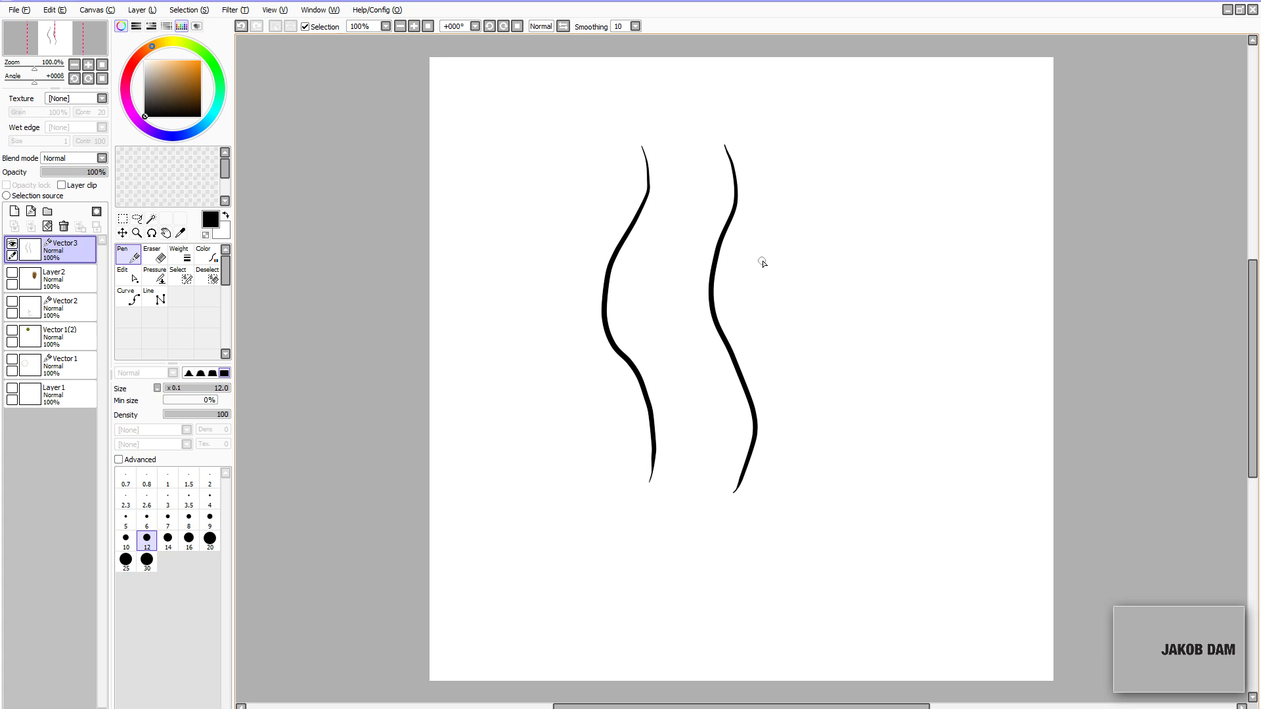
# - Reshape both wavy strokes by moving their anchor points sideways into pronounced bends, two or three points per stroke
pyautogui.press('ctrl')
pyautogui.press('ctrl')
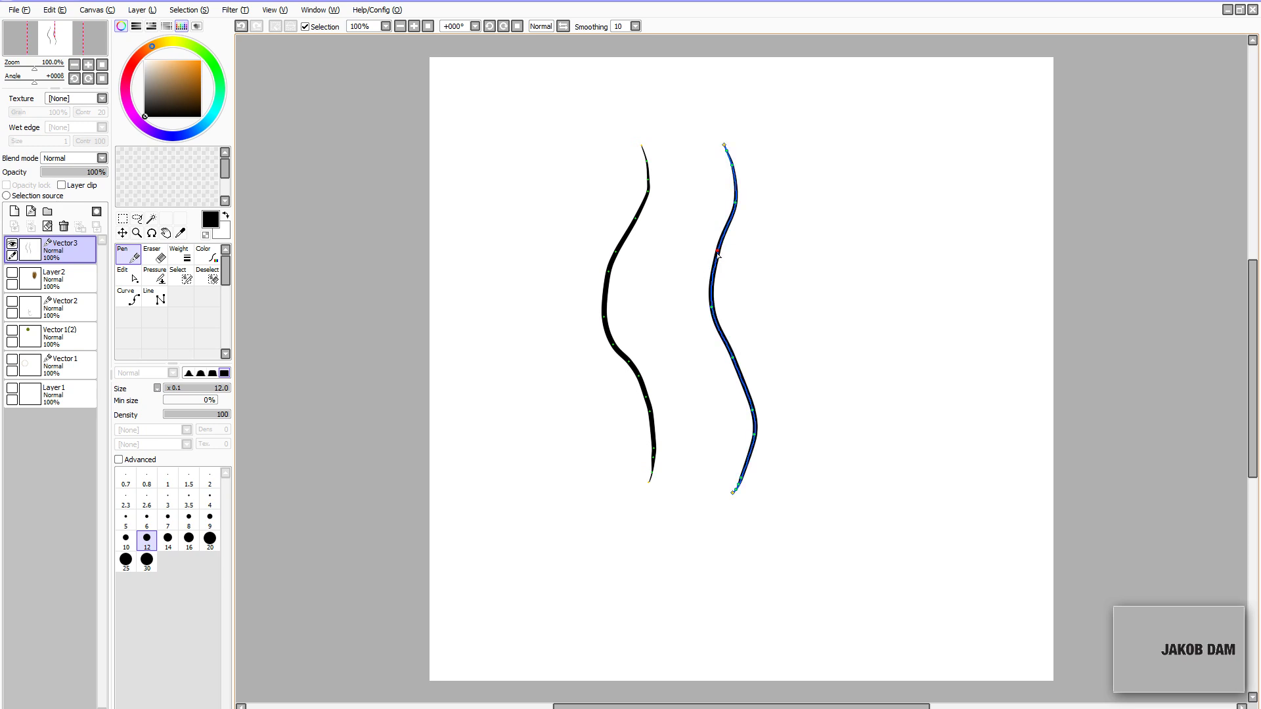
pyautogui.moveTo(718, 251)
pyautogui.mouseDown()
pyautogui.moveTo(703, 289)
pyautogui.moveTo(683, 282)
pyautogui.moveTo(777, 320)
pyautogui.moveTo(821, 247)
pyautogui.moveTo(838, 260)
pyautogui.moveTo(798, 355)
pyautogui.mouseUp()
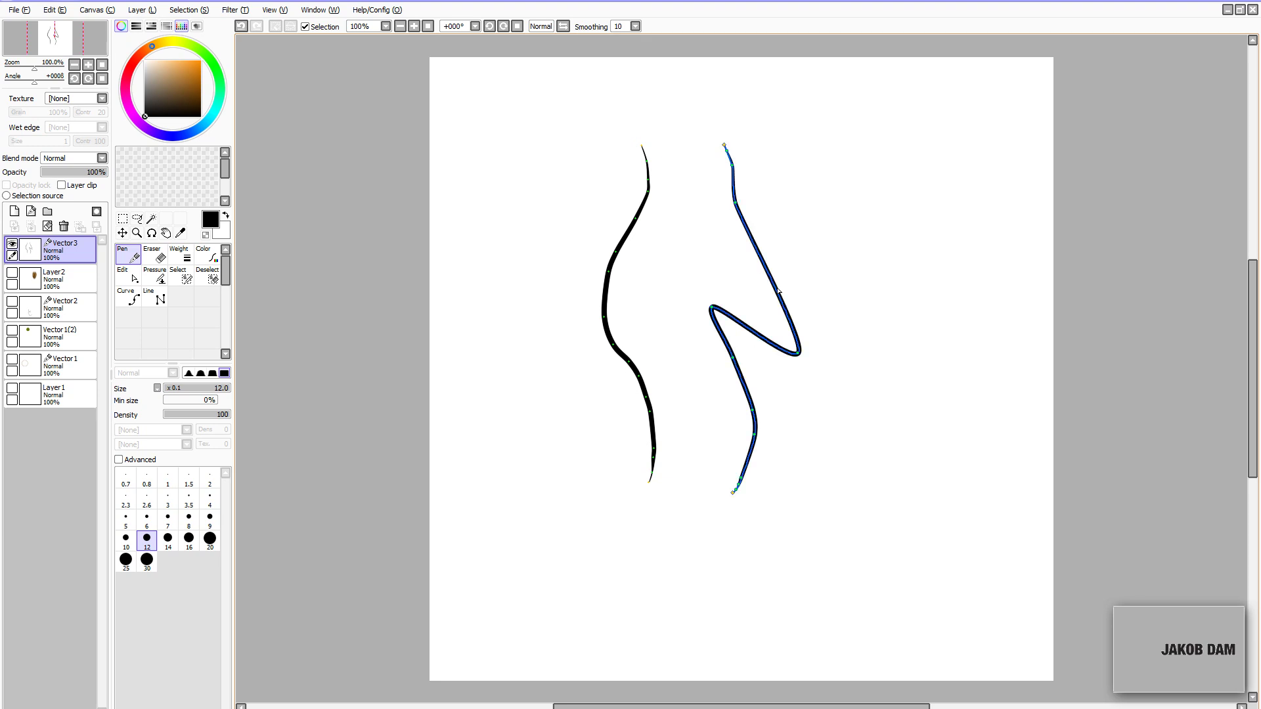
pyautogui.press('ctrl')
pyautogui.moveTo(770, 278)
pyautogui.mouseDown()
pyautogui.moveTo(728, 272)
pyautogui.moveTo(778, 253)
pyautogui.moveTo(821, 208)
pyautogui.moveTo(857, 209)
pyautogui.moveTo(904, 237)
pyautogui.mouseUp()
pyautogui.moveTo(752, 410); pyautogui.dragTo(694, 408)
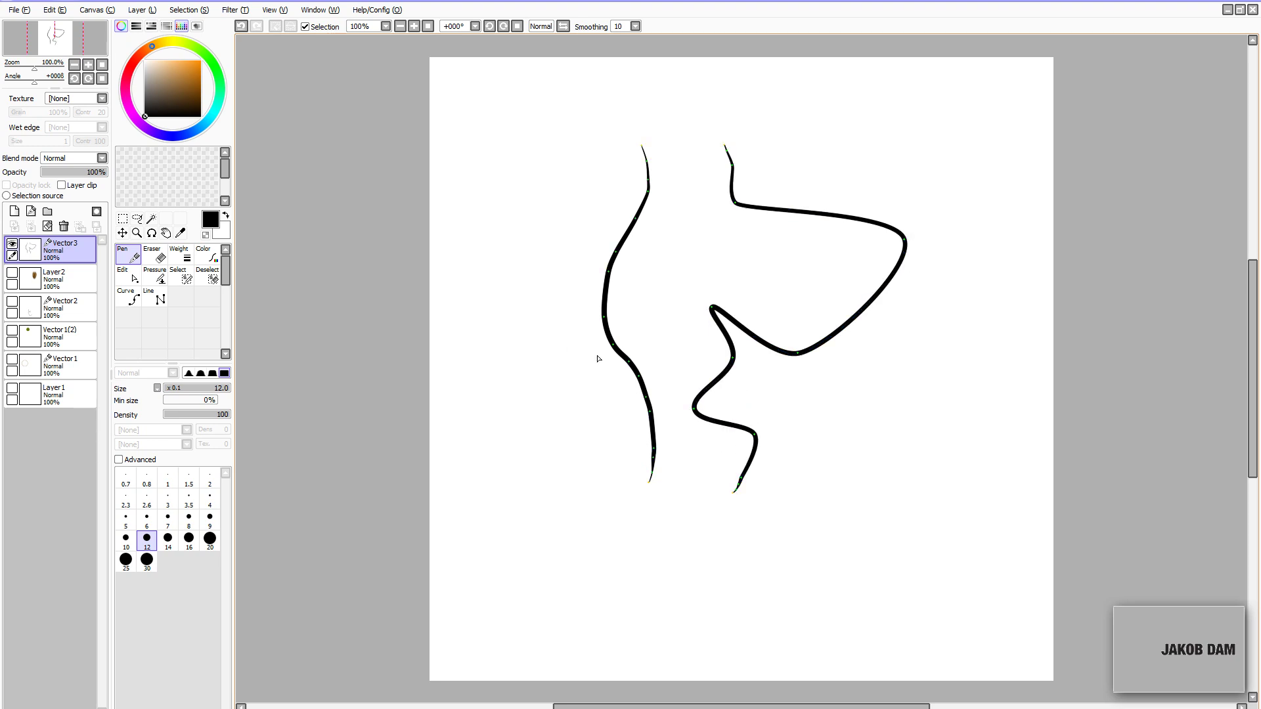
pyautogui.moveTo(628, 361)
pyautogui.mouseDown()
pyautogui.moveTo(600, 366)
pyautogui.moveTo(571, 408)
pyautogui.mouseUp()
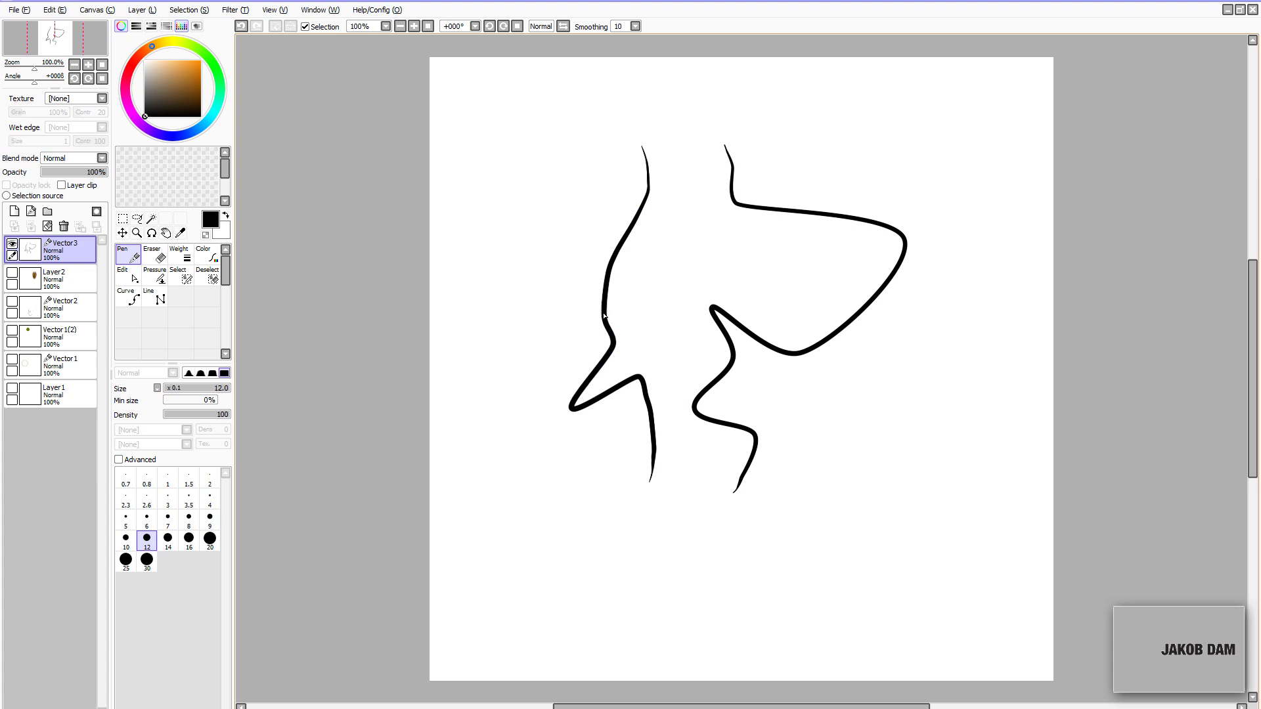
pyautogui.moveTo(604, 315)
pyautogui.mouseDown()
pyautogui.moveTo(627, 289)
pyautogui.moveTo(663, 280)
pyautogui.mouseUp()
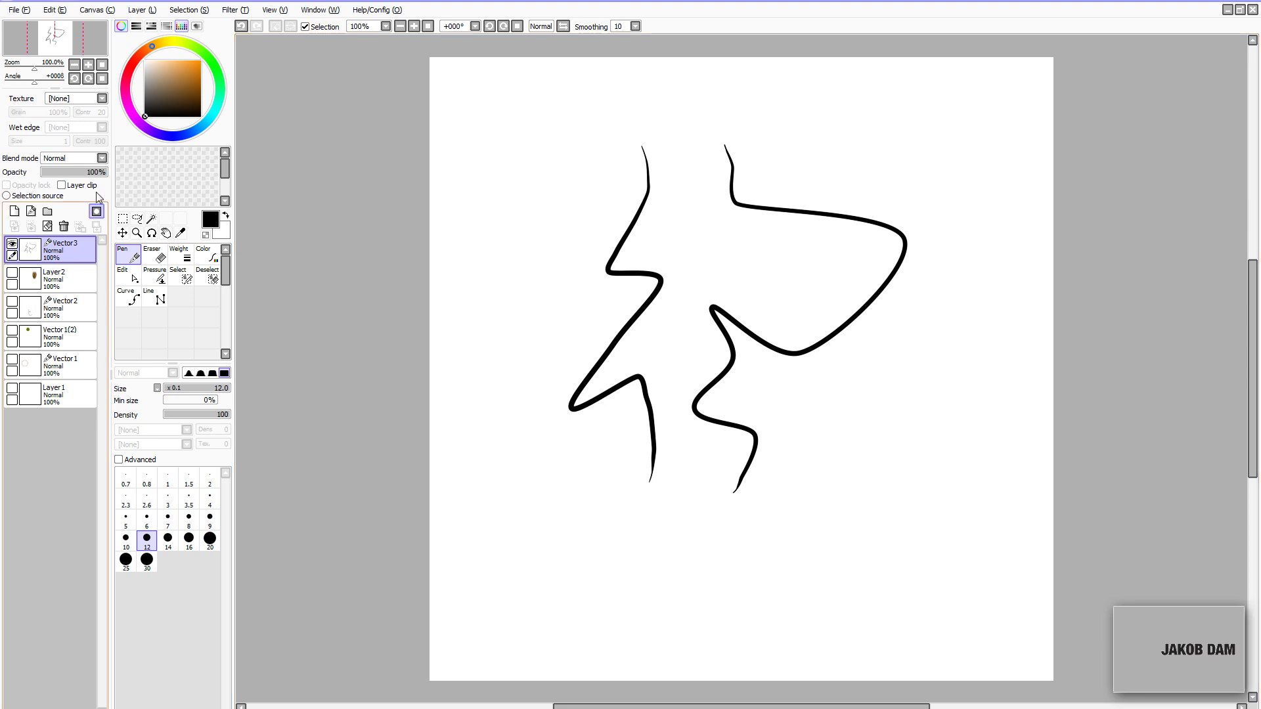
# - Delete the vector layer with the reshaped strokes and add a fresh vector layer
pyautogui.click(64, 226)
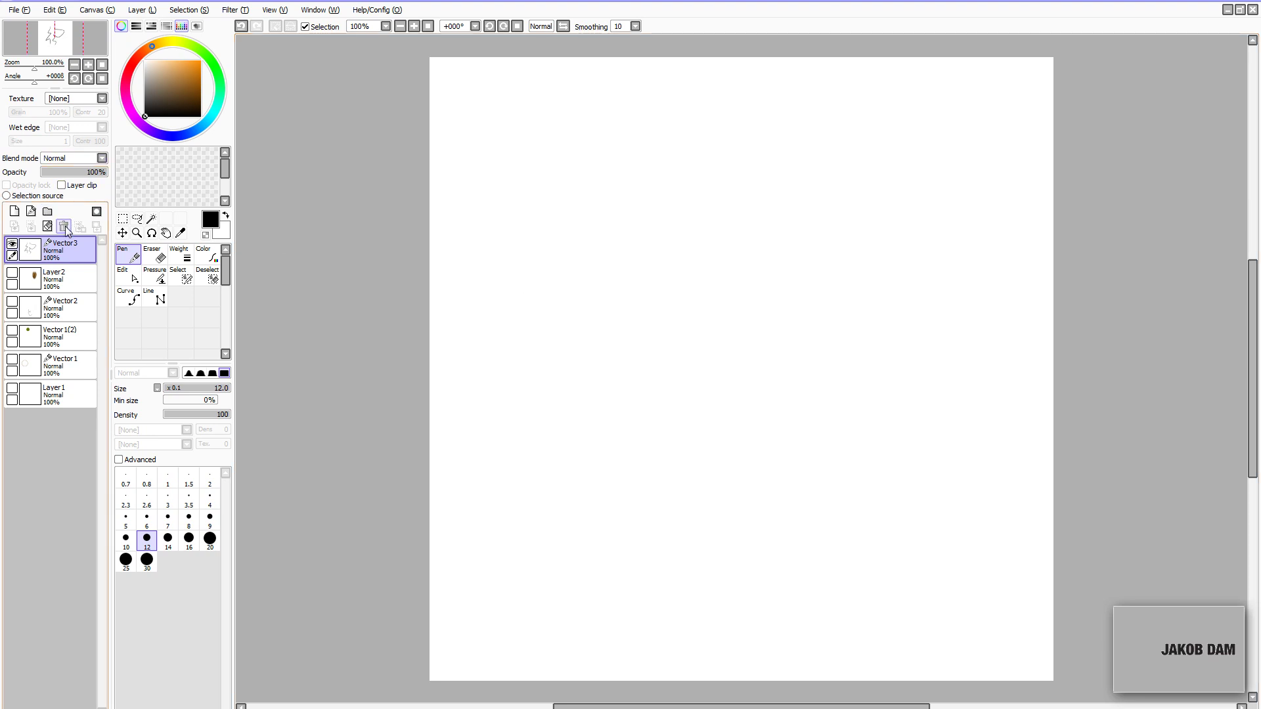
pyautogui.click(30, 212)
# - With the Curve tool at size 14, draw half a circle by adding points at one fixed spot while rotating the canvas counterclockwise to 180°
pyautogui.click(130, 298)
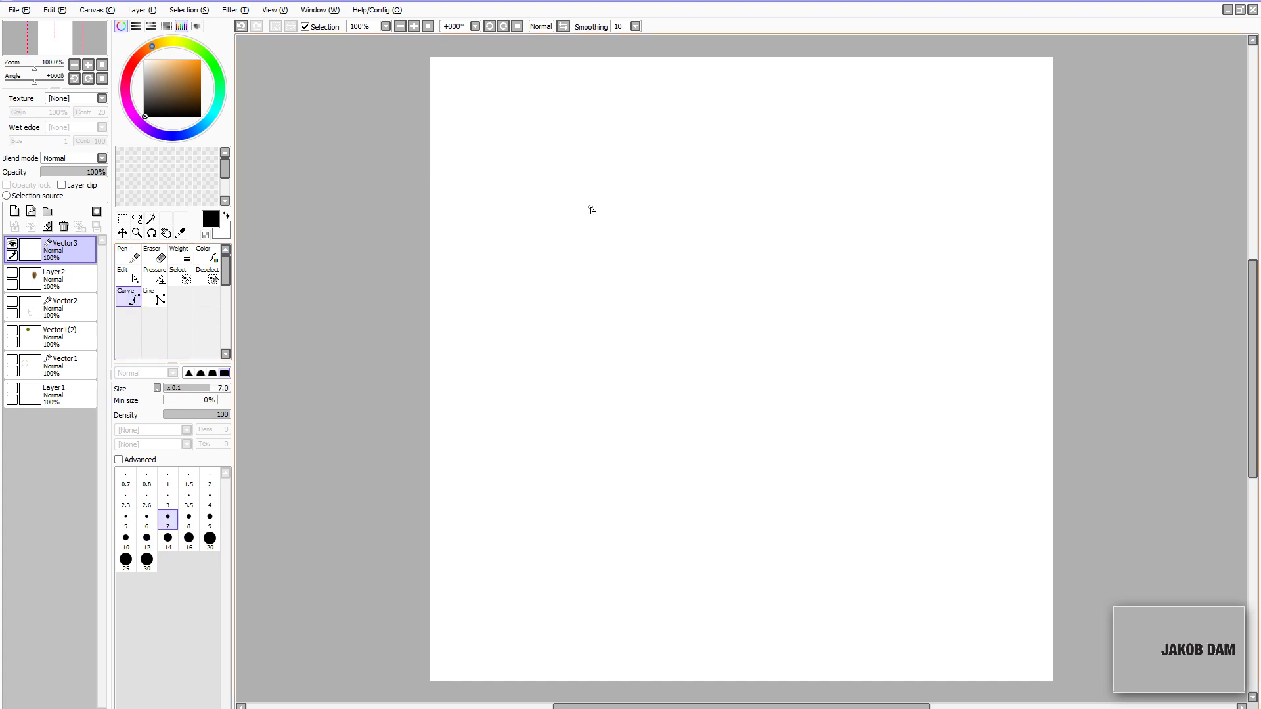
pyautogui.click(168, 543)
pyautogui.click(167, 521)
pyautogui.click(168, 539)
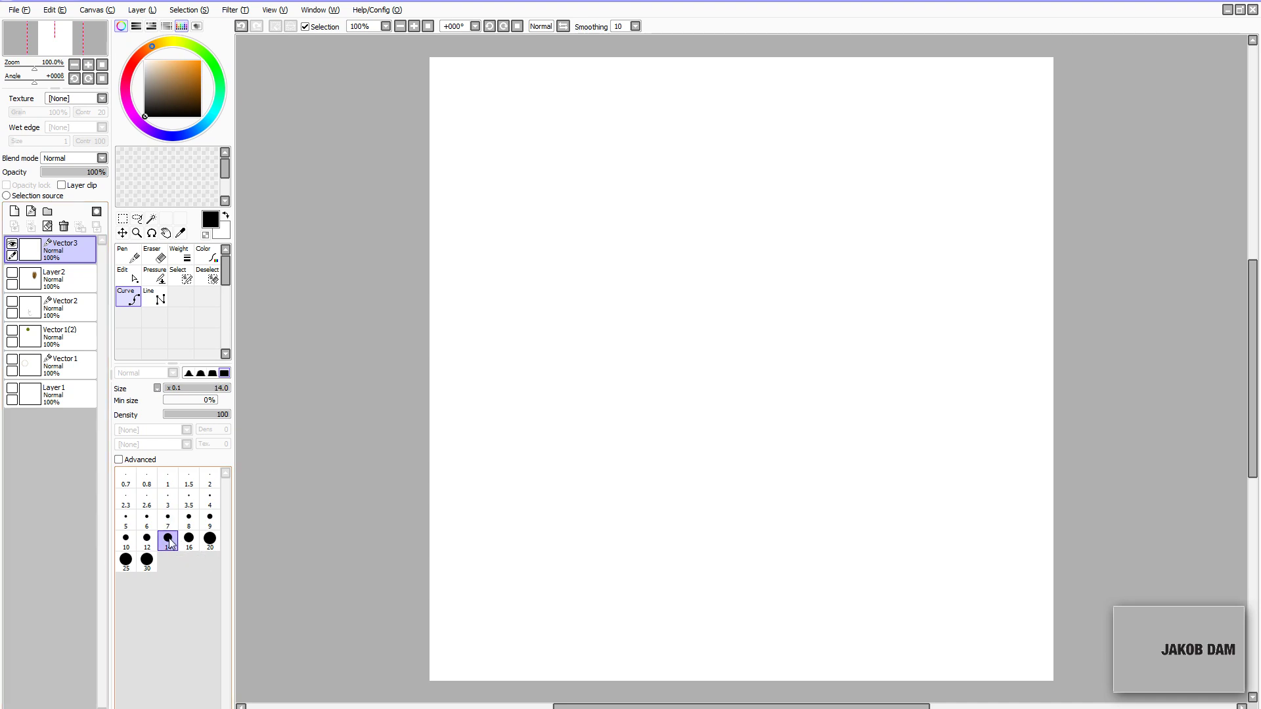
pyautogui.click(622, 239)
pyautogui.press('Delete')
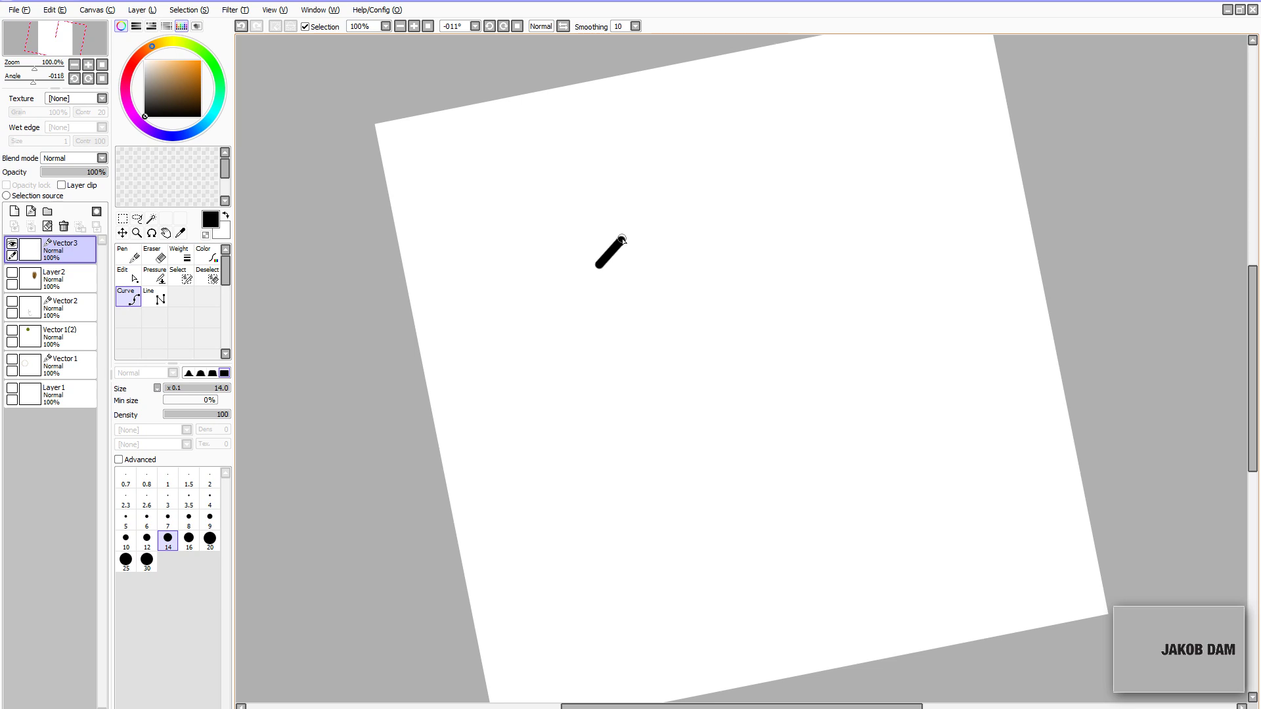
pyautogui.press('Delete')
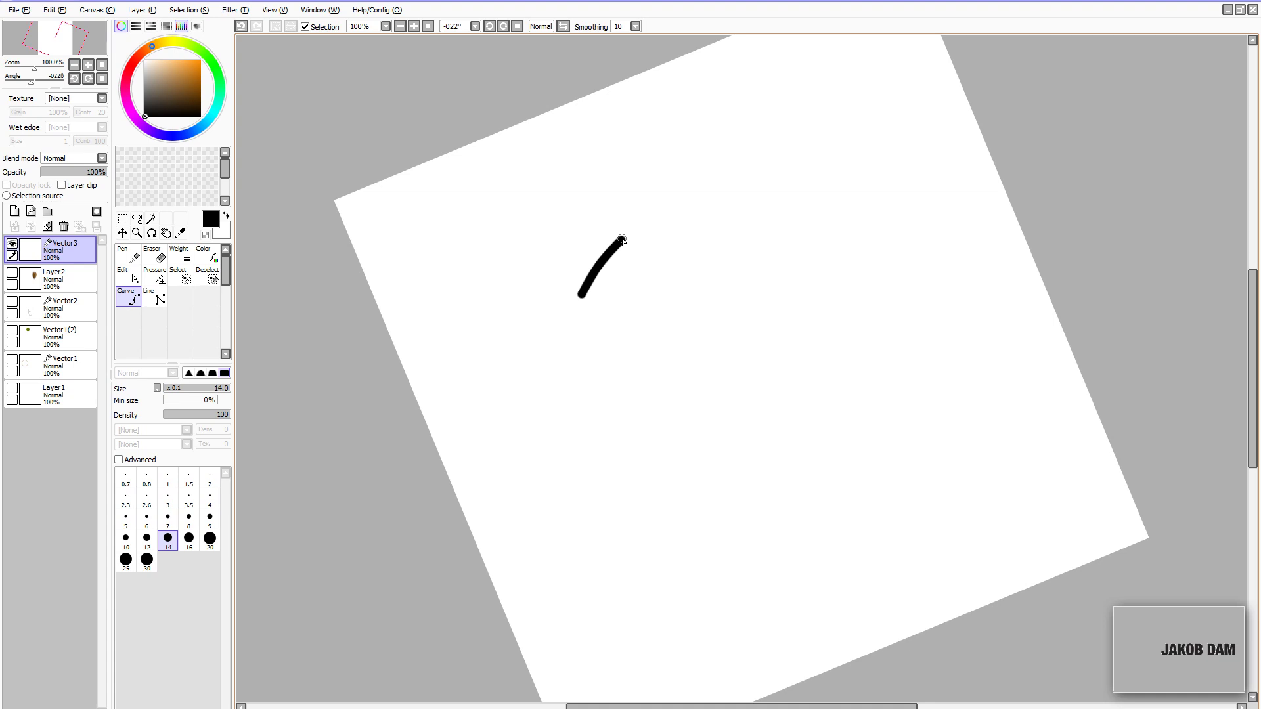
pyautogui.press('Delete')
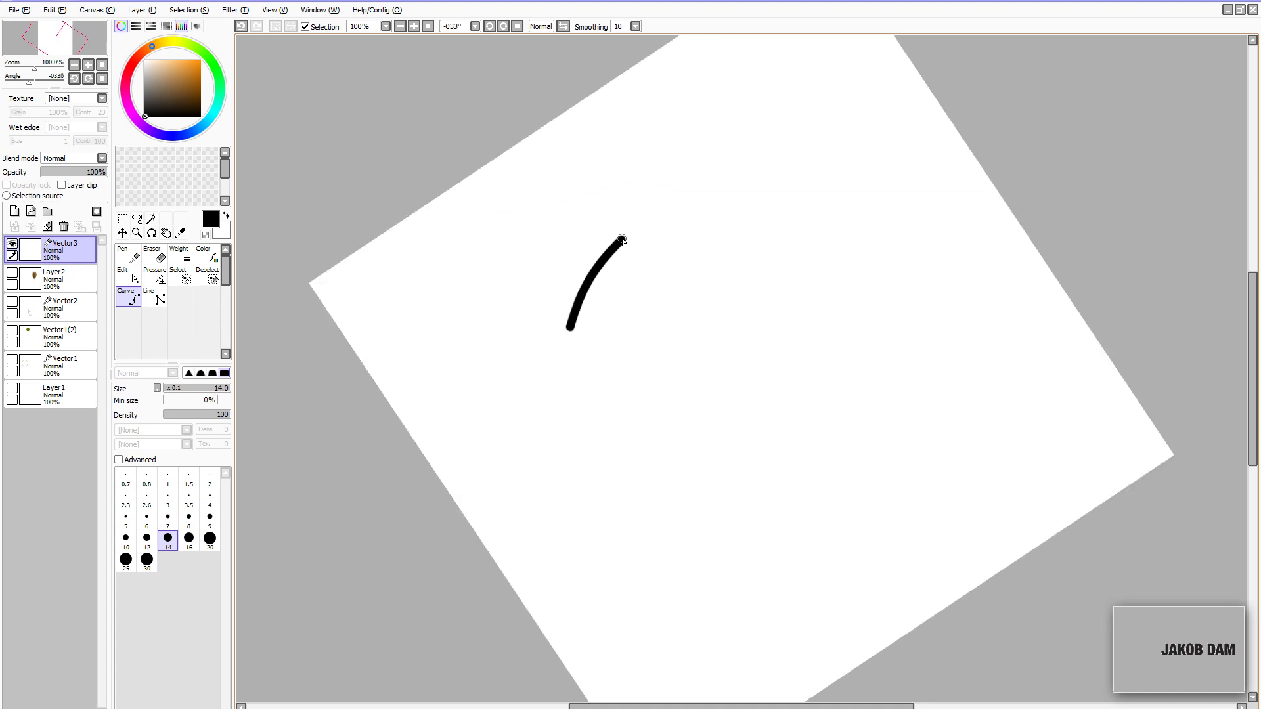
pyautogui.press('Delete')
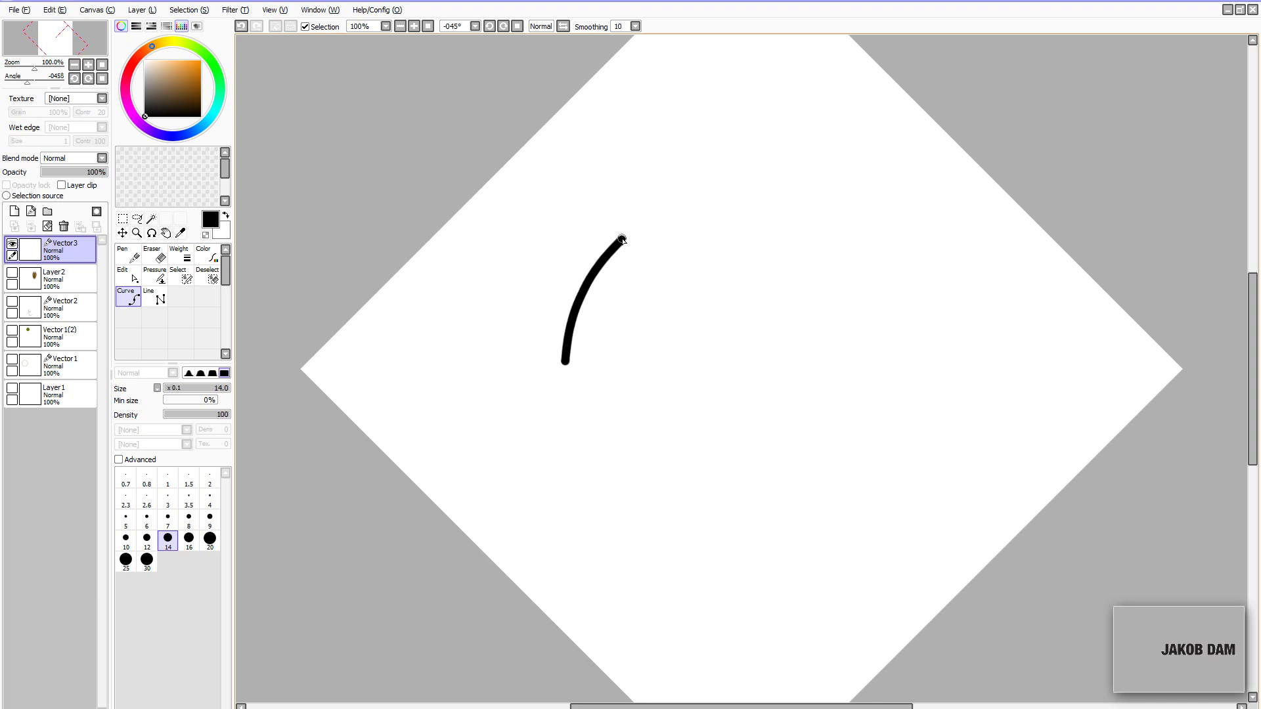
pyautogui.press('Delete')
pyautogui.press('Delete')
pyautogui.press('Delete')
pyautogui.press('Delete')
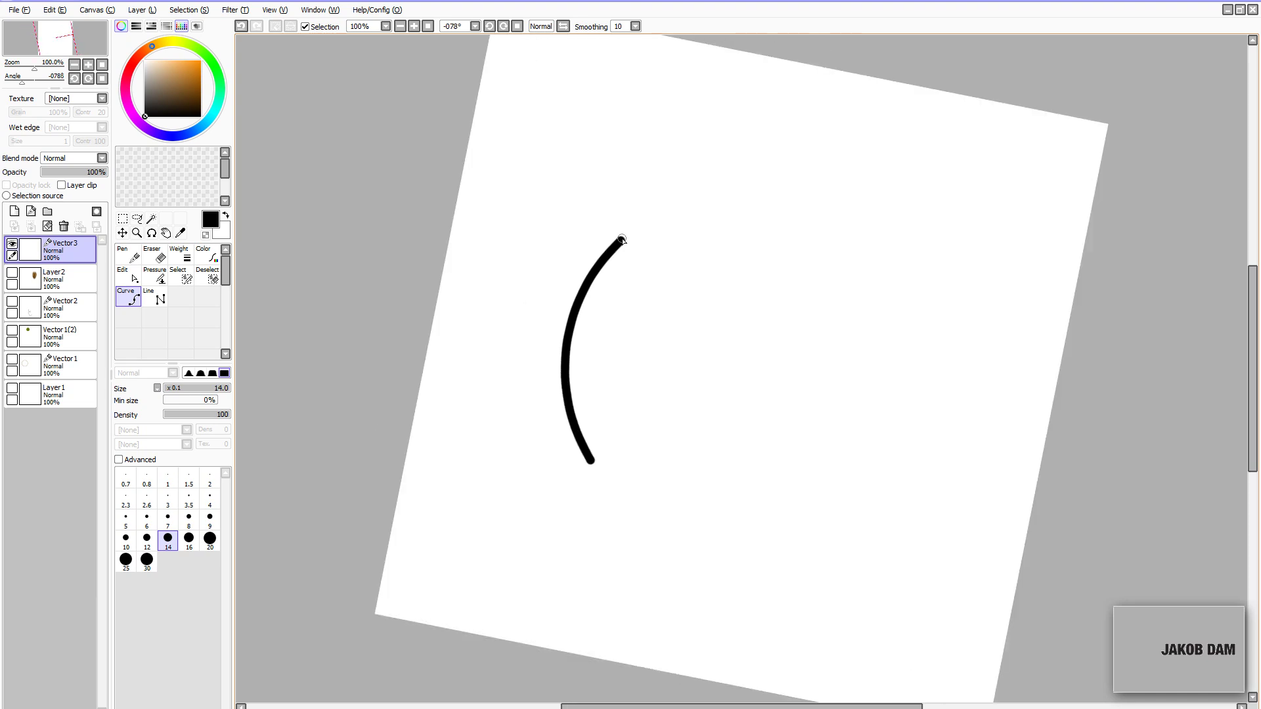
pyautogui.press('Delete')
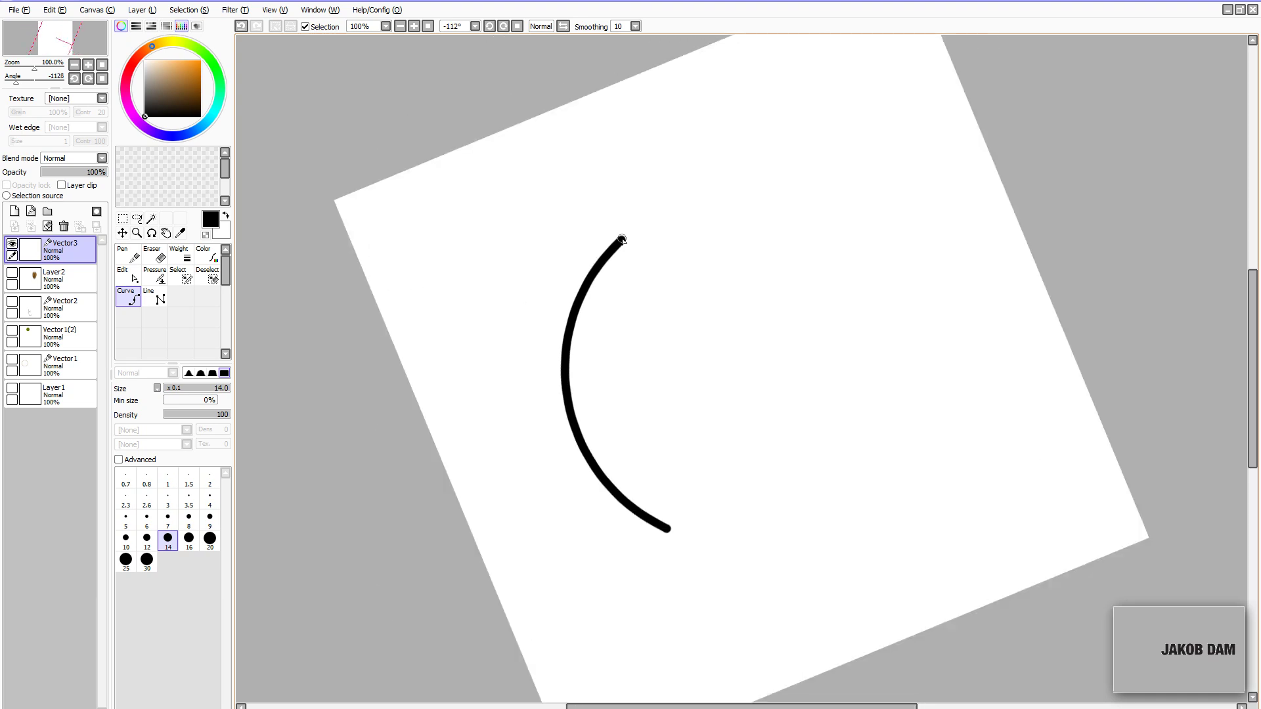
pyautogui.press('Delete')
pyautogui.press('Delete')
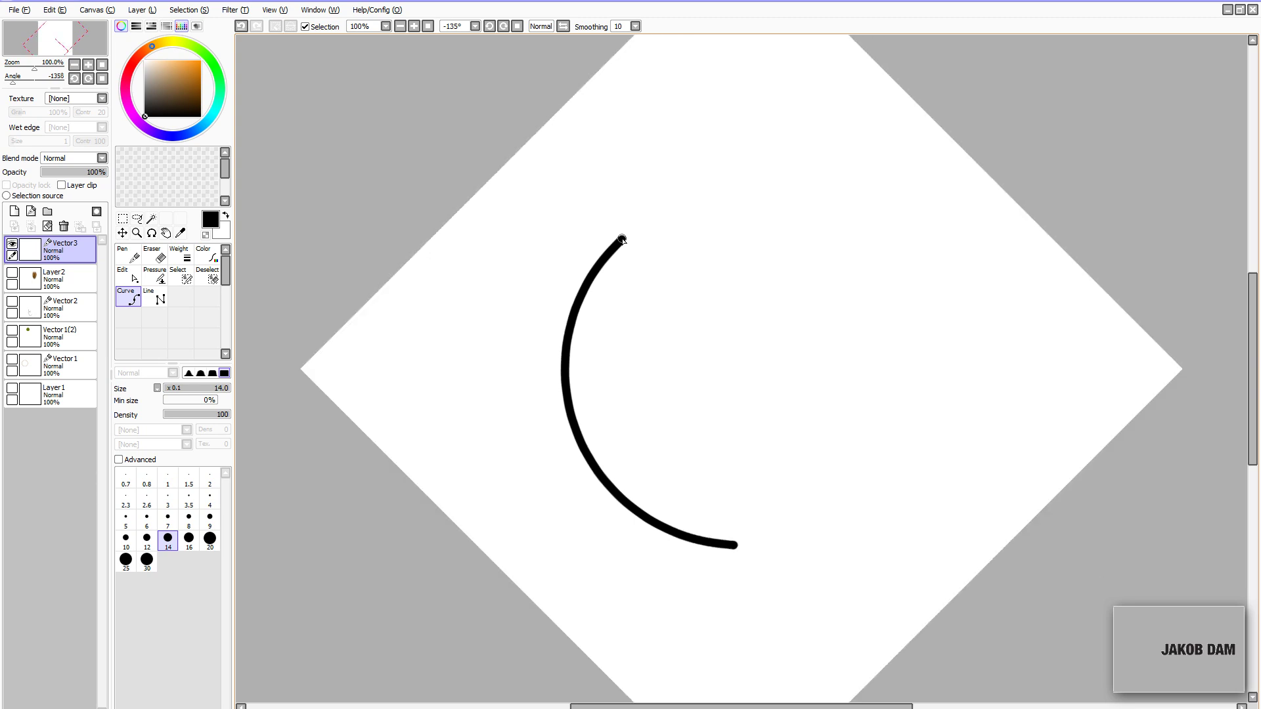
pyautogui.press('Delete')
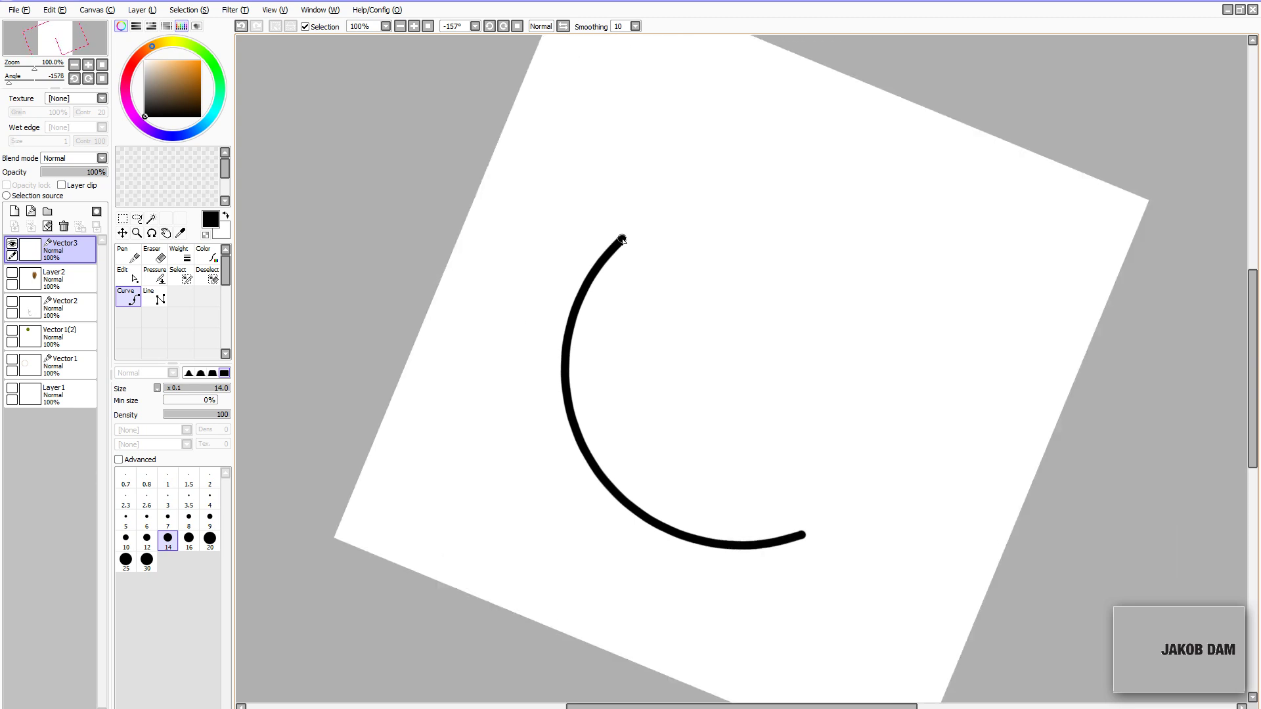
# - Continue the curve at the same spot while rotating the canvas back to 0°, close it into a full circle and end the curve
pyautogui.press('Delete')
pyautogui.press('Delete')
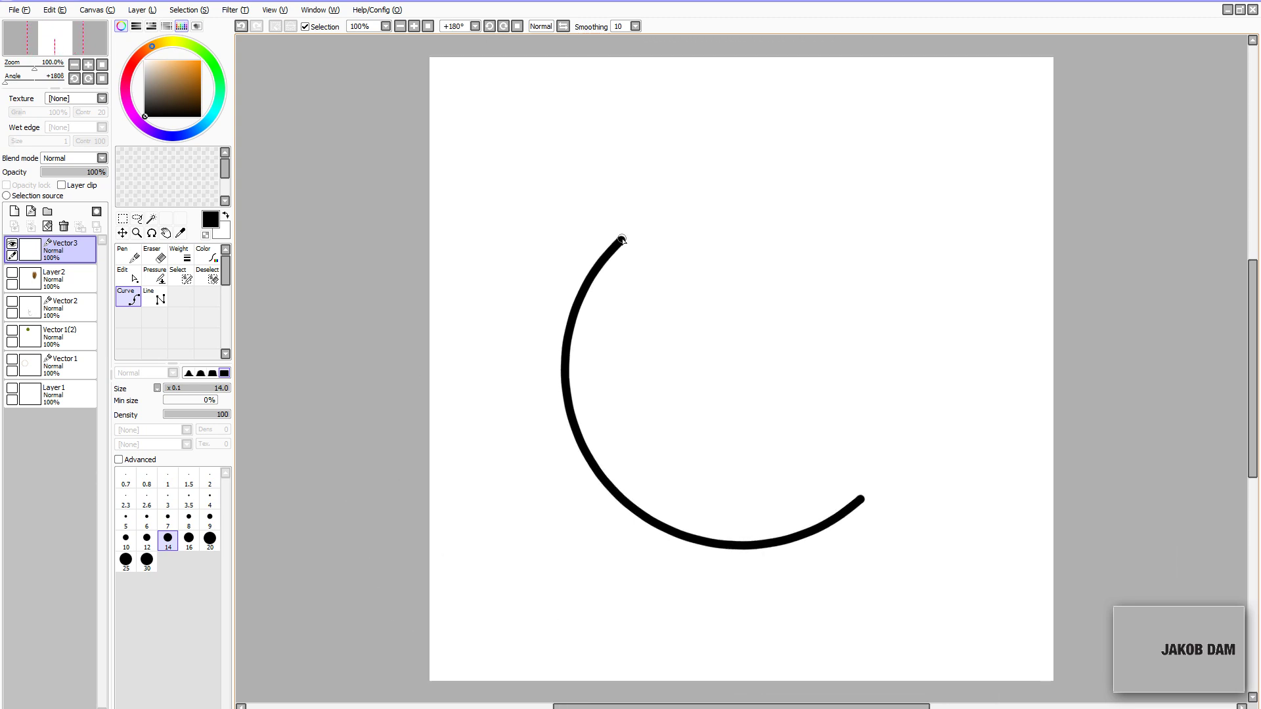
pyautogui.press('Delete')
pyautogui.press('Delete')
pyautogui.press('Delete')
pyautogui.press('Delete')
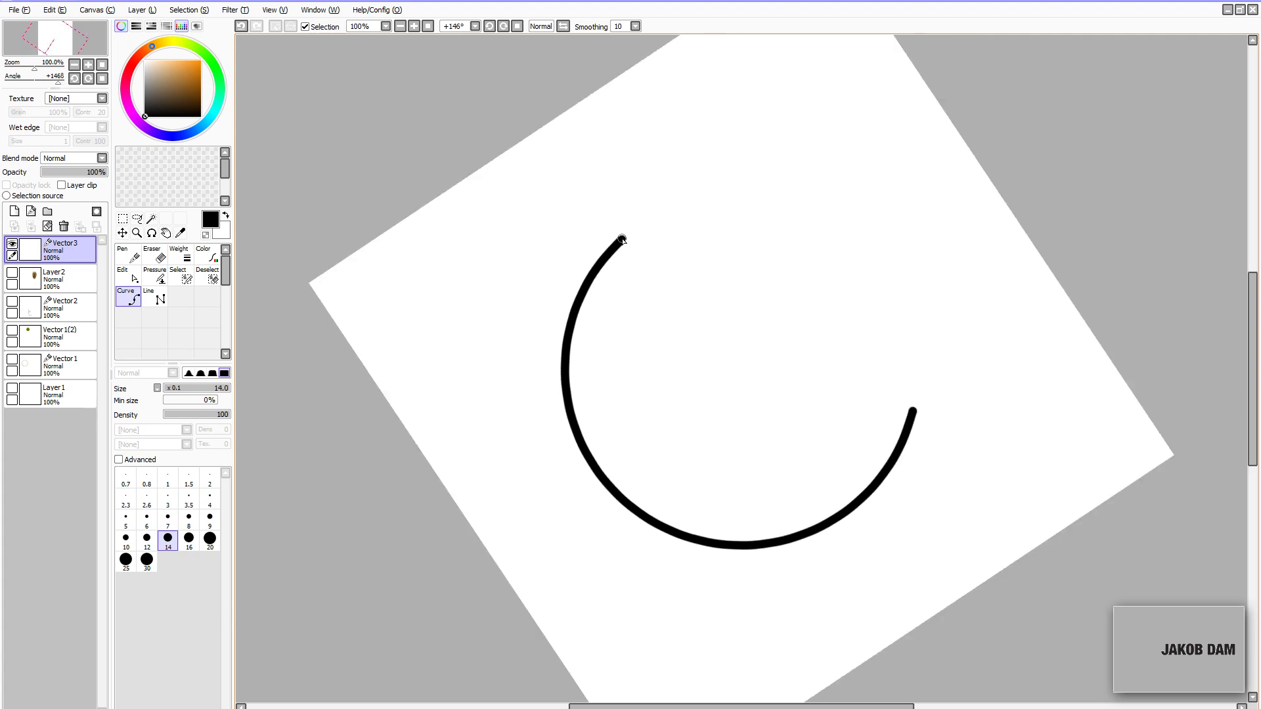
pyautogui.press('Delete')
pyautogui.press('Delete')
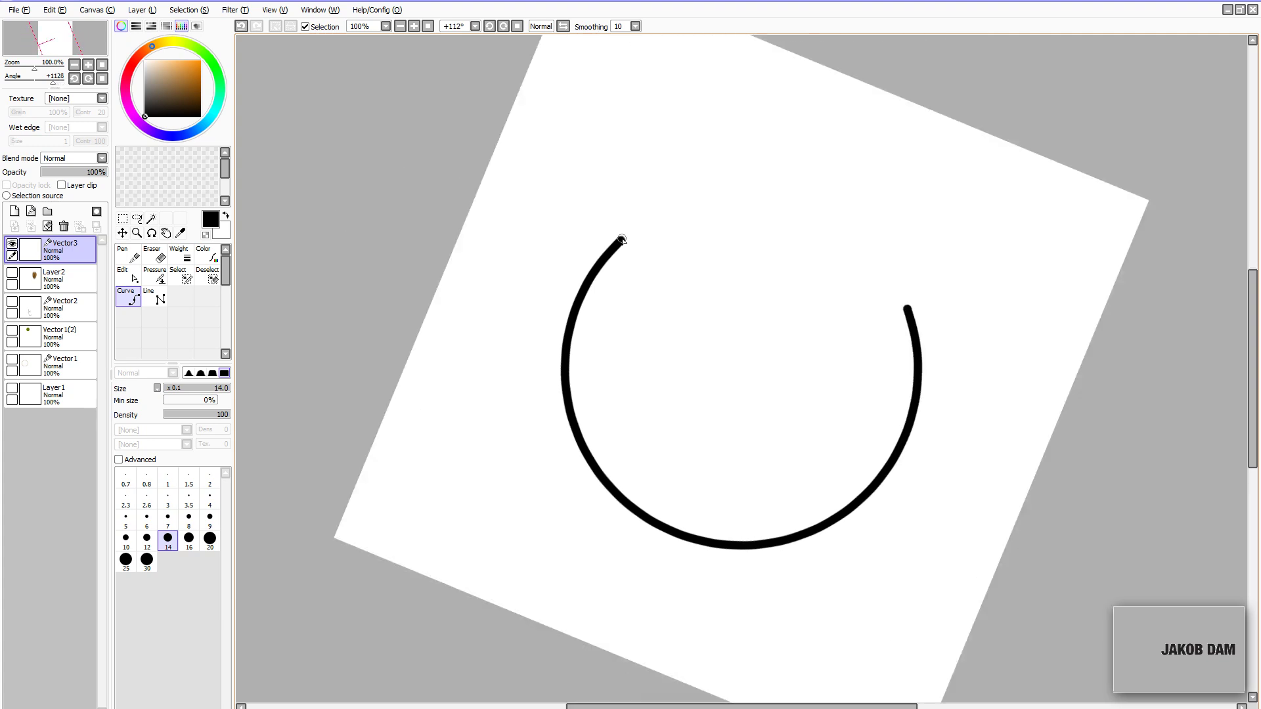
pyautogui.press('Delete')
pyautogui.press('Delete')
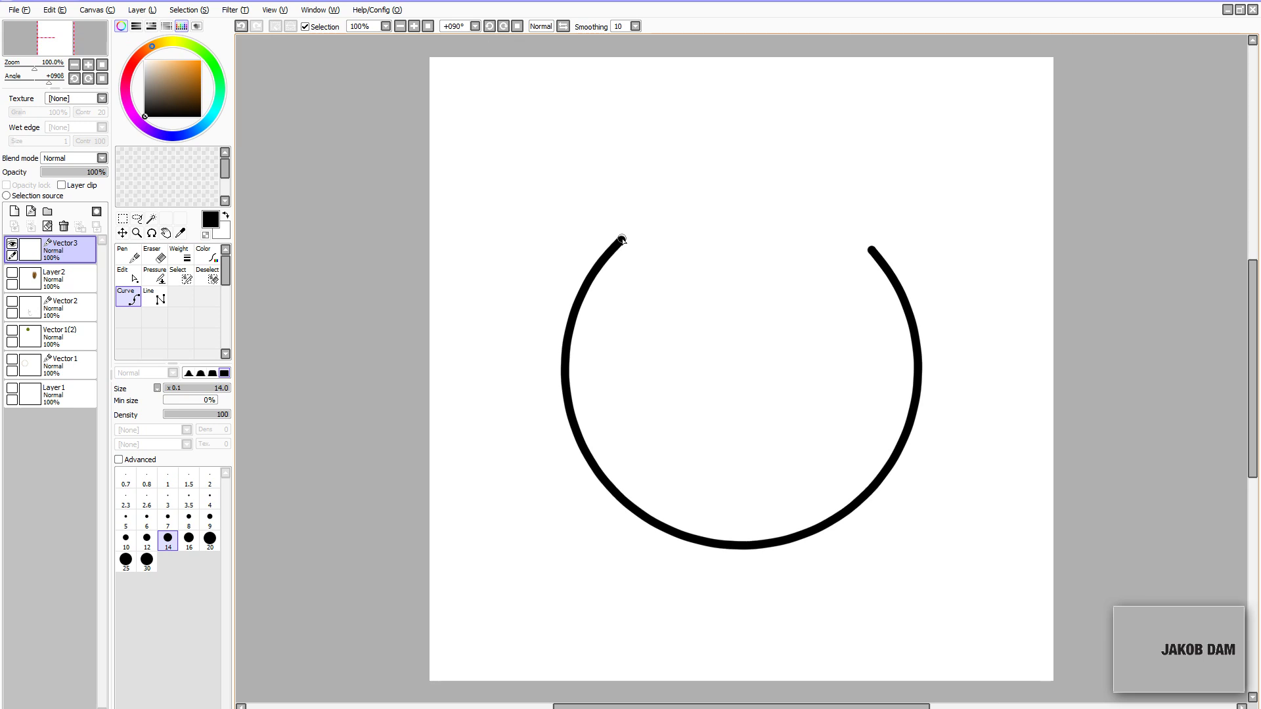
pyautogui.press('Delete')
pyautogui.press('Delete')
pyautogui.press('Delete')
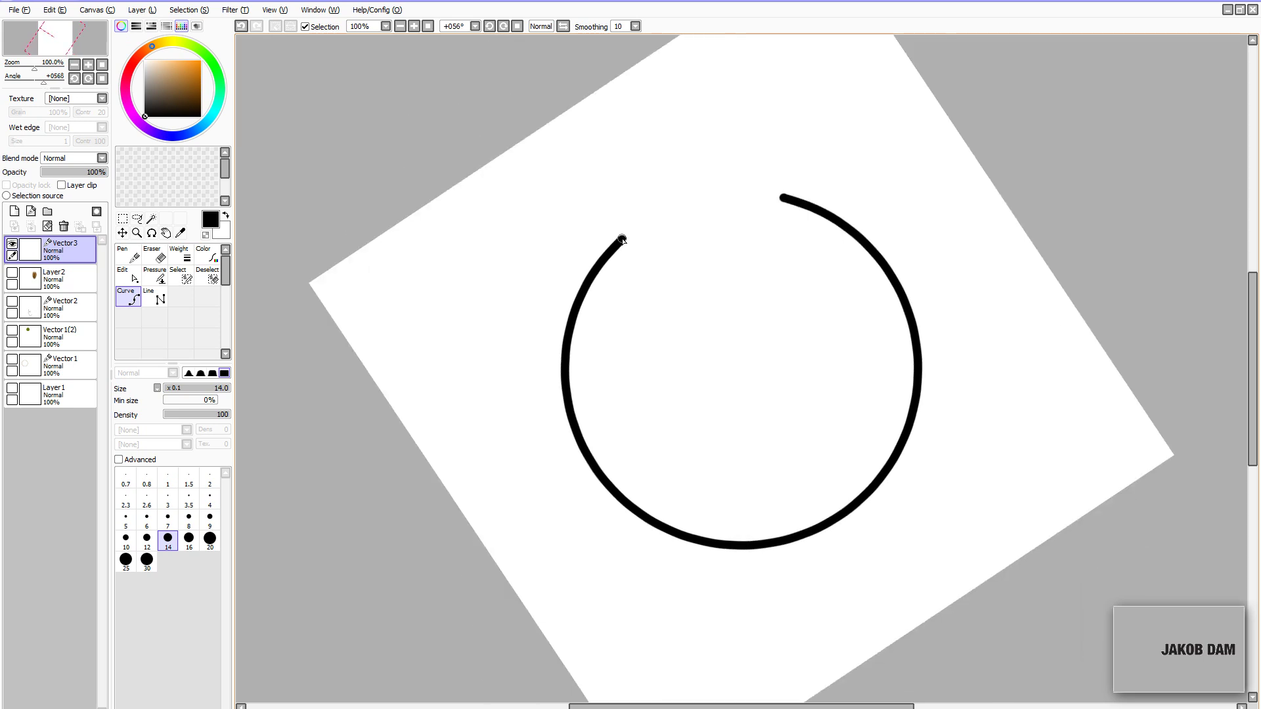
pyautogui.press('Delete')
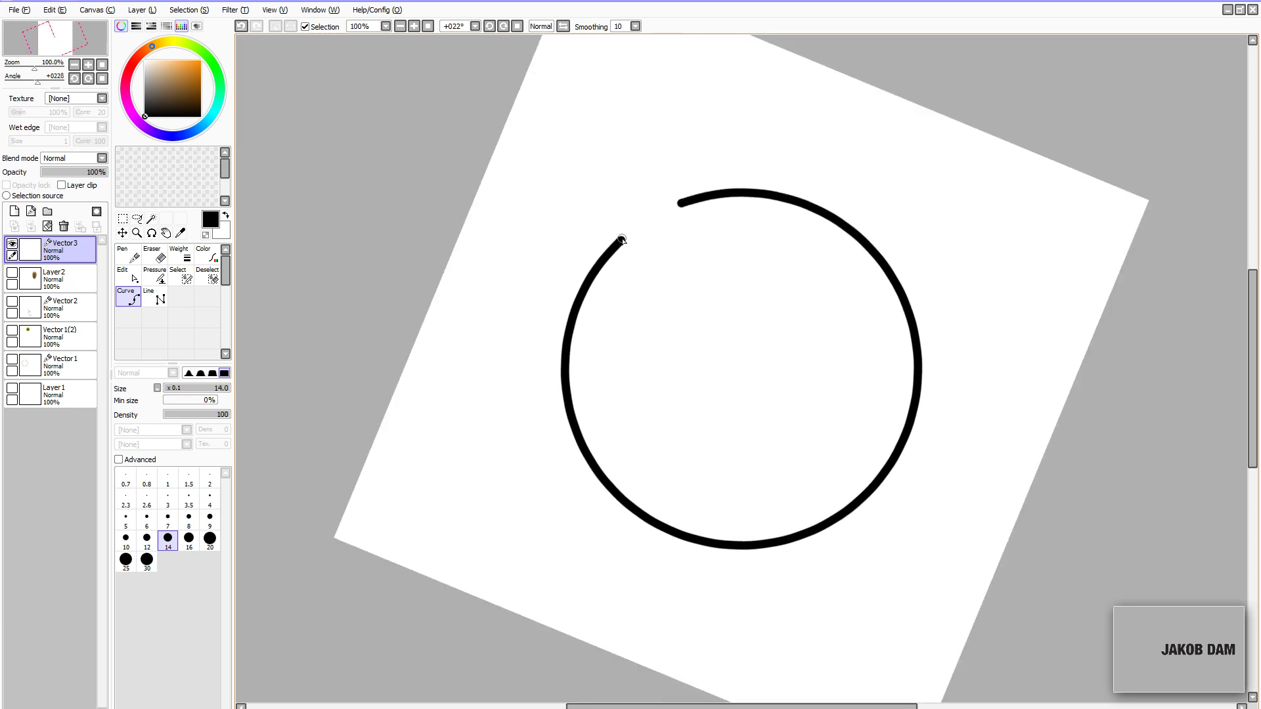
pyautogui.press('Delete')
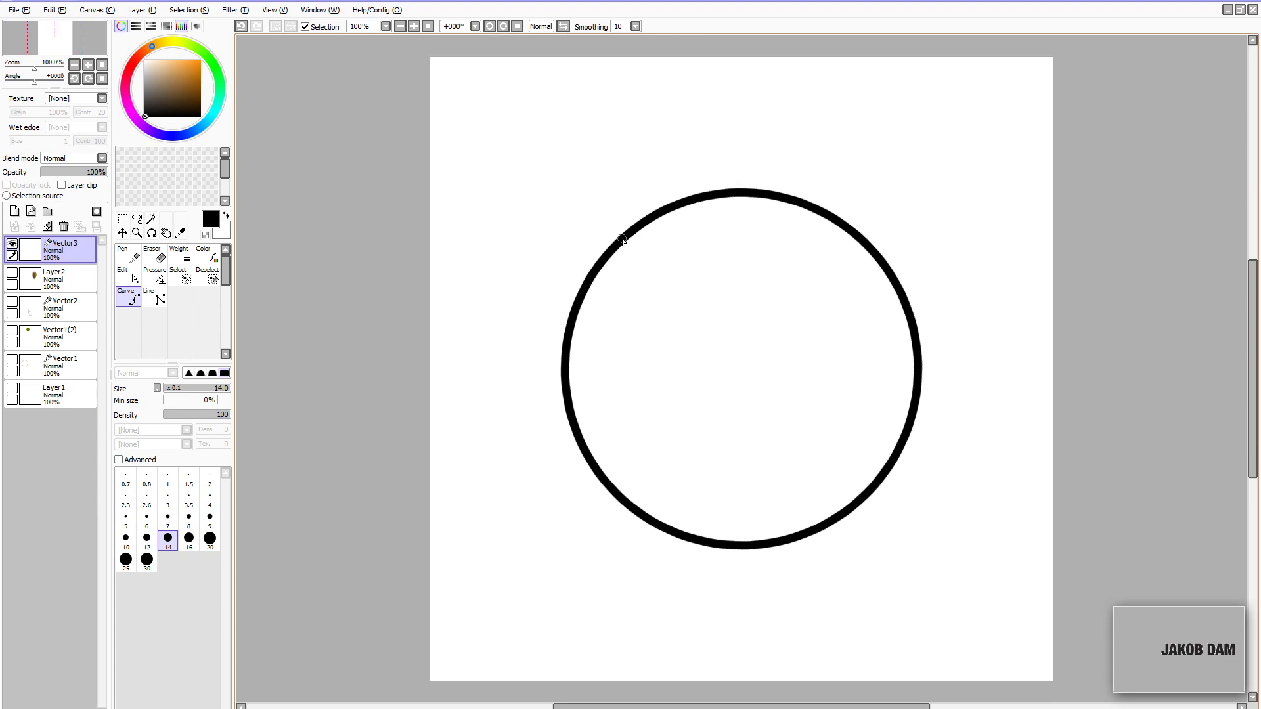
pyautogui.click(622, 239)
pyautogui.click(580, 186)
pyautogui.press('Escape')
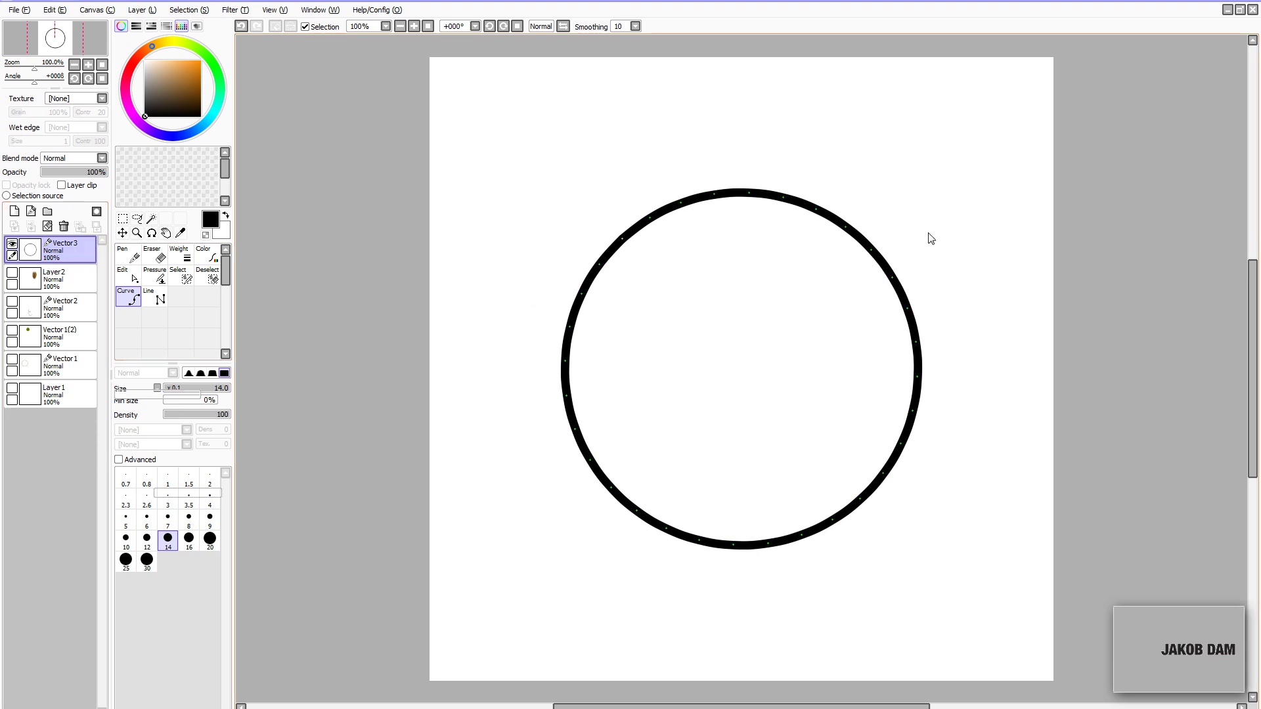
# - Enlarge the circle proportionally with Transform and reposition it near the centre of the canvas
pyautogui.hotkey('ctrl', 't')
pyautogui.moveTo(926, 189); pyautogui.dragTo(964, 282)
pyautogui.moveTo(913, 328); pyautogui.dragTo(871, 368)
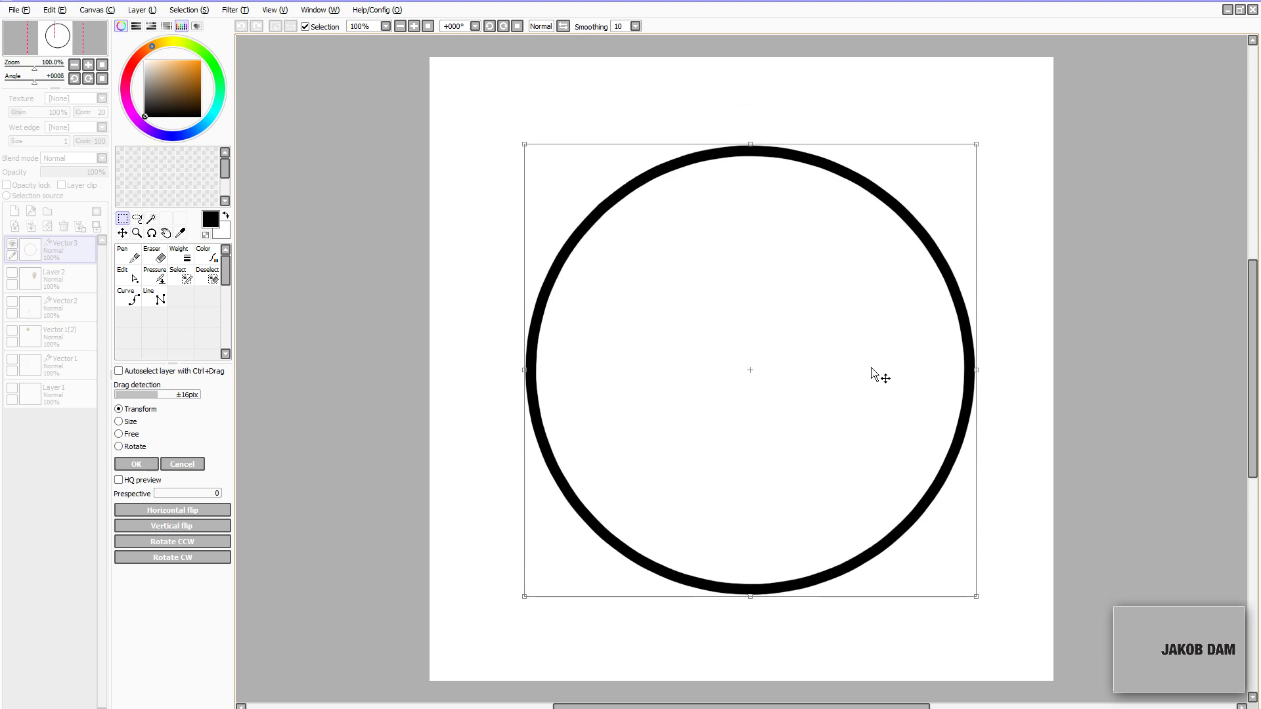
pyautogui.press('Return')
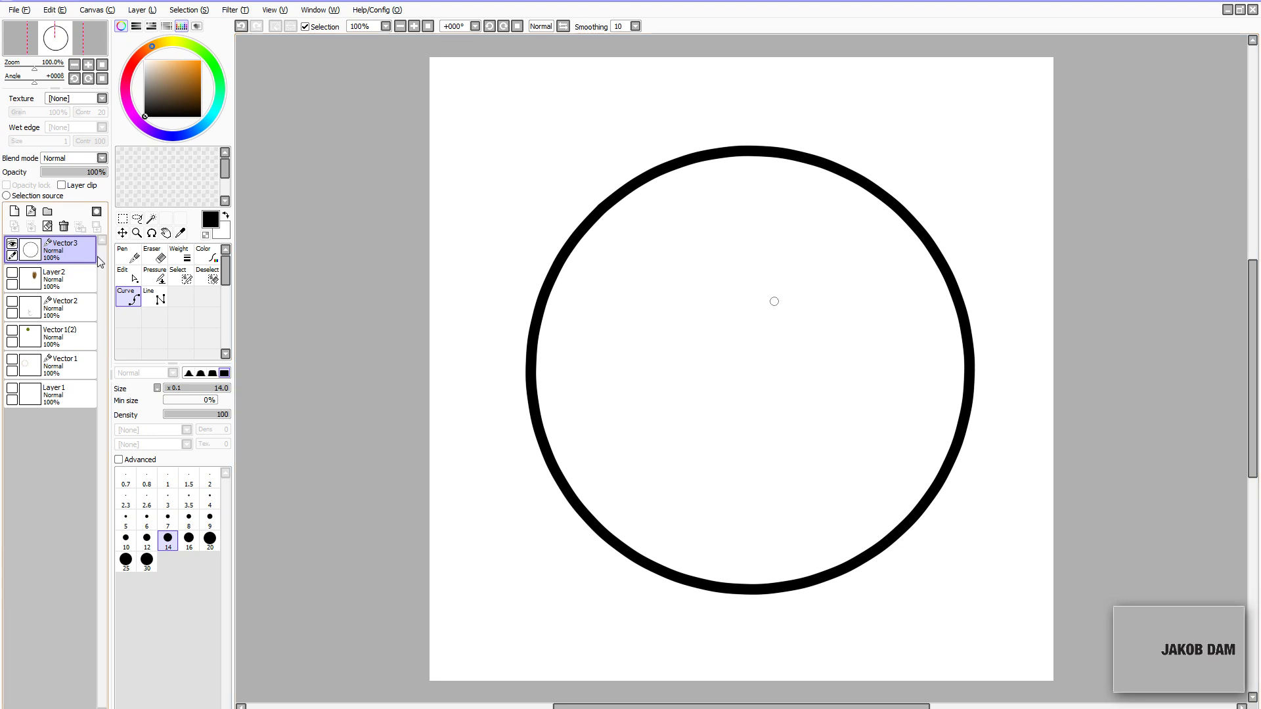
# - Rasterize the vector layer holding the circle and fill the circle's interior with dark red using the Bucket
pyautogui.click(143, 10)
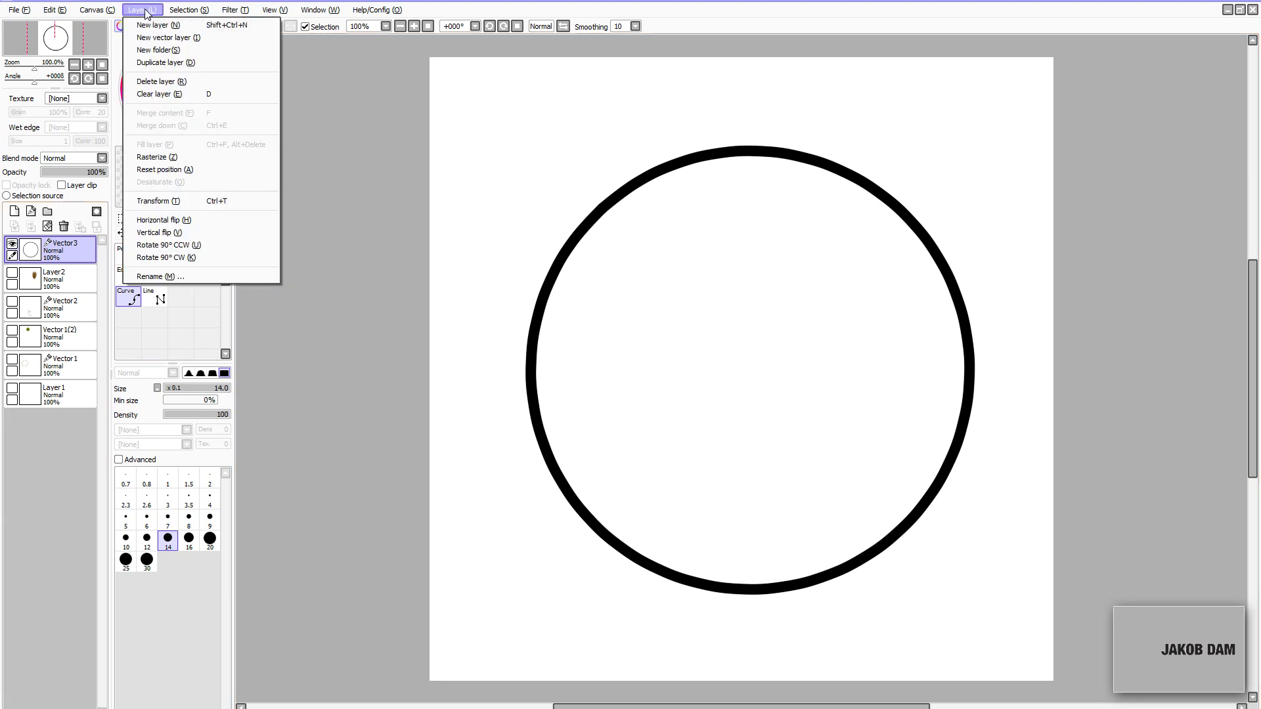
pyautogui.click(192, 157)
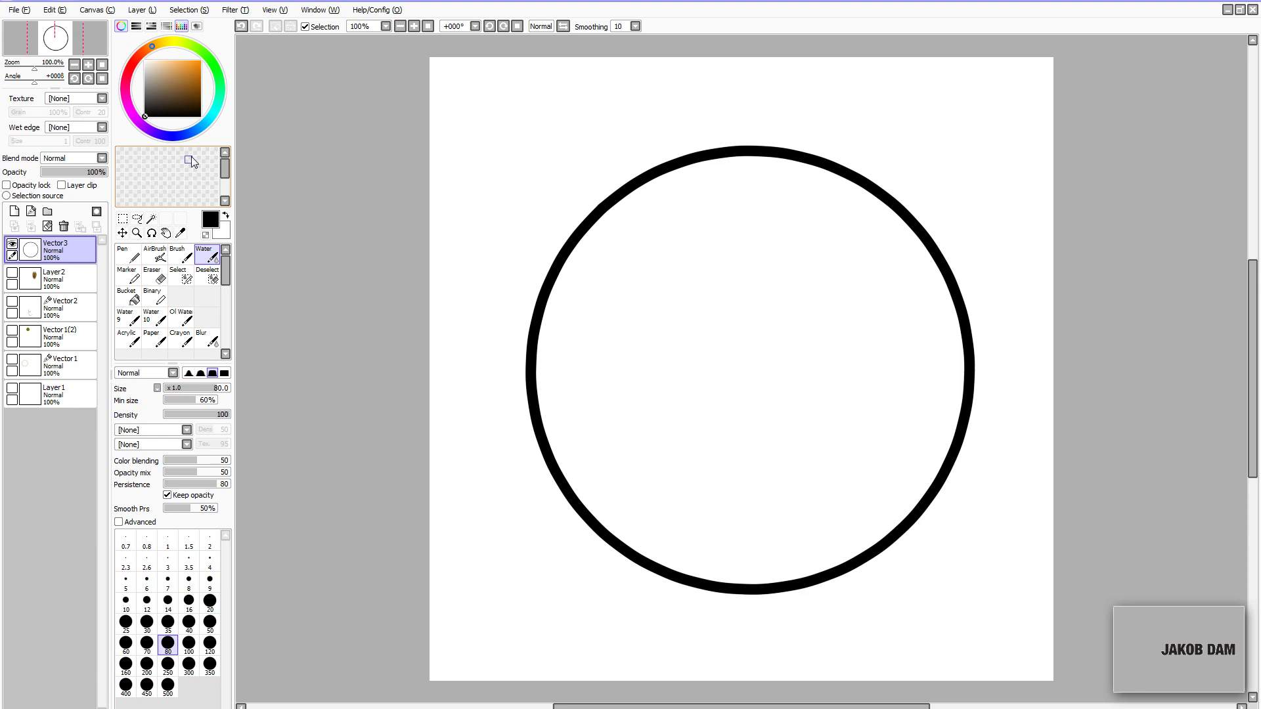
pyautogui.click(199, 78)
pyautogui.click(140, 60)
pyautogui.click(125, 301)
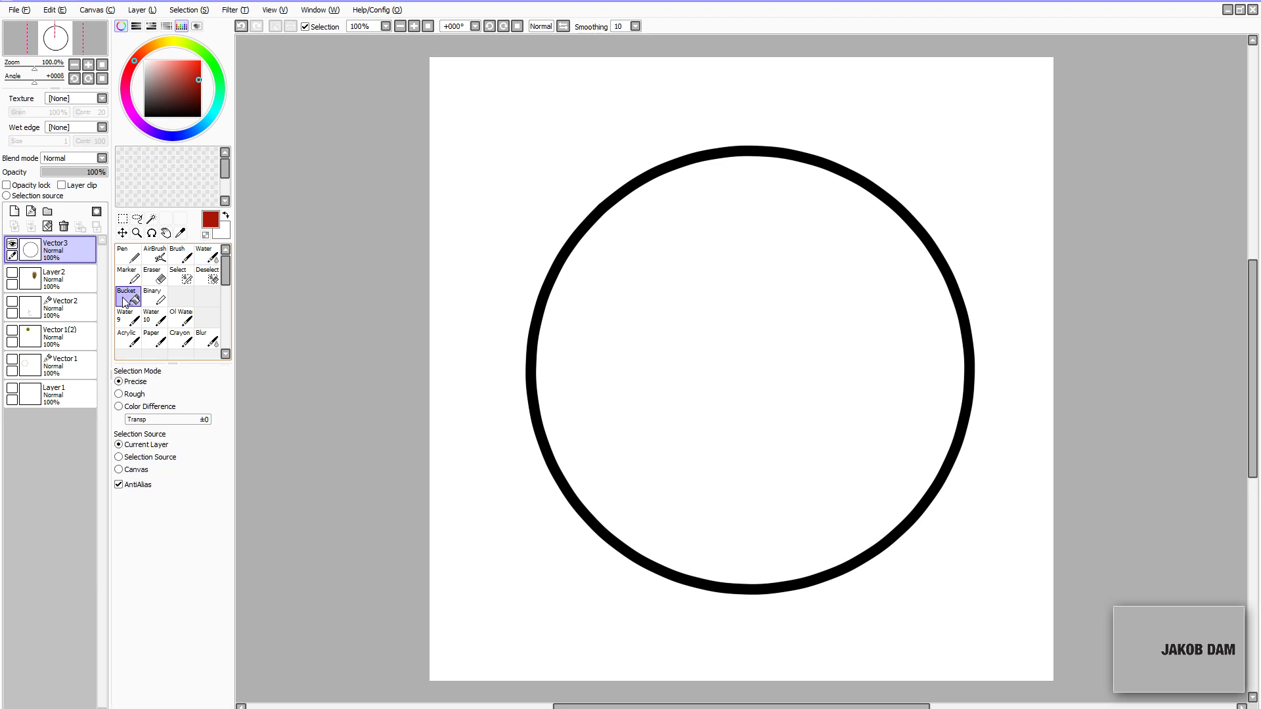
pyautogui.click(573, 298)
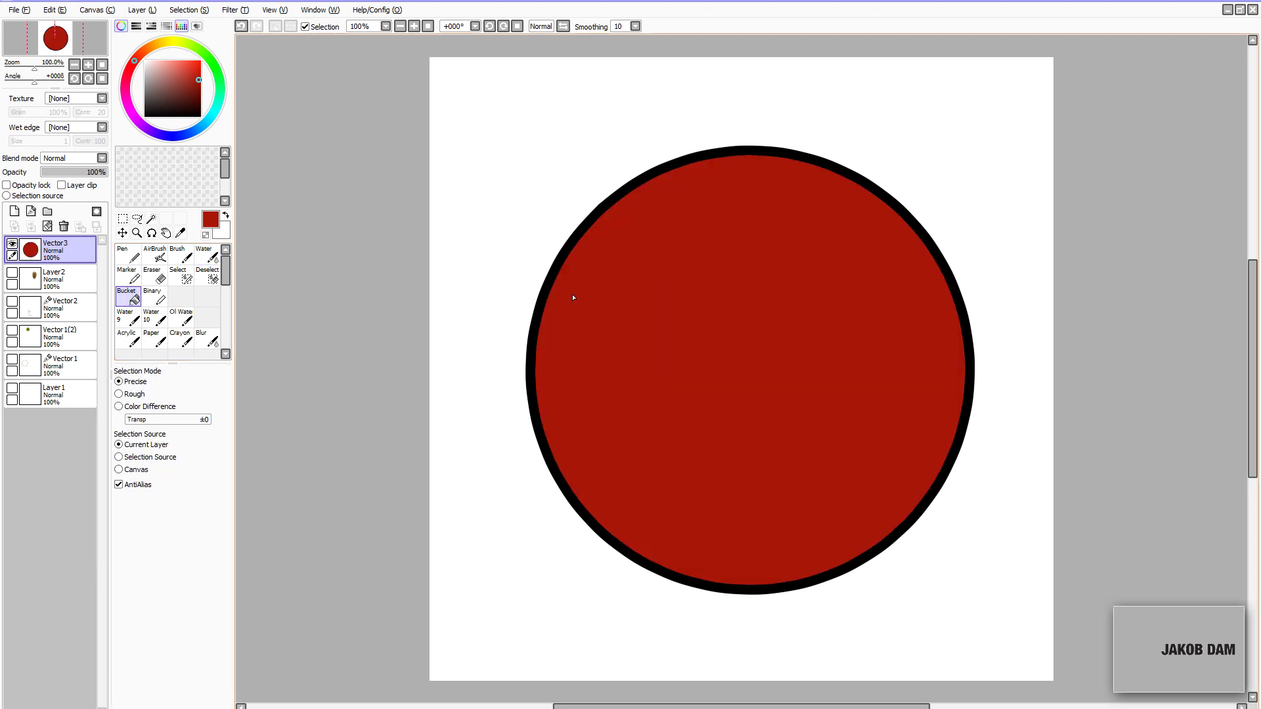
# - Transform the filled circle, moving it to the canvas's lower-left corner and enlarging it until its upper-right quarter covers most of the canvas
pyautogui.hotkey('ctrl', 't')
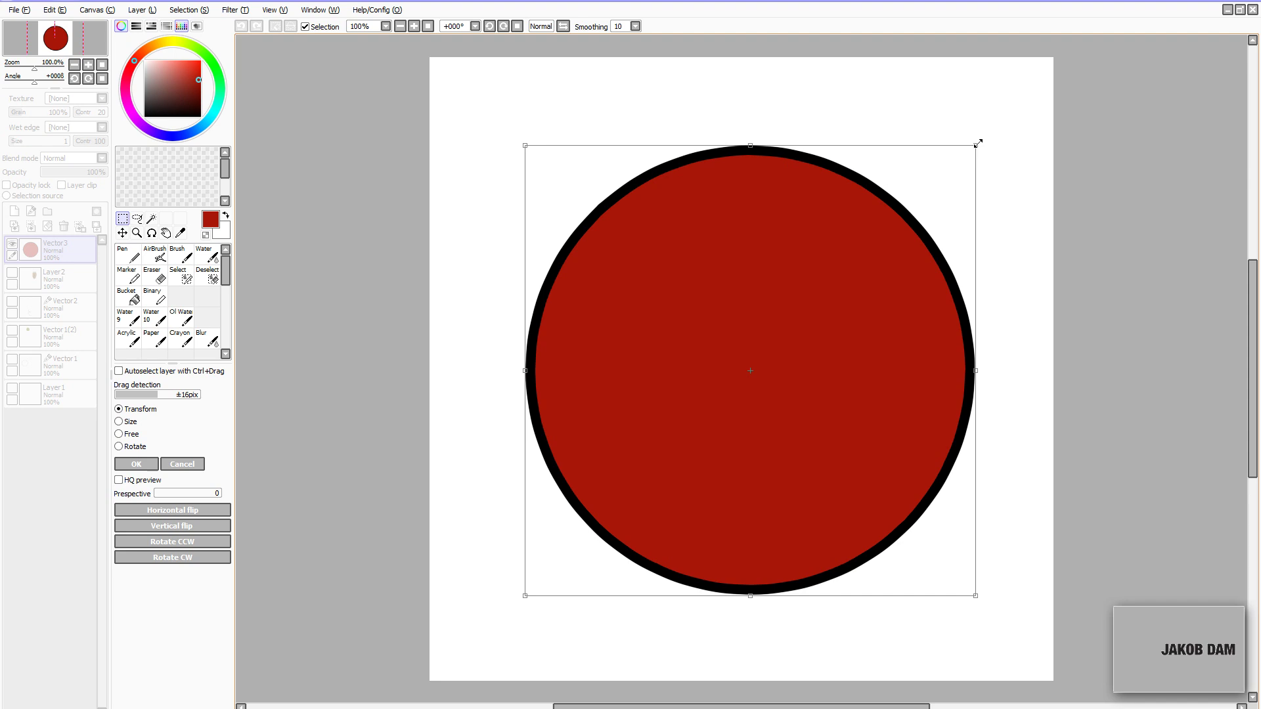
pyautogui.moveTo(978, 143); pyautogui.dragTo(1045, 214)
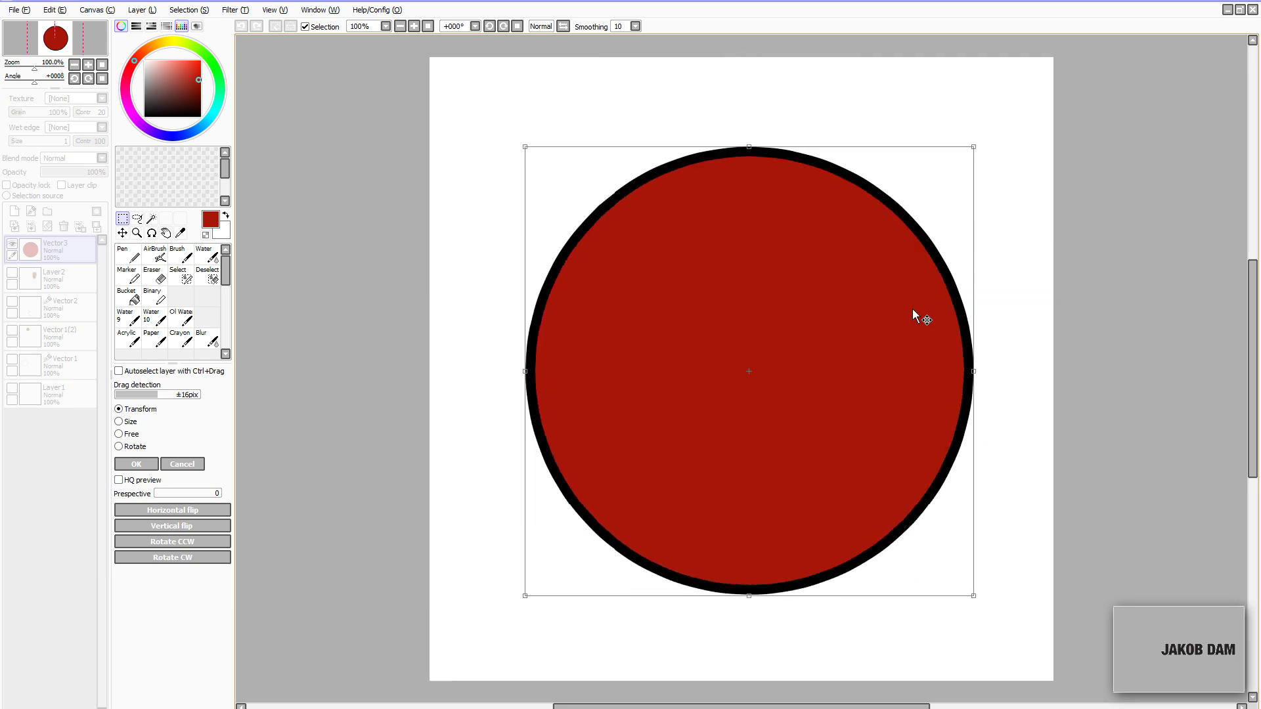
pyautogui.moveTo(913, 309); pyautogui.dragTo(520, 624)
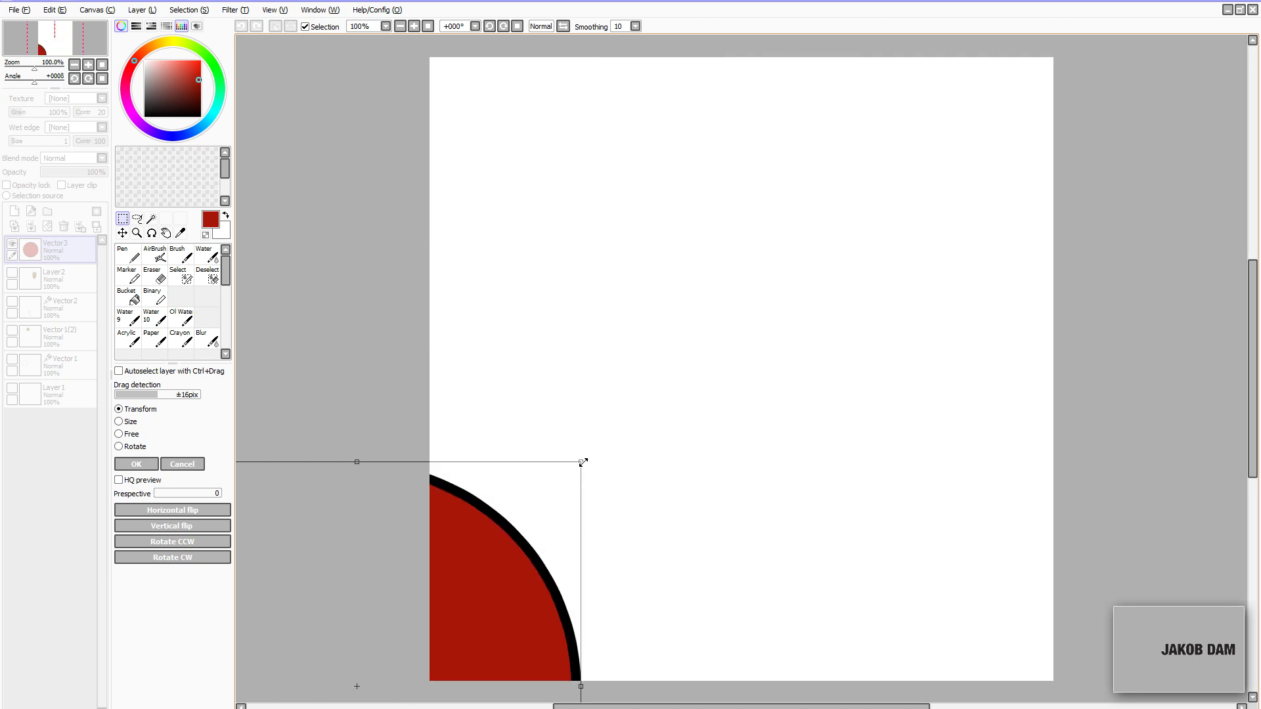
pyautogui.moveTo(583, 462); pyautogui.dragTo(1127, 157)
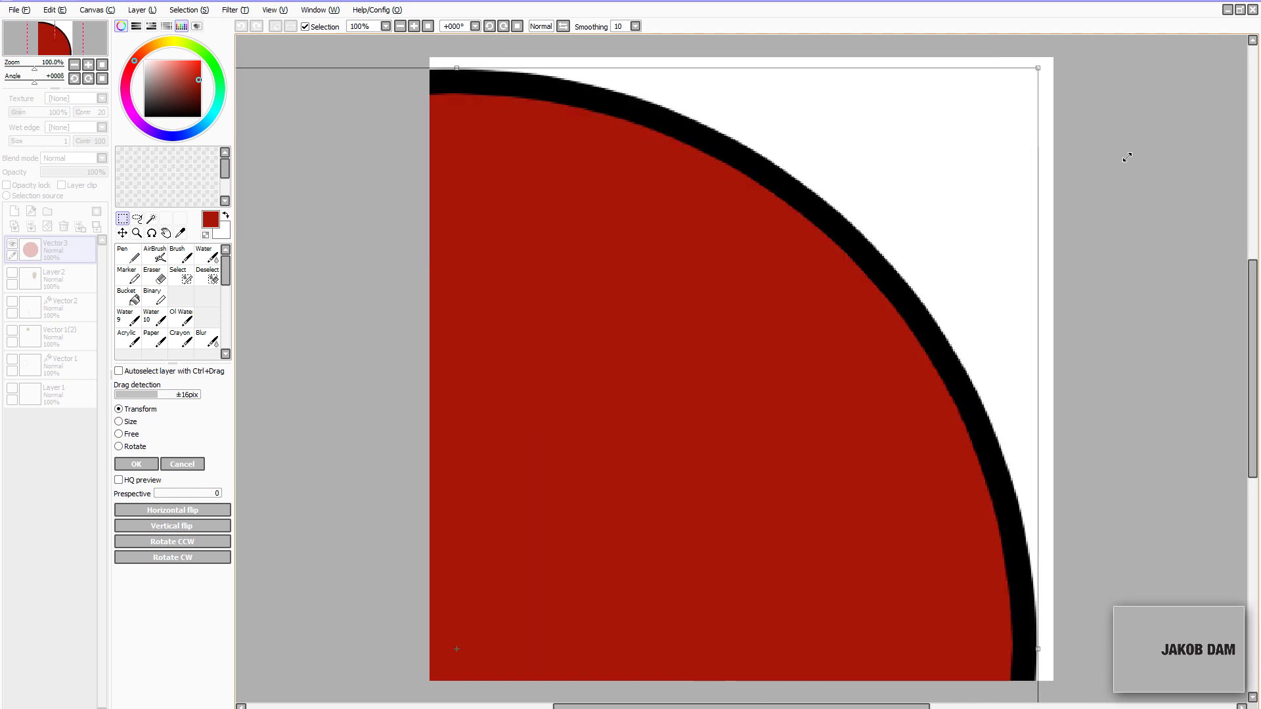
pyautogui.press('Return')
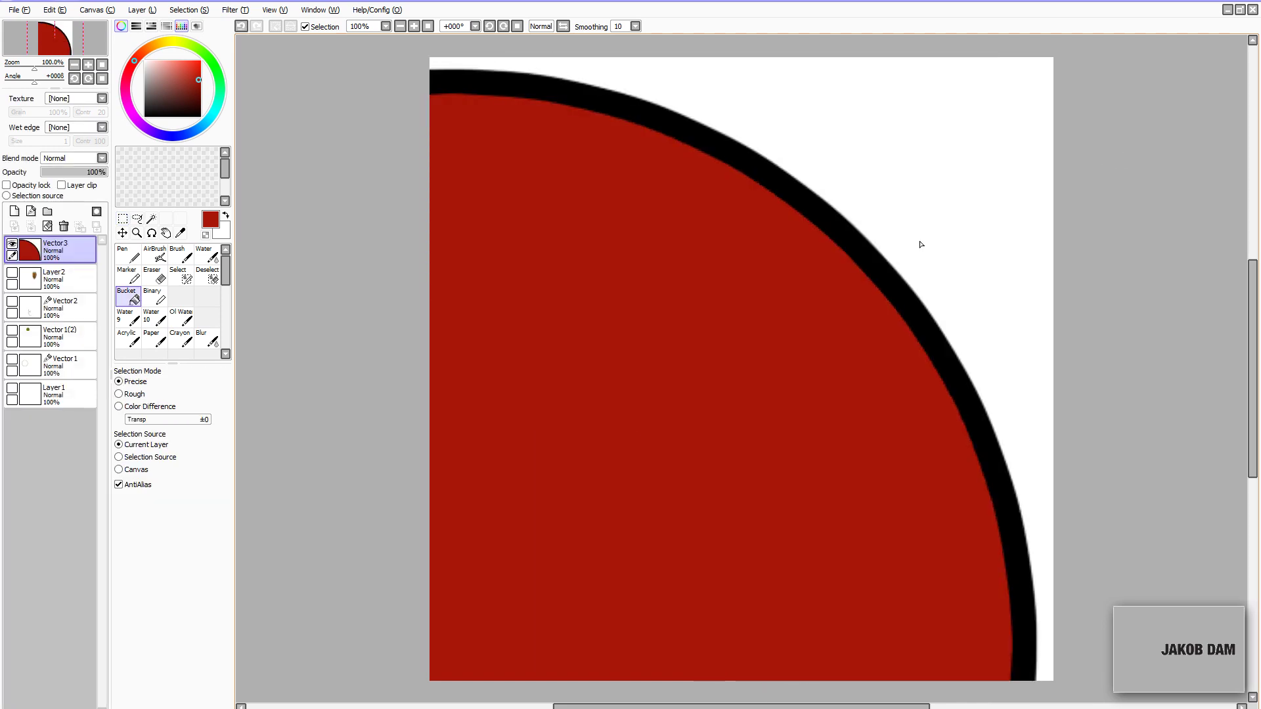
# - Transform the circle again, shifting it down-left and enlarging it until its outline runs off the canvas's top and right edges
pyautogui.hotkey('ctrl', 't')
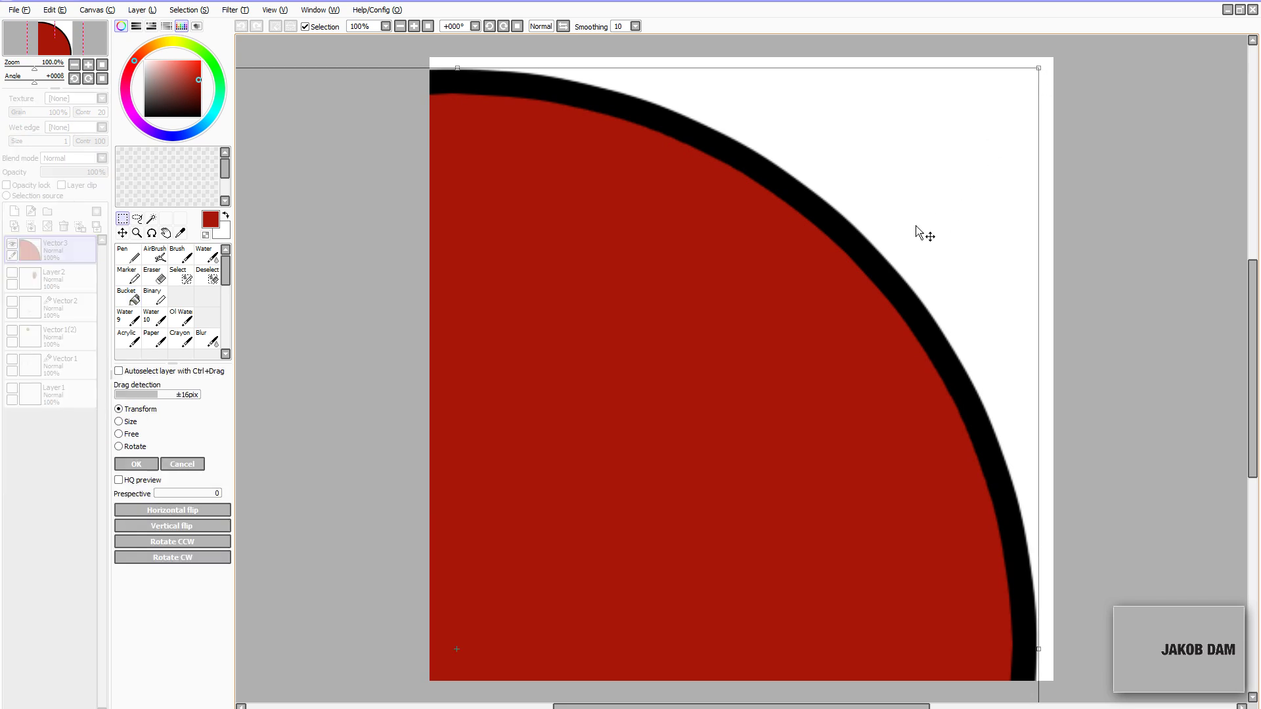
pyautogui.moveTo(916, 231); pyautogui.dragTo(596, 564)
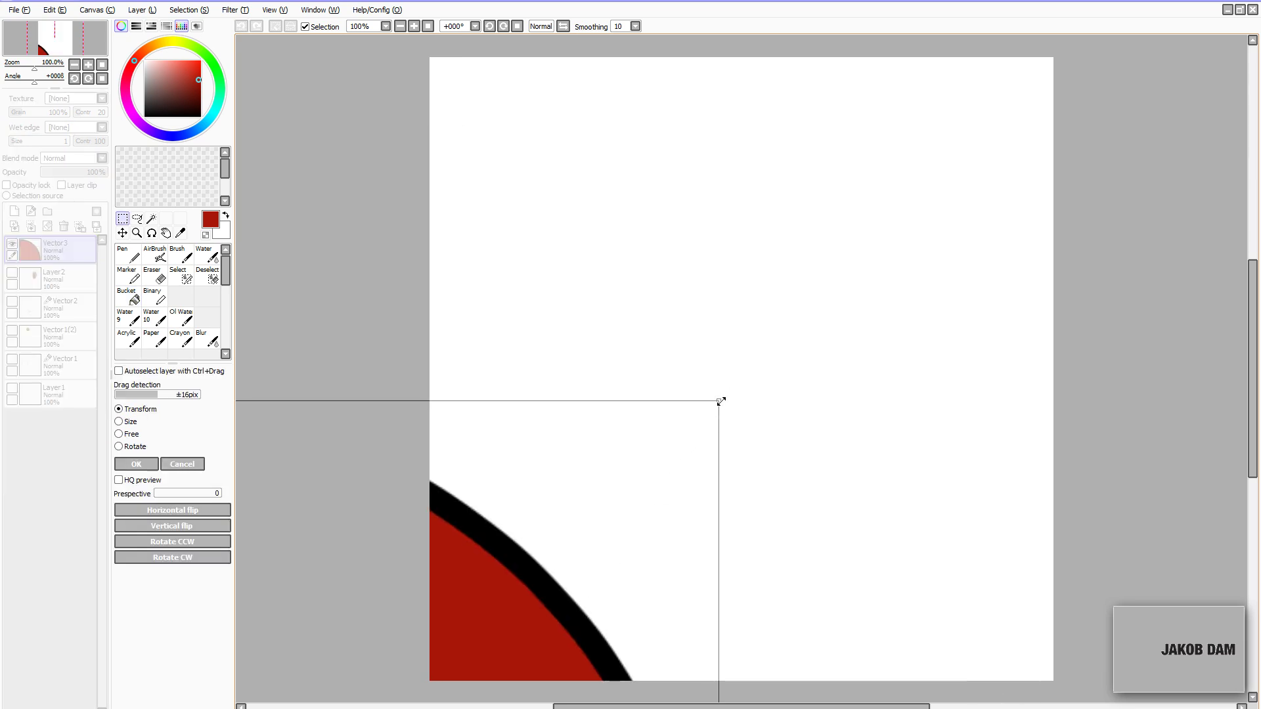
pyautogui.moveTo(721, 400); pyautogui.dragTo(1216, 80)
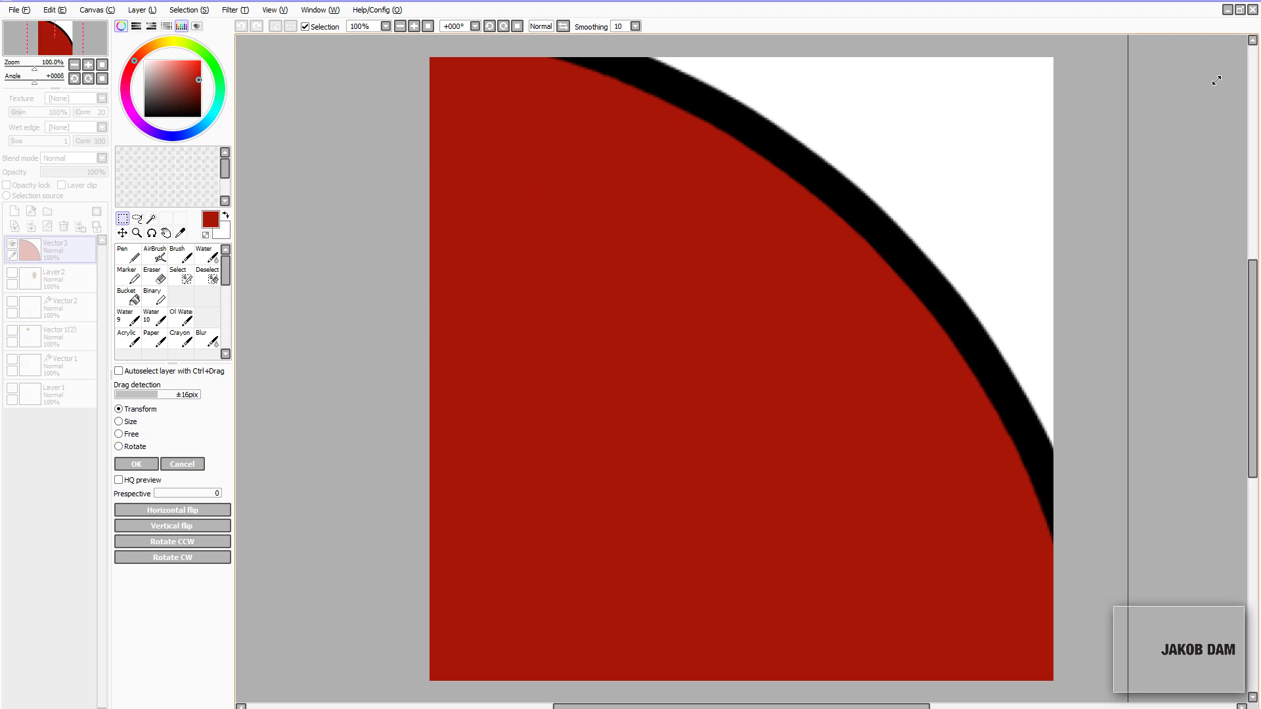
pyautogui.press('Return')
# - Try a dark red Bucket fill on the white area outside the circle's outline, and undo the fill
pyautogui.click(957, 202)
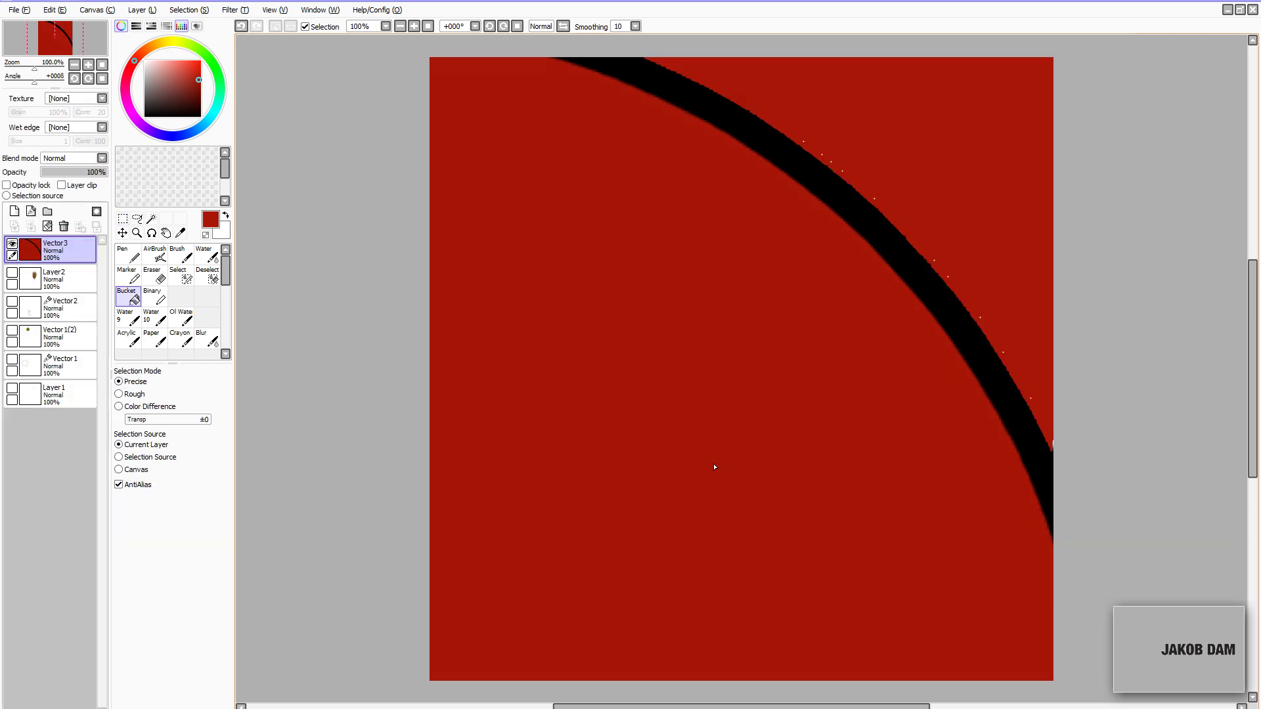
pyautogui.hotkey('ctrl', 'z')
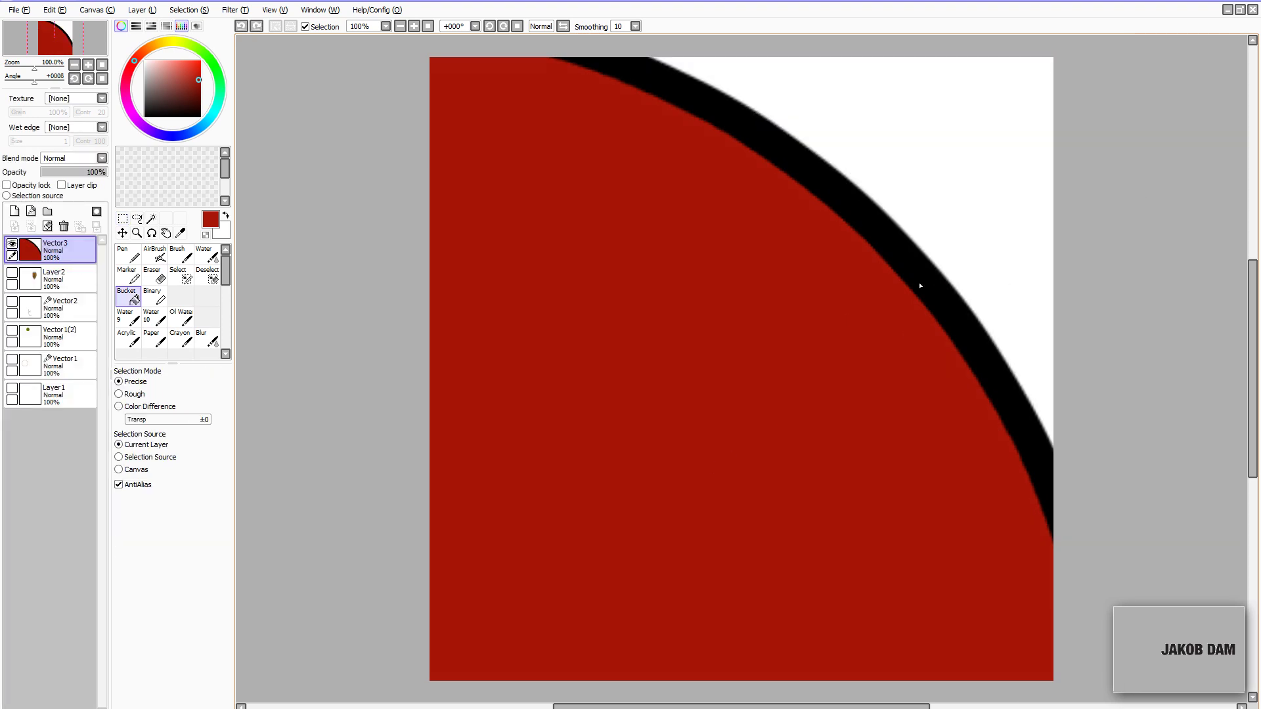
# - Shift the filled circle down-left and enlarge it by transforming twice, until its outline runs from the canvas's left edge to its lower-right corner
pyautogui.press('ctrl')
pyautogui.moveTo(890, 327); pyautogui.dragTo(660, 494)
pyautogui.hotkey('ctrl', 't')
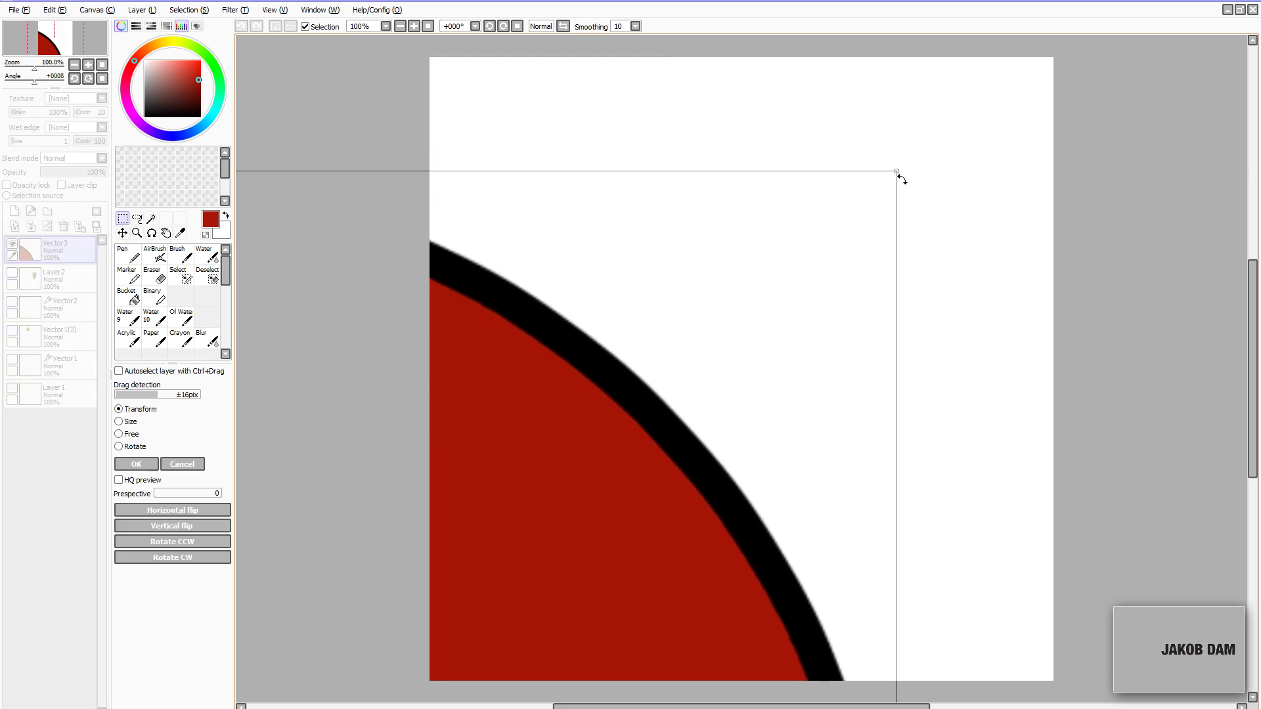
pyautogui.moveTo(913, 163); pyautogui.dragTo(1136, 2)
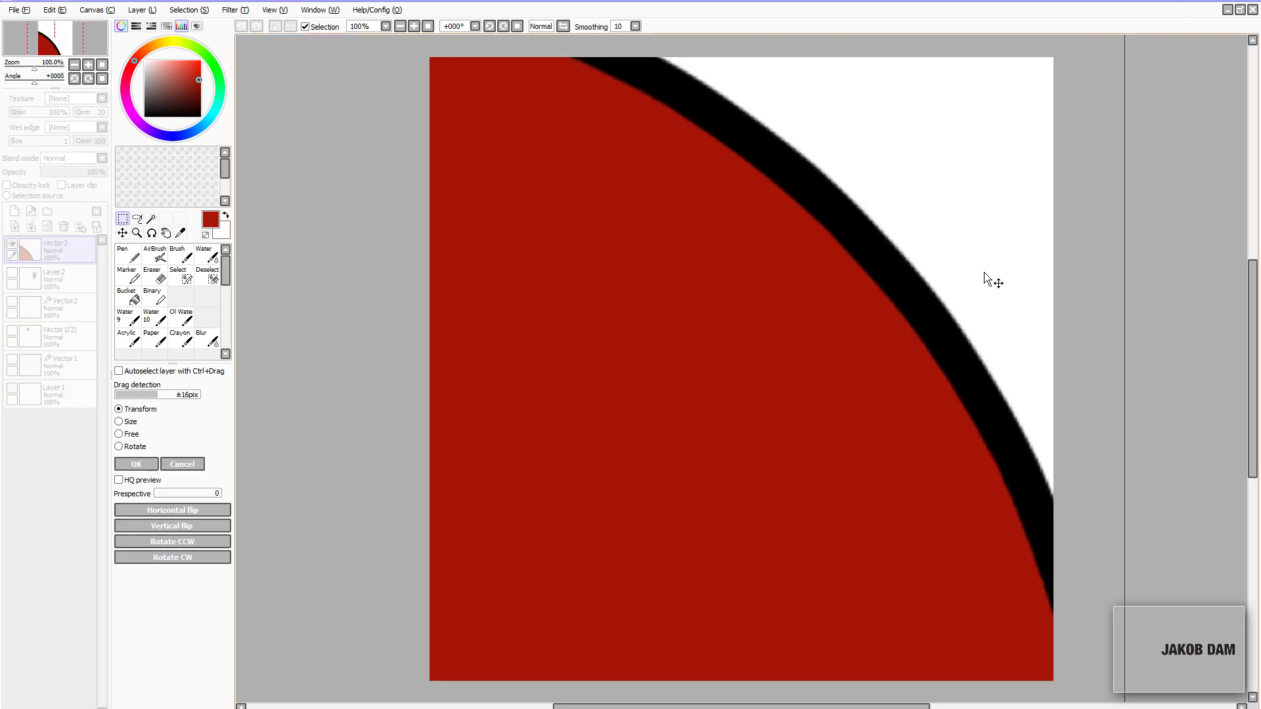
pyautogui.moveTo(983, 274); pyautogui.dragTo(758, 604)
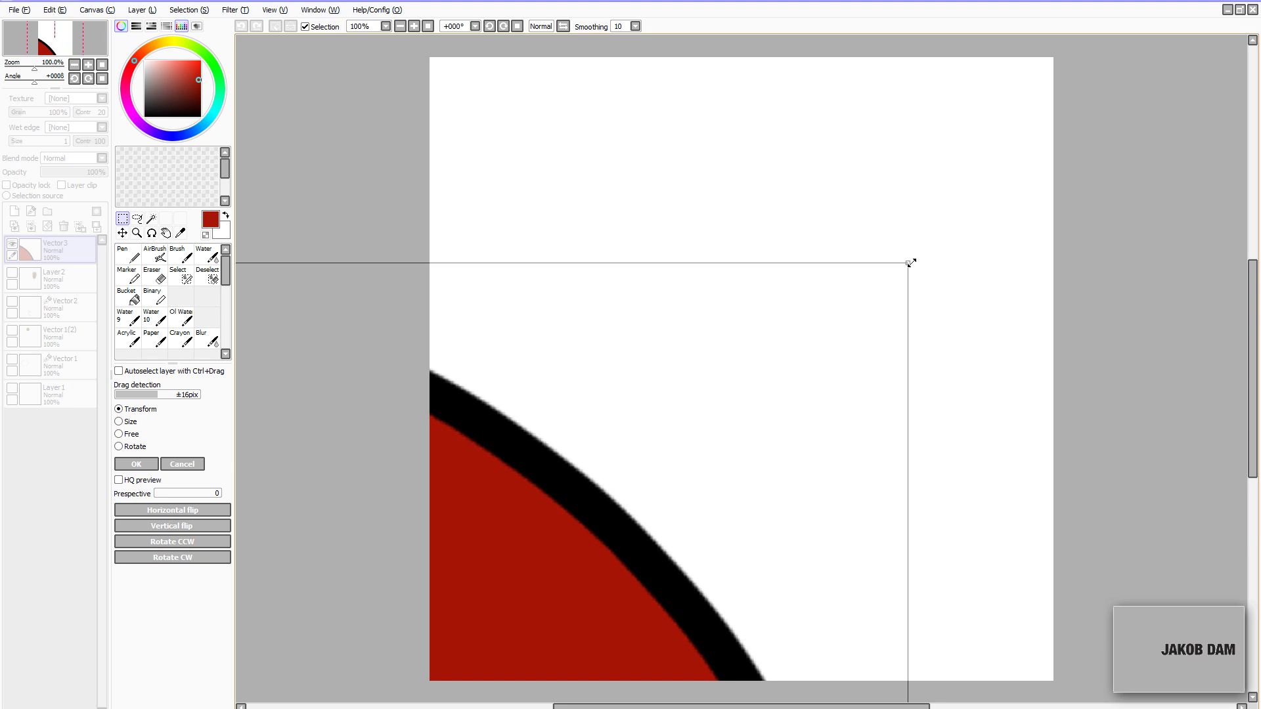
pyautogui.moveTo(909, 263); pyautogui.dragTo(1205, 71)
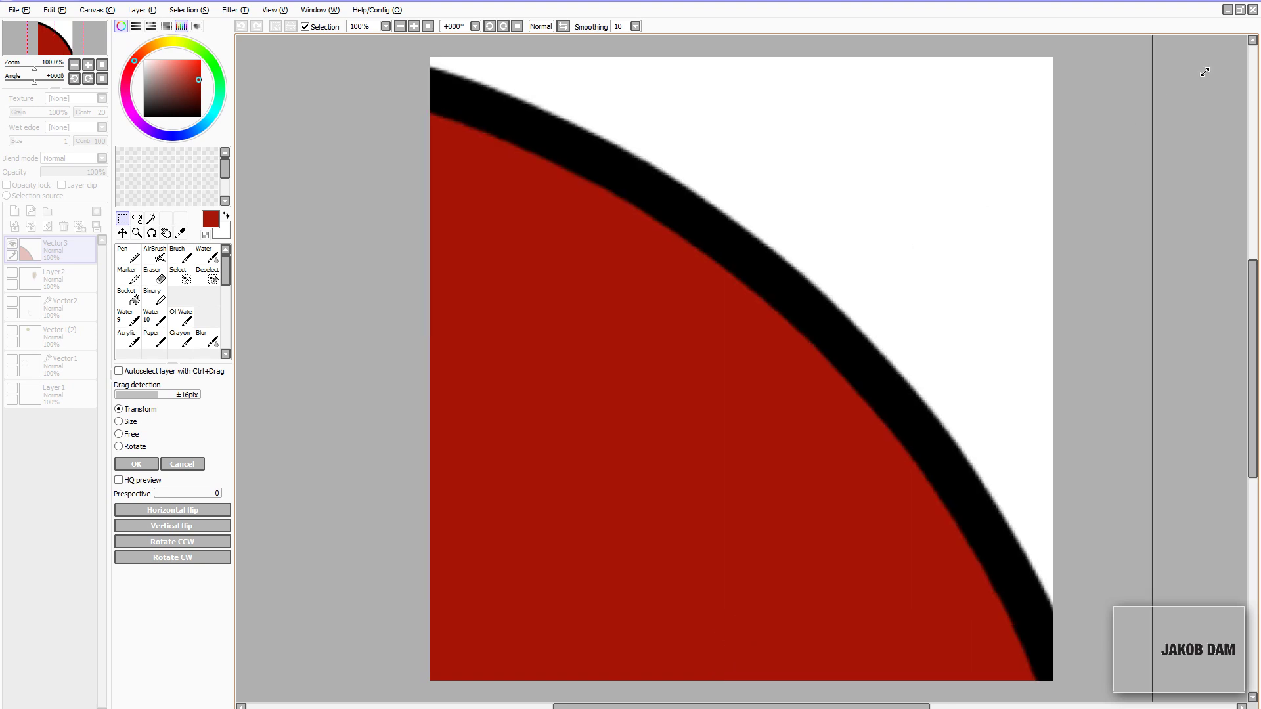
pyautogui.press('Return')
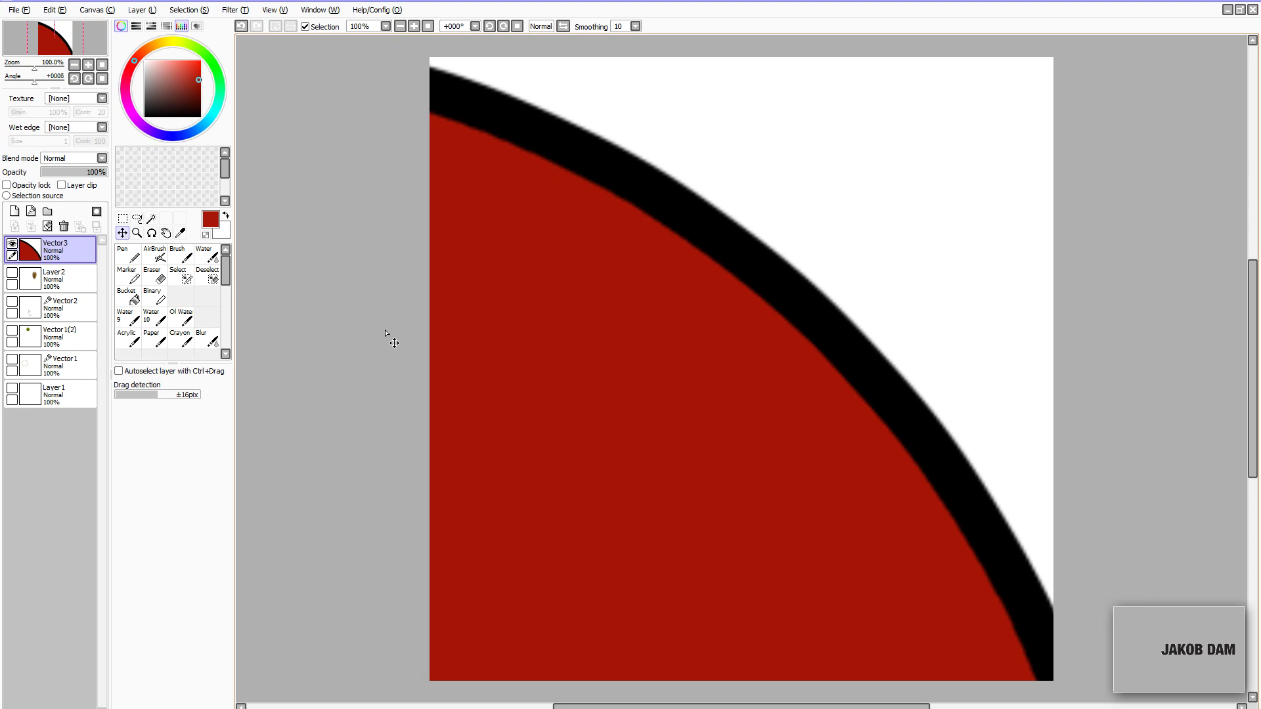
# - Move the circle down on the canvas and enlarge it once more with a transform
pyautogui.moveTo(683, 224); pyautogui.dragTo(715, 503)
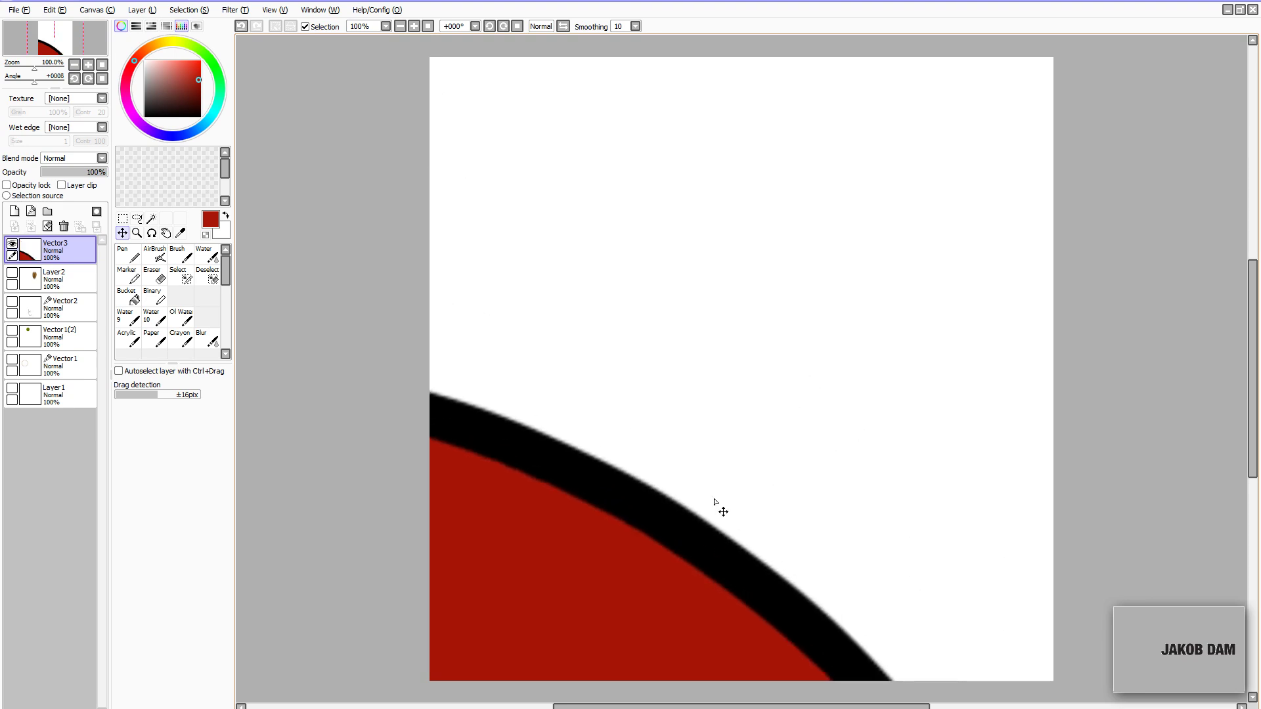
pyautogui.hotkey('ctrl', 't')
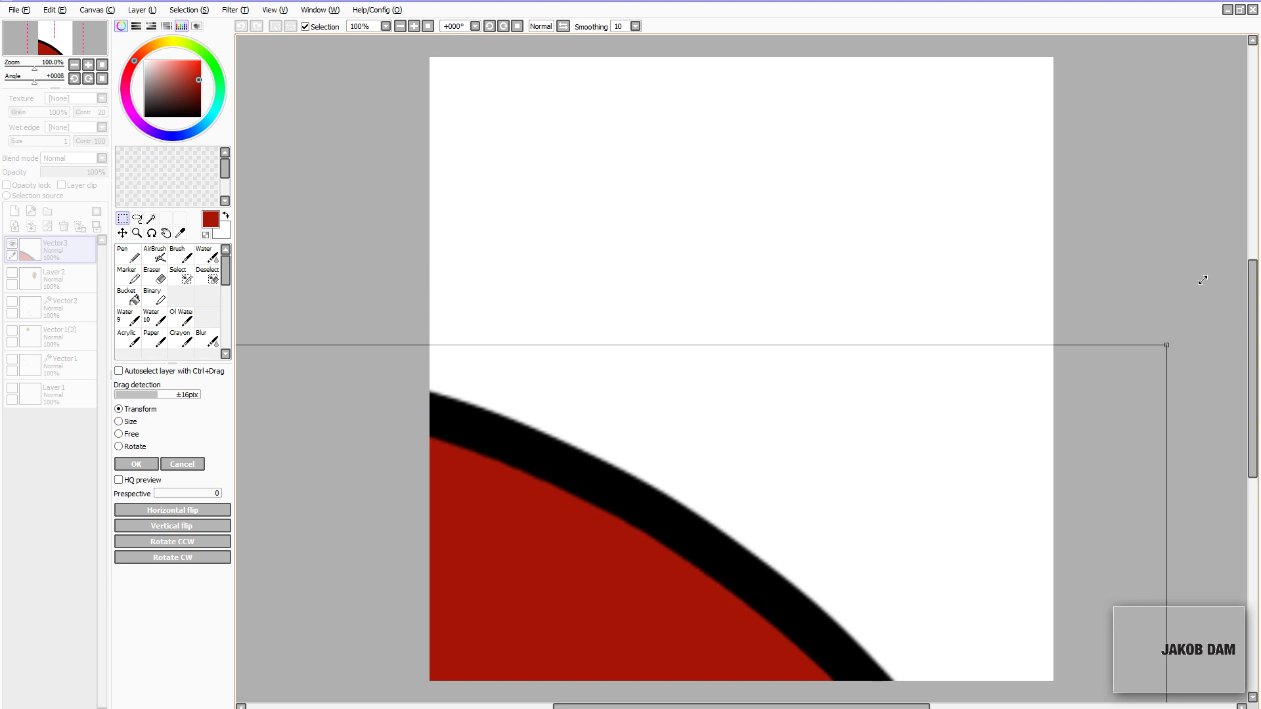
pyautogui.moveTo(1202, 280); pyautogui.dragTo(1235, 144)
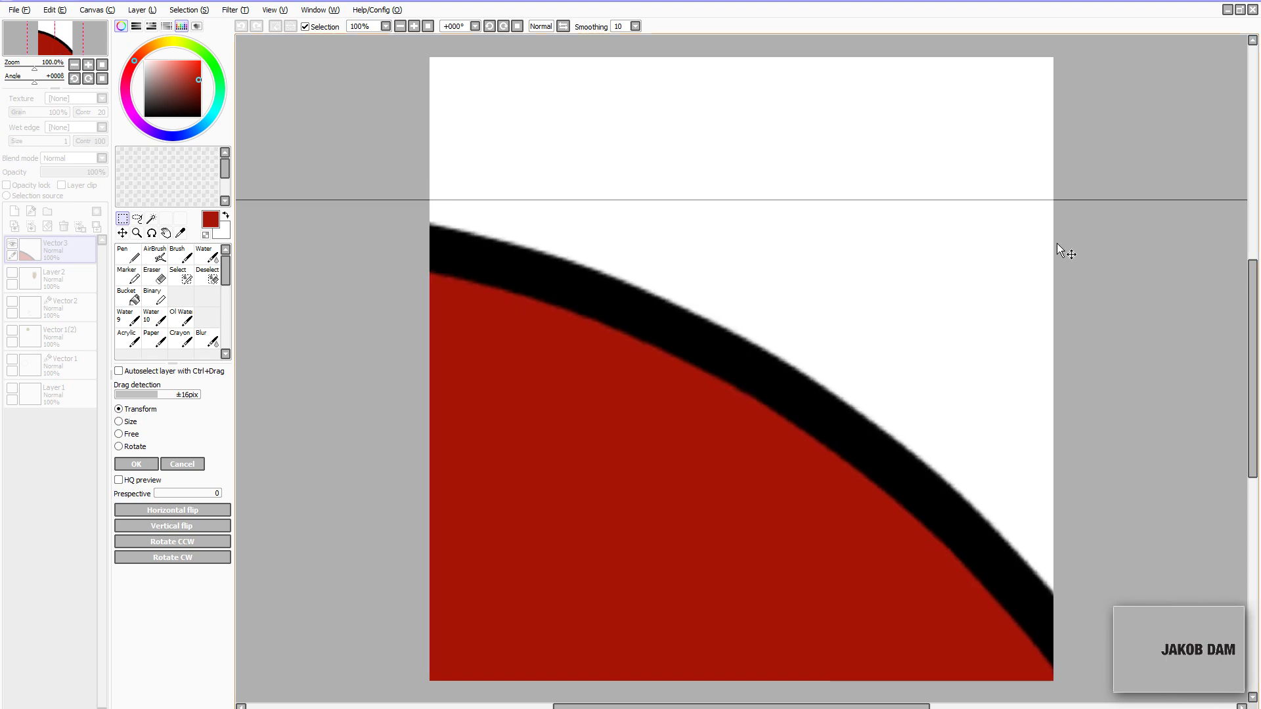
pyautogui.press('Return')
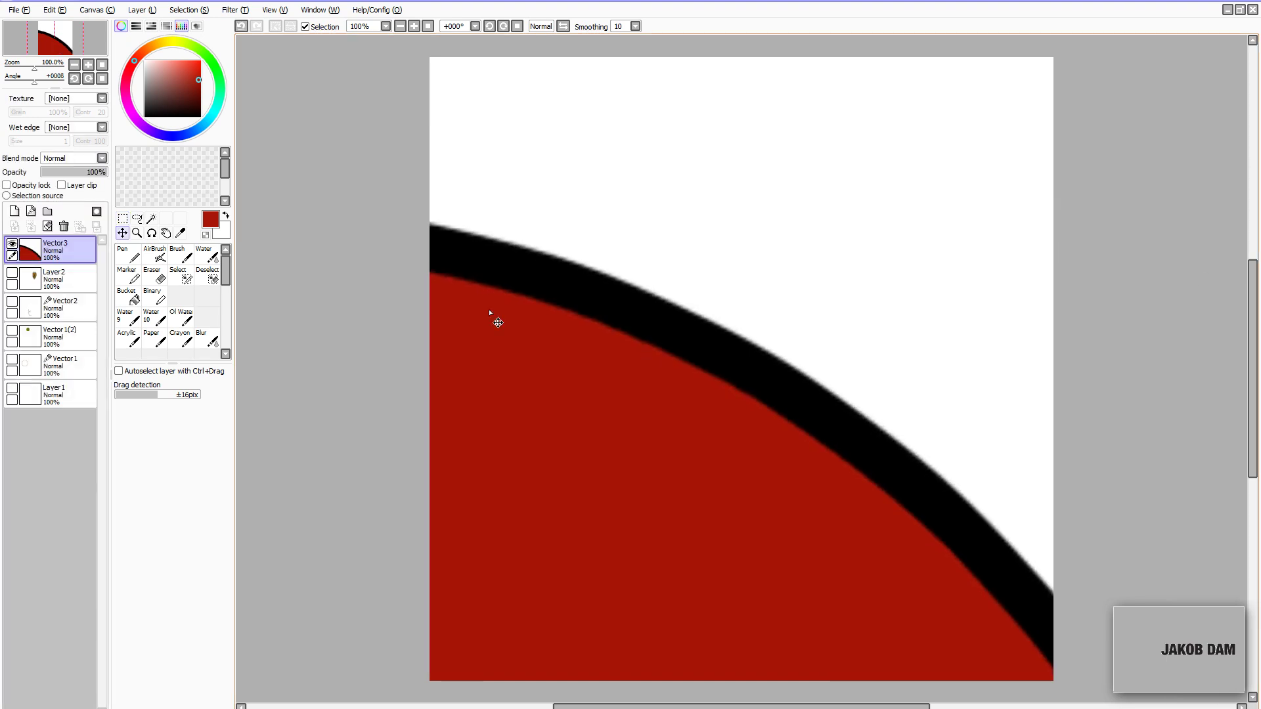
# - Delete the circle's layer and add a new empty normal layer above Layer2
pyautogui.click(64, 226)
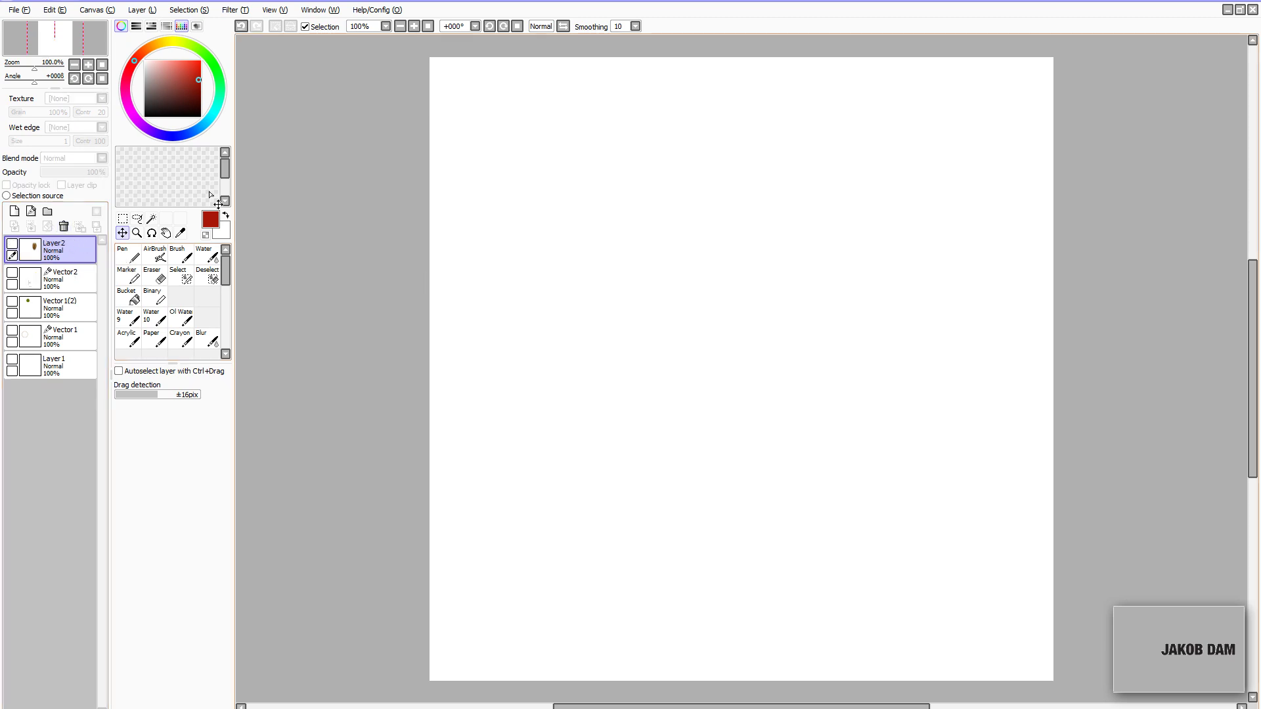
pyautogui.click(14, 211)
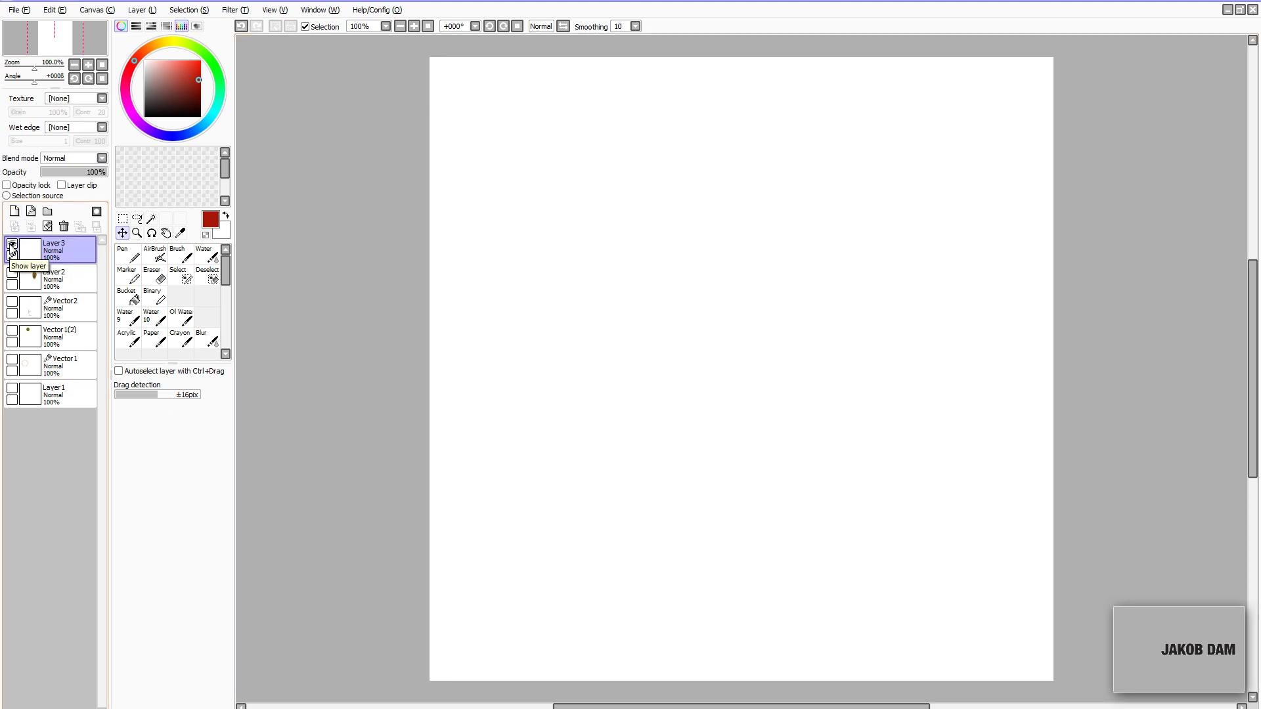
# - Set the Brush to the Rough_Round_1 shape at size 30 with a dark brown colour
pyautogui.press('b')
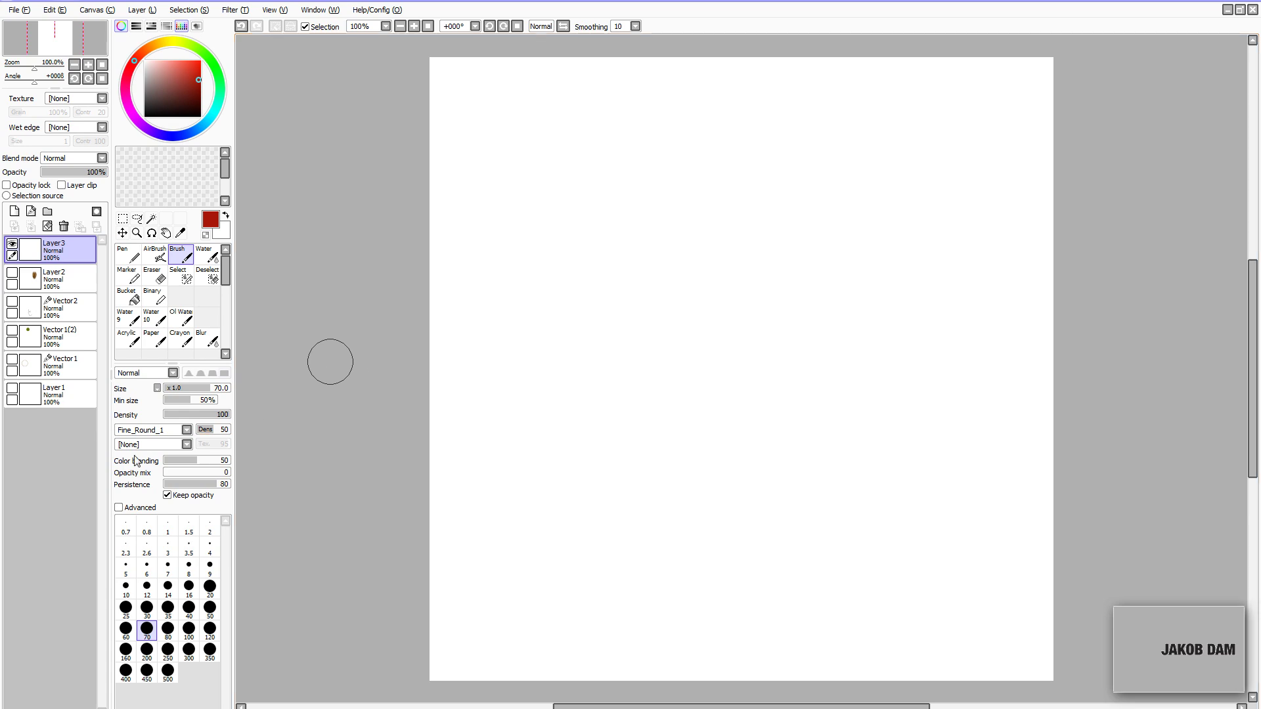
pyautogui.click(150, 431)
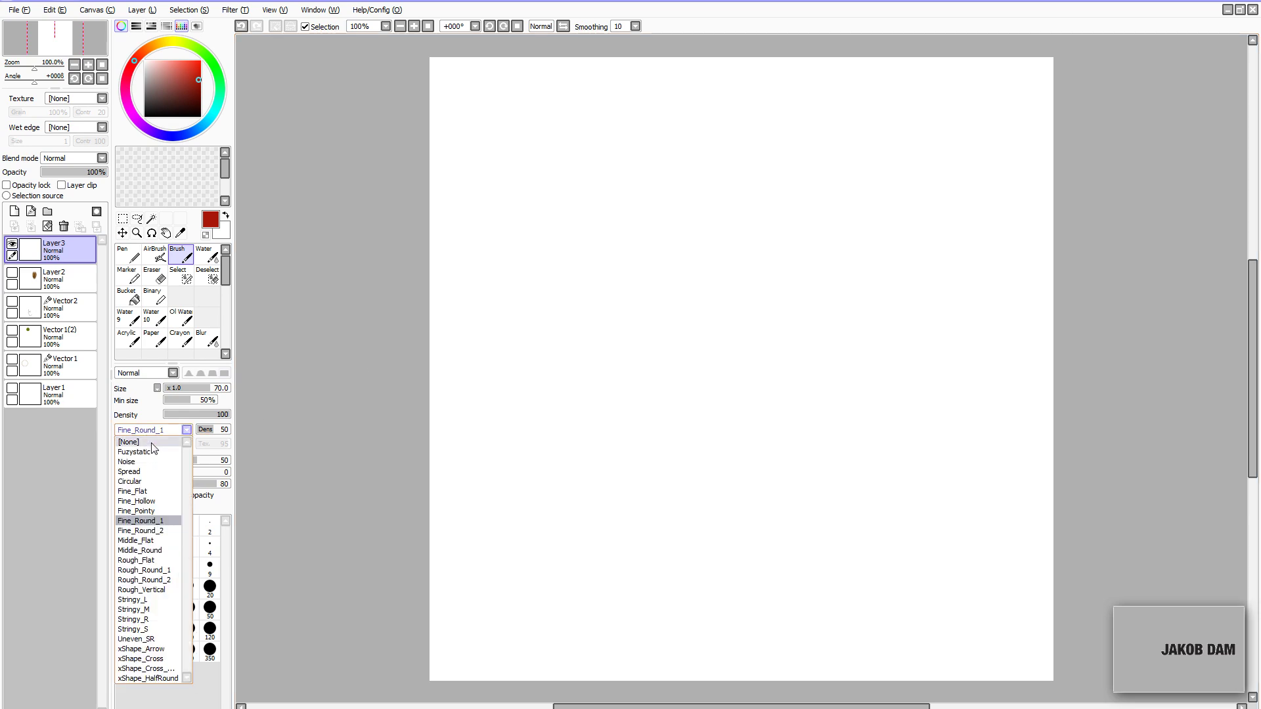
pyautogui.click(154, 442)
pyautogui.click(156, 431)
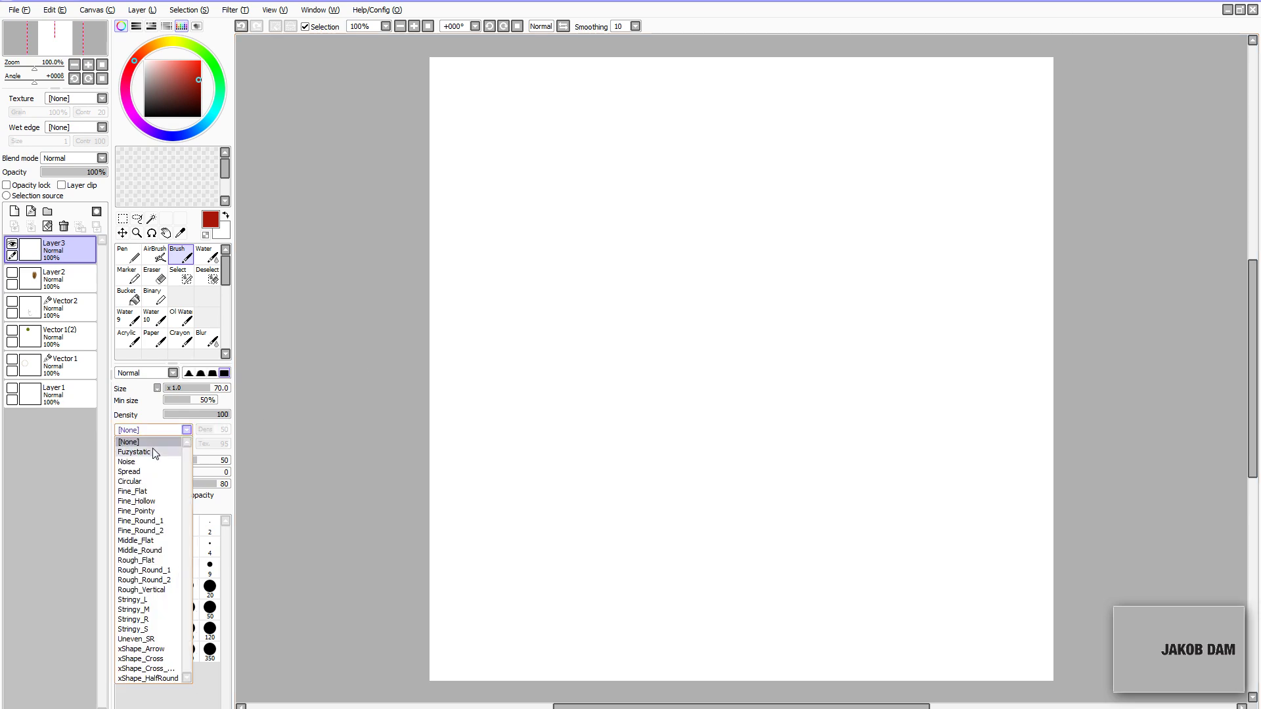
pyautogui.click(146, 570)
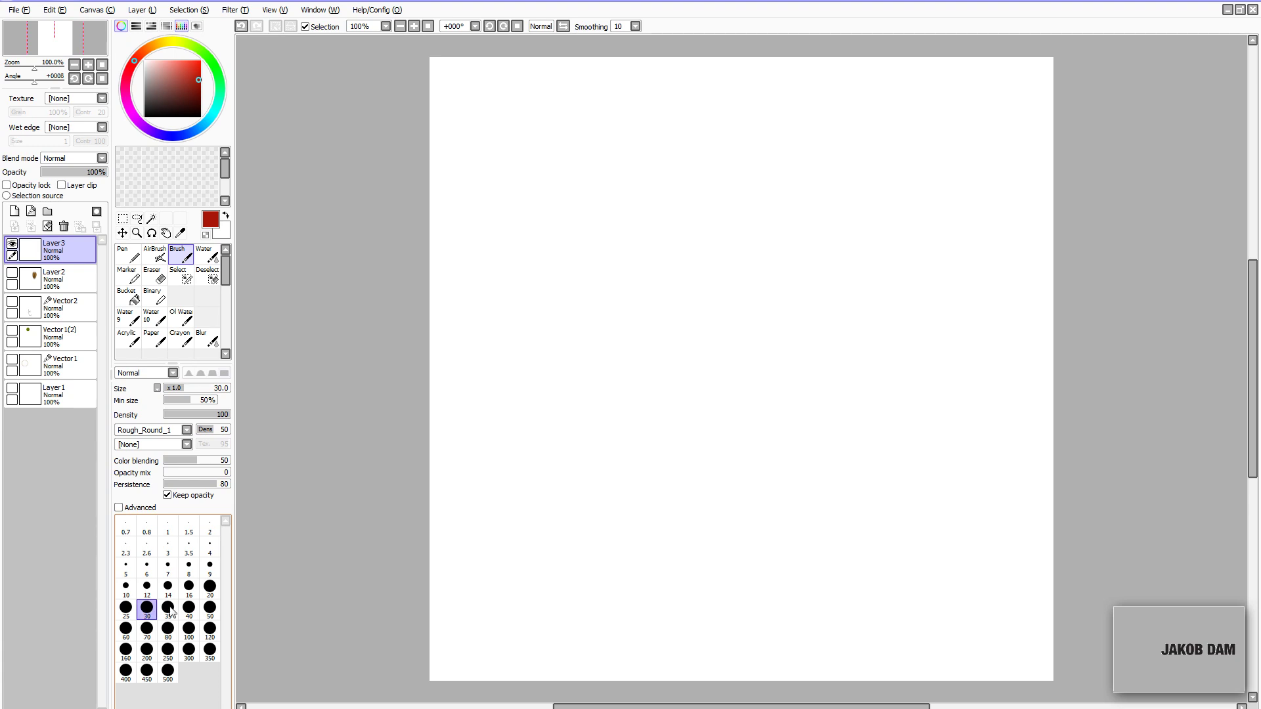
pyautogui.click(190, 589)
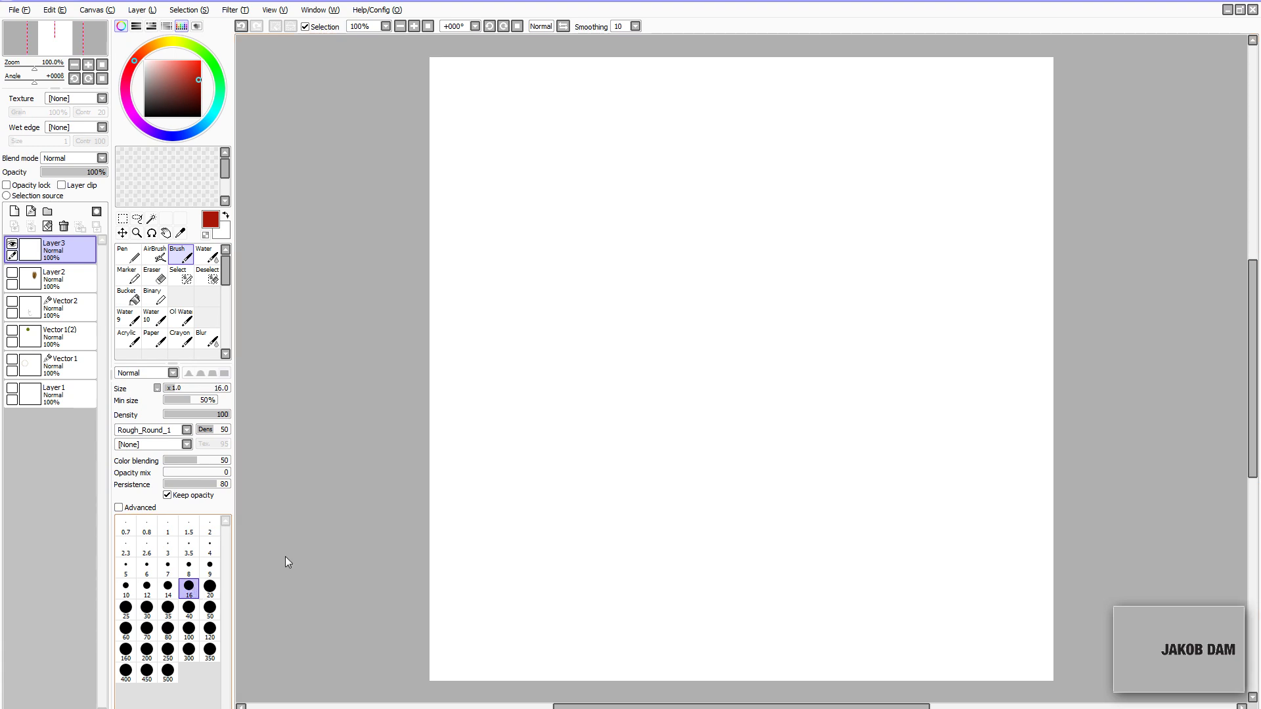
pyautogui.click(147, 608)
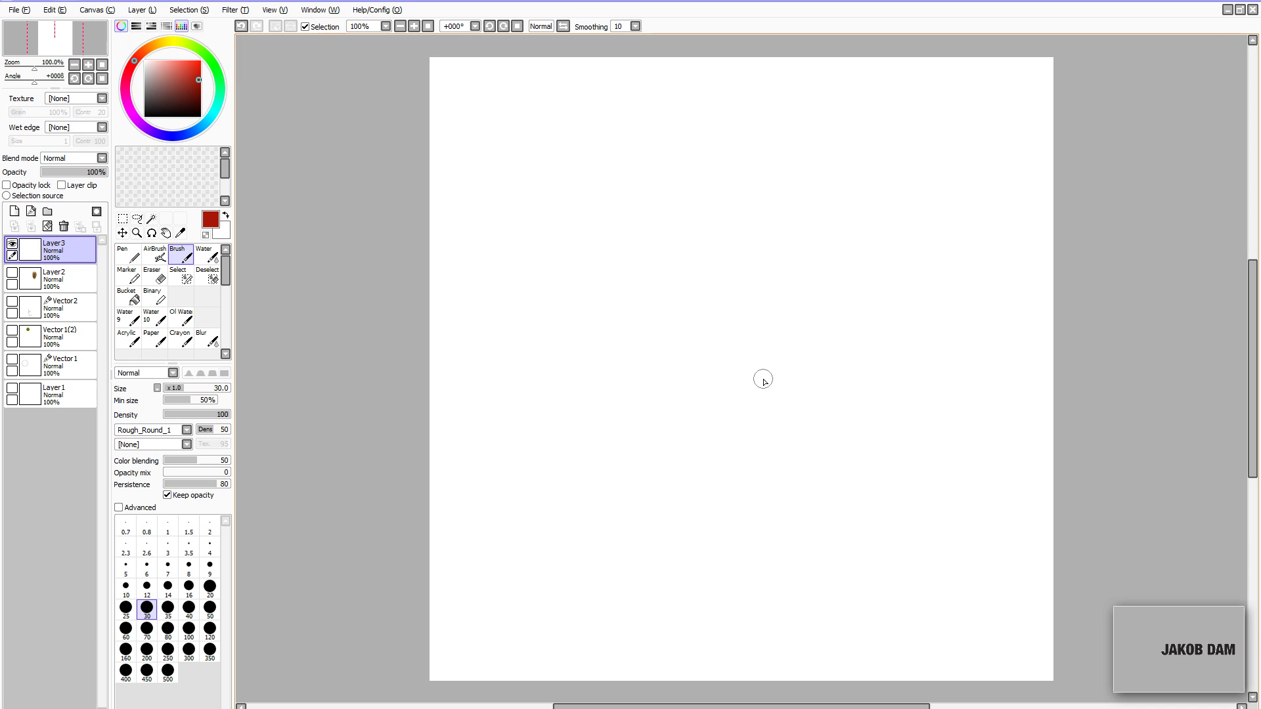
pyautogui.click(150, 45)
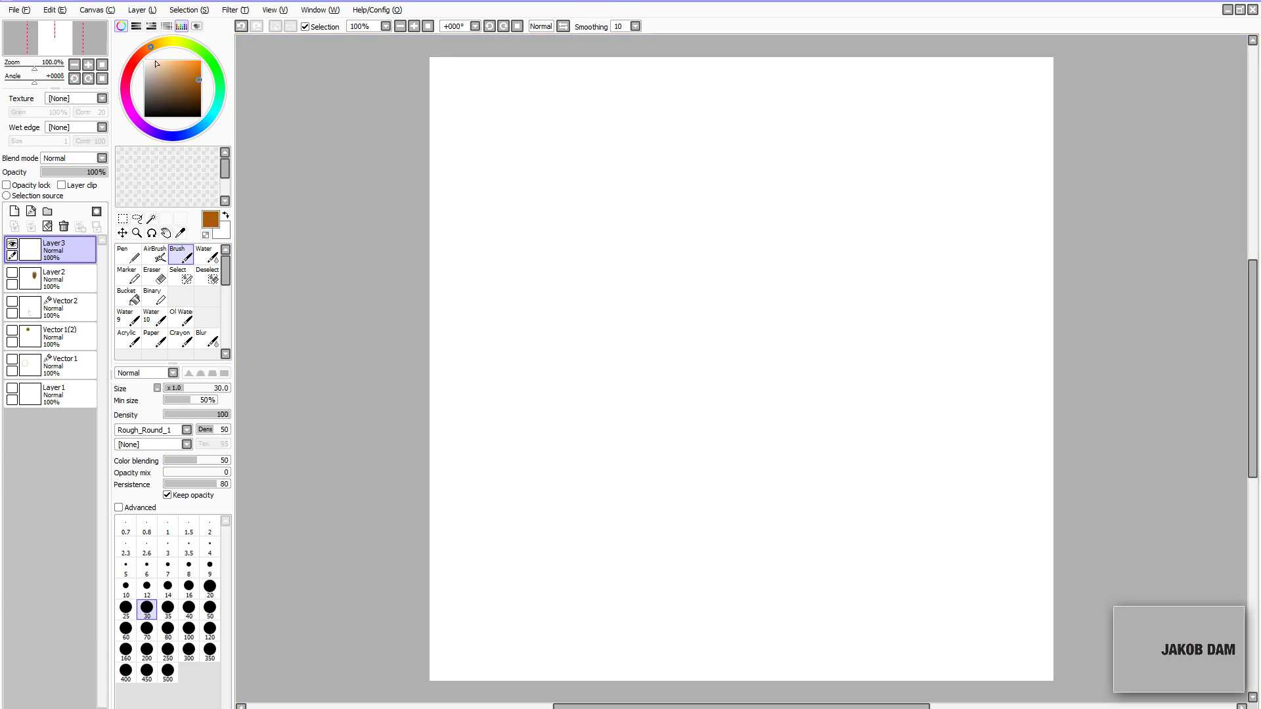
pyautogui.click(199, 93)
# - Paint several long curved hair-like test strokes in the middle of the canvas, and clear the layer
pyautogui.moveTo(657, 231); pyautogui.dragTo(650, 471)
pyautogui.moveTo(656, 234)
pyautogui.mouseDown()
pyautogui.moveTo(643, 377)
pyautogui.moveTo(665, 240)
pyautogui.moveTo(649, 382)
pyautogui.moveTo(674, 331)
pyautogui.moveTo(670, 236)
pyautogui.moveTo(661, 456)
pyautogui.moveTo(667, 235)
pyautogui.moveTo(682, 440)
pyautogui.mouseUp()
pyautogui.moveTo(676, 241); pyautogui.dragTo(708, 451)
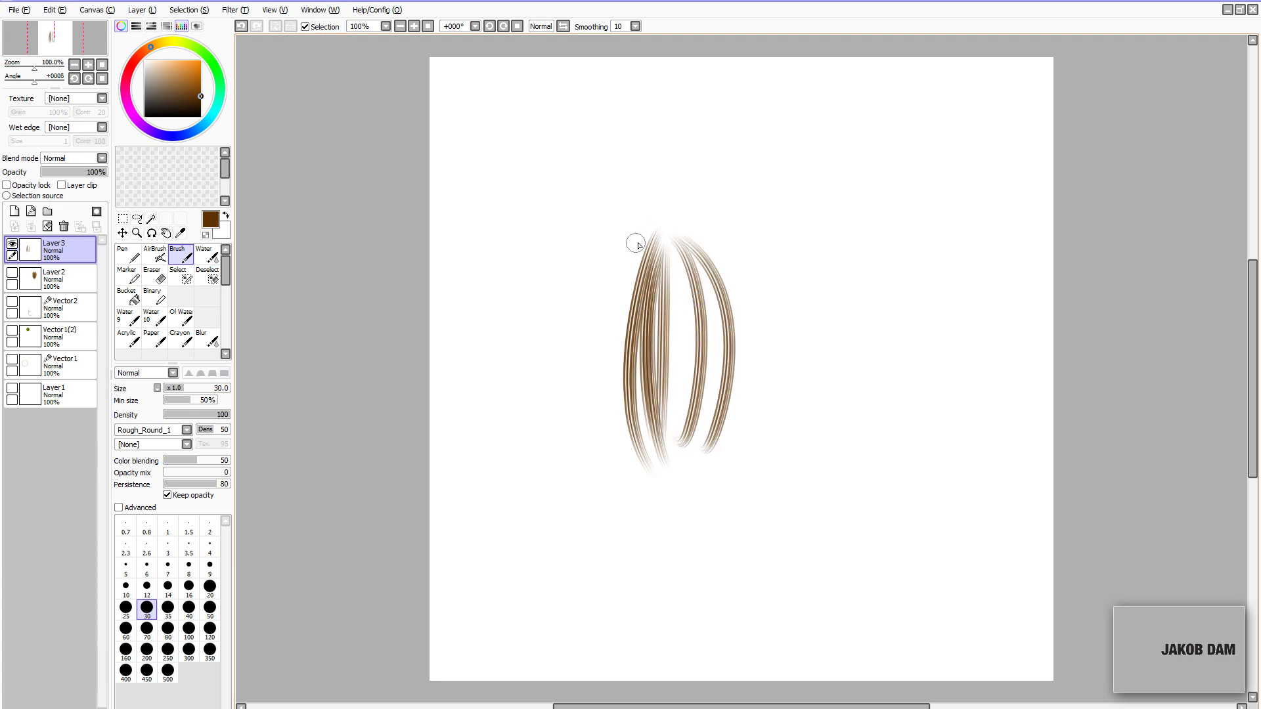
pyautogui.moveTo(641, 234)
pyautogui.mouseDown()
pyautogui.moveTo(617, 394)
pyautogui.moveTo(641, 467)
pyautogui.mouseUp()
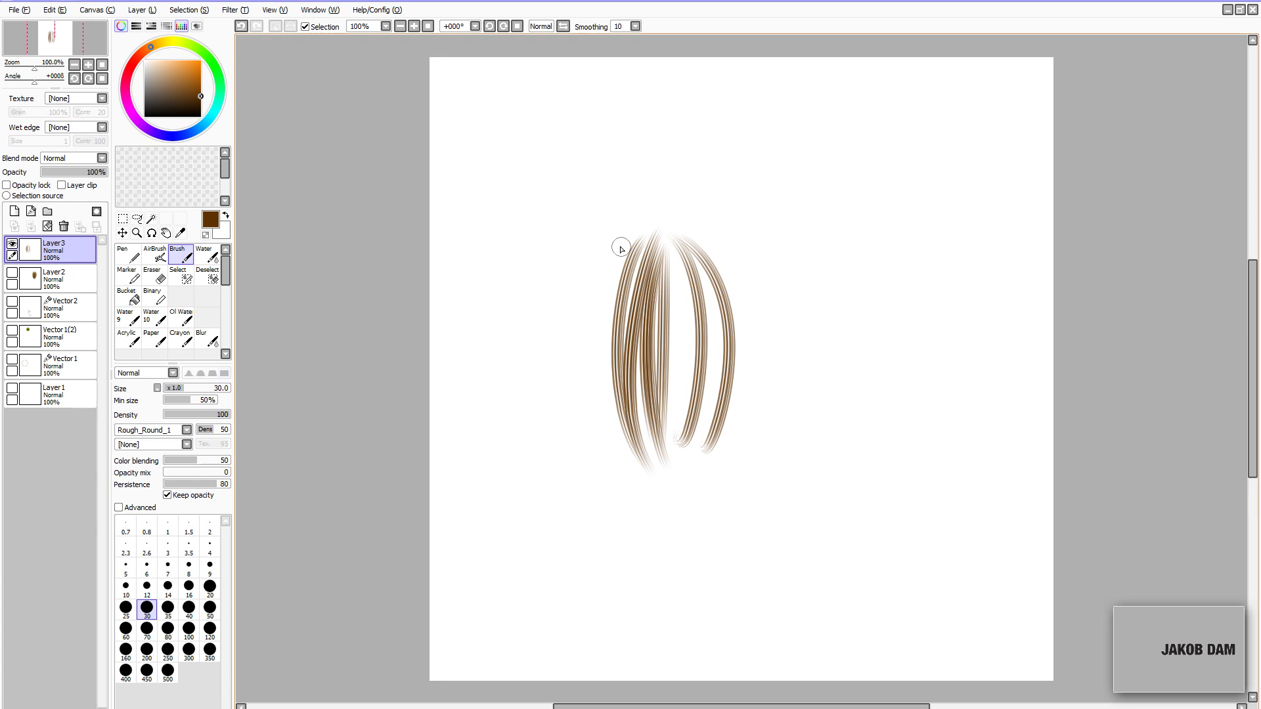
pyautogui.press('Delete')
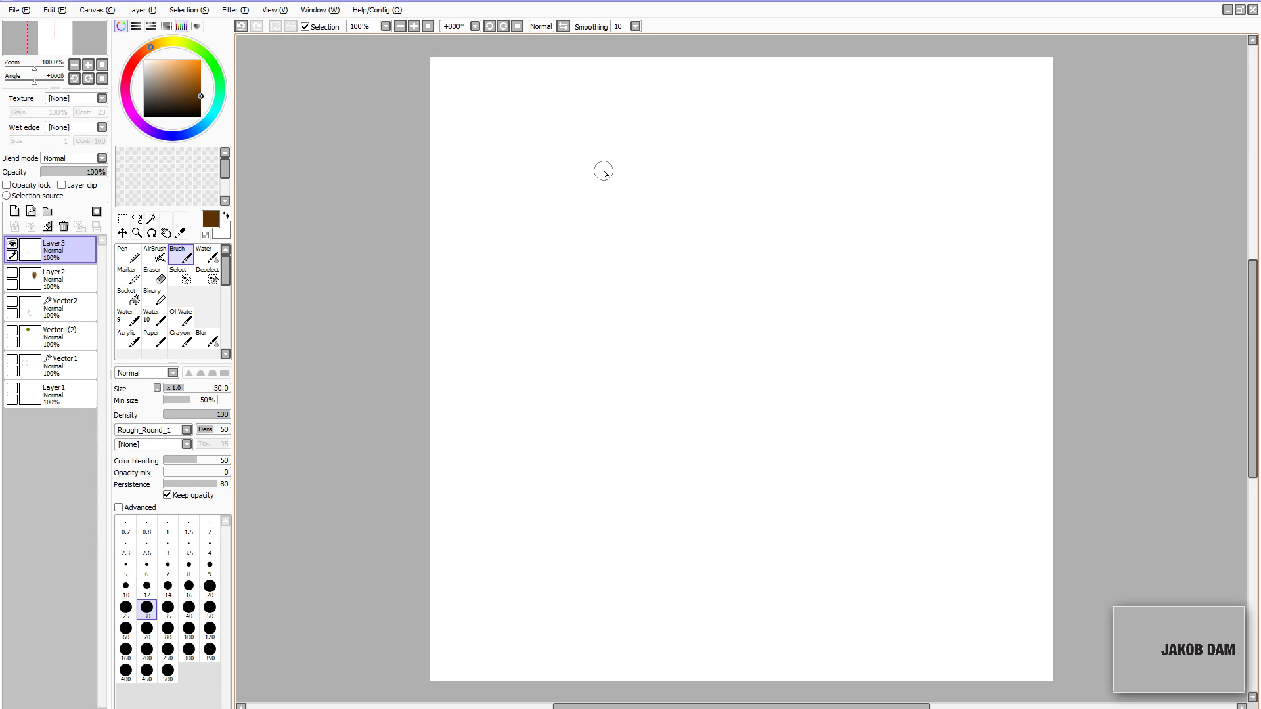
# - Sketch a head with the size 8 Pen: a round skull, a vertical centre line and a curved, pointed jaw below
pyautogui.press('n')
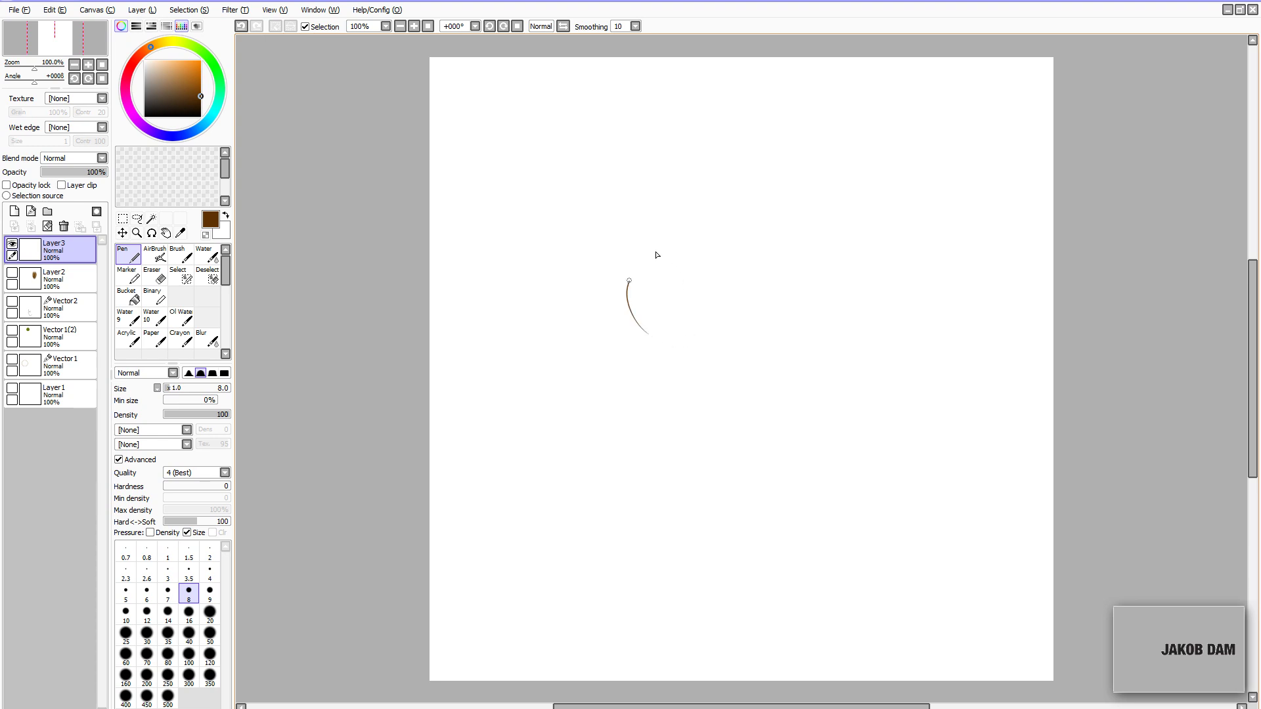
pyautogui.moveTo(630, 281)
pyautogui.mouseDown()
pyautogui.moveTo(612, 298)
pyautogui.moveTo(670, 418)
pyautogui.mouseUp()
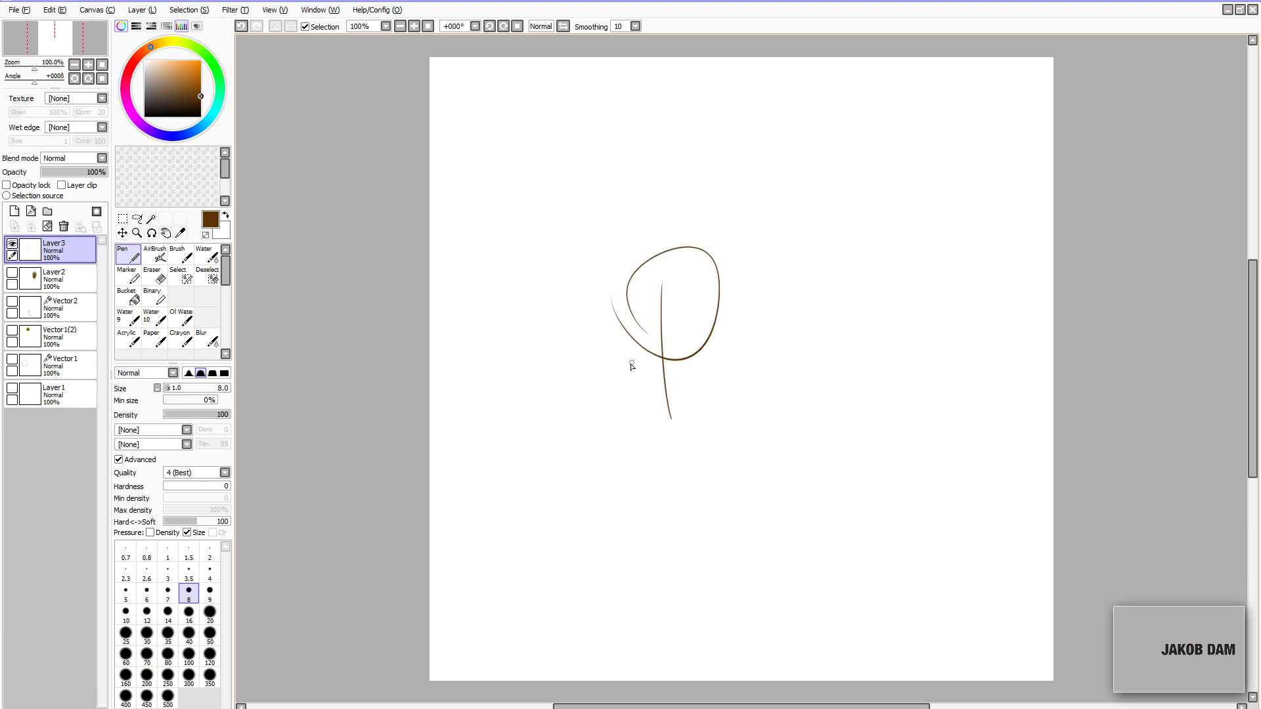
pyautogui.moveTo(631, 365); pyautogui.dragTo(673, 419)
pyautogui.moveTo(707, 367)
pyautogui.mouseDown()
pyautogui.moveTo(667, 418)
pyautogui.moveTo(700, 396)
pyautogui.moveTo(691, 407)
pyautogui.moveTo(715, 349)
pyautogui.moveTo(700, 408)
pyautogui.moveTo(678, 414)
pyautogui.moveTo(700, 405)
pyautogui.moveTo(719, 366)
pyautogui.mouseUp()
pyautogui.hotkey('ctrl', 'z')
pyautogui.moveTo(720, 355)
pyautogui.mouseDown()
pyautogui.moveTo(711, 387)
pyautogui.moveTo(670, 426)
pyautogui.mouseUp()
# - Erase the vertical centre line and the lower part of the skull circle with the size 20 Eraser
pyautogui.press('e')
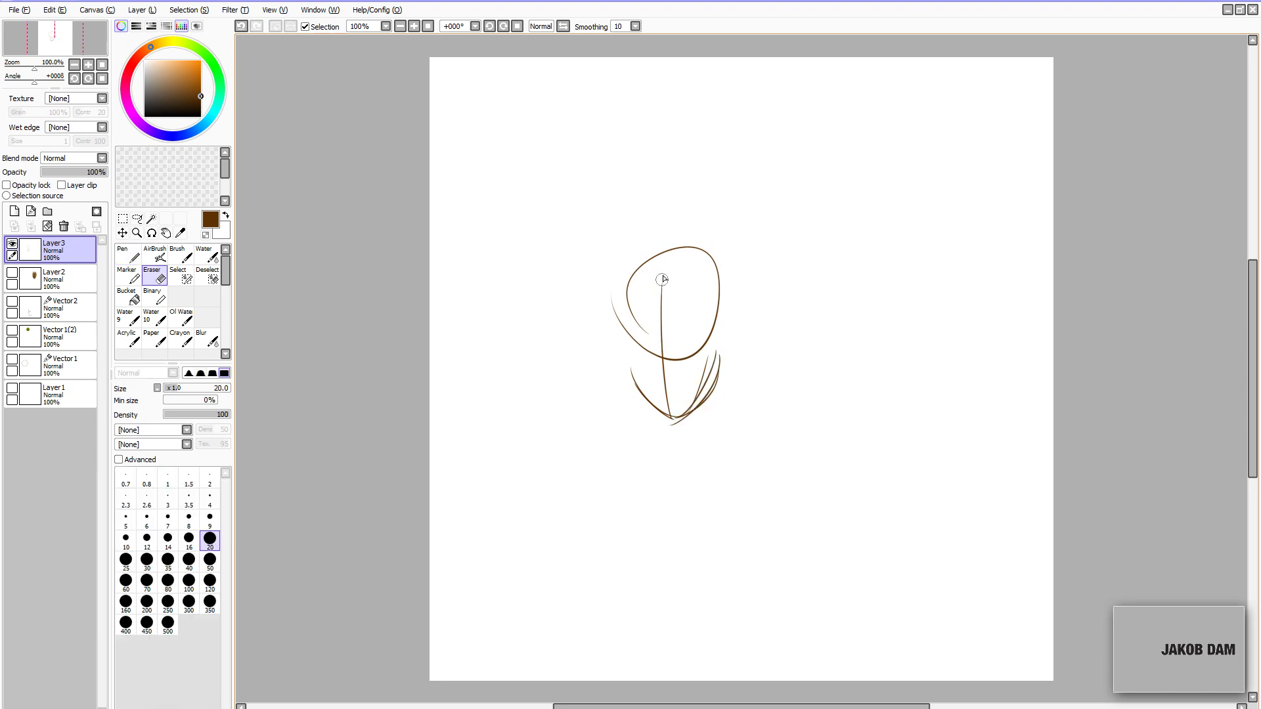
pyautogui.moveTo(661, 279); pyautogui.dragTo(668, 411)
pyautogui.moveTo(645, 297)
pyautogui.mouseDown()
pyautogui.moveTo(638, 340)
pyautogui.moveTo(682, 356)
pyautogui.moveTo(702, 330)
pyautogui.moveTo(708, 283)
pyautogui.moveTo(714, 325)
pyautogui.moveTo(690, 355)
pyautogui.mouseUp()
# - Draw long curved Pen hair outlines framing both sides of the face, redoing the outer right-hand stroke
pyautogui.press('n')
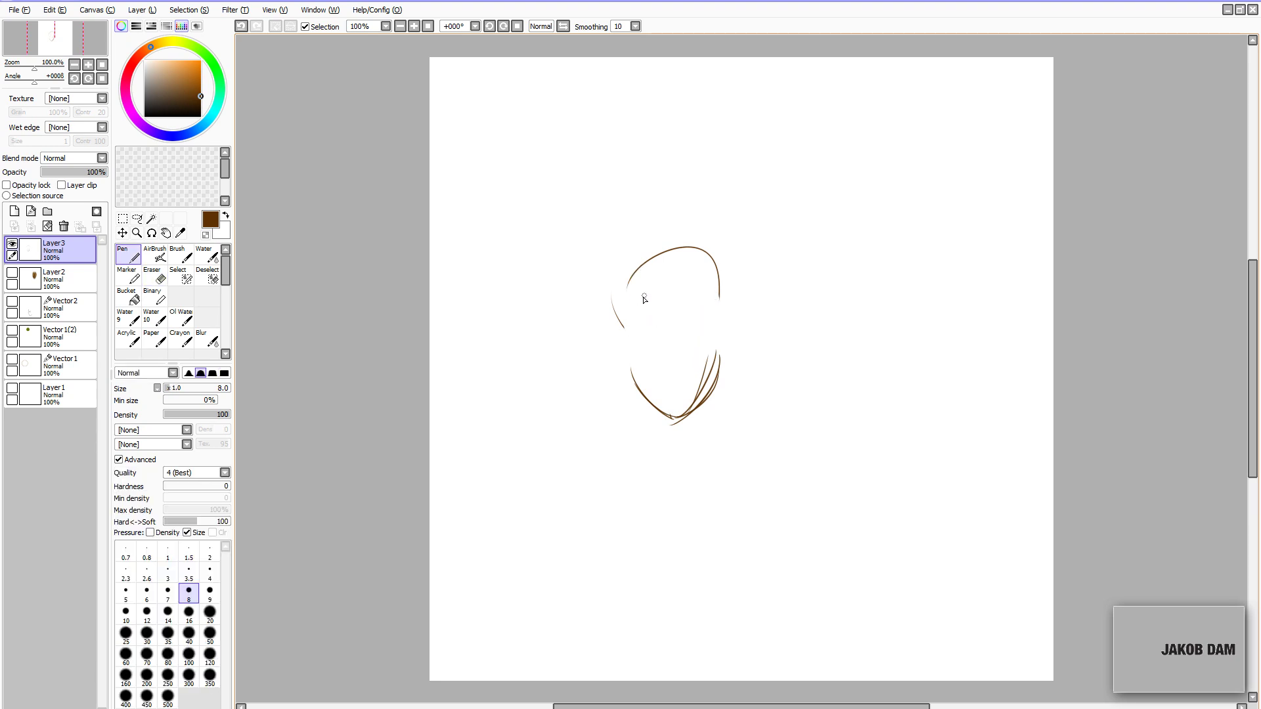
pyautogui.moveTo(649, 300); pyautogui.dragTo(618, 384)
pyautogui.moveTo(661, 303); pyautogui.dragTo(747, 452)
pyautogui.moveTo(660, 255); pyautogui.dragTo(756, 385)
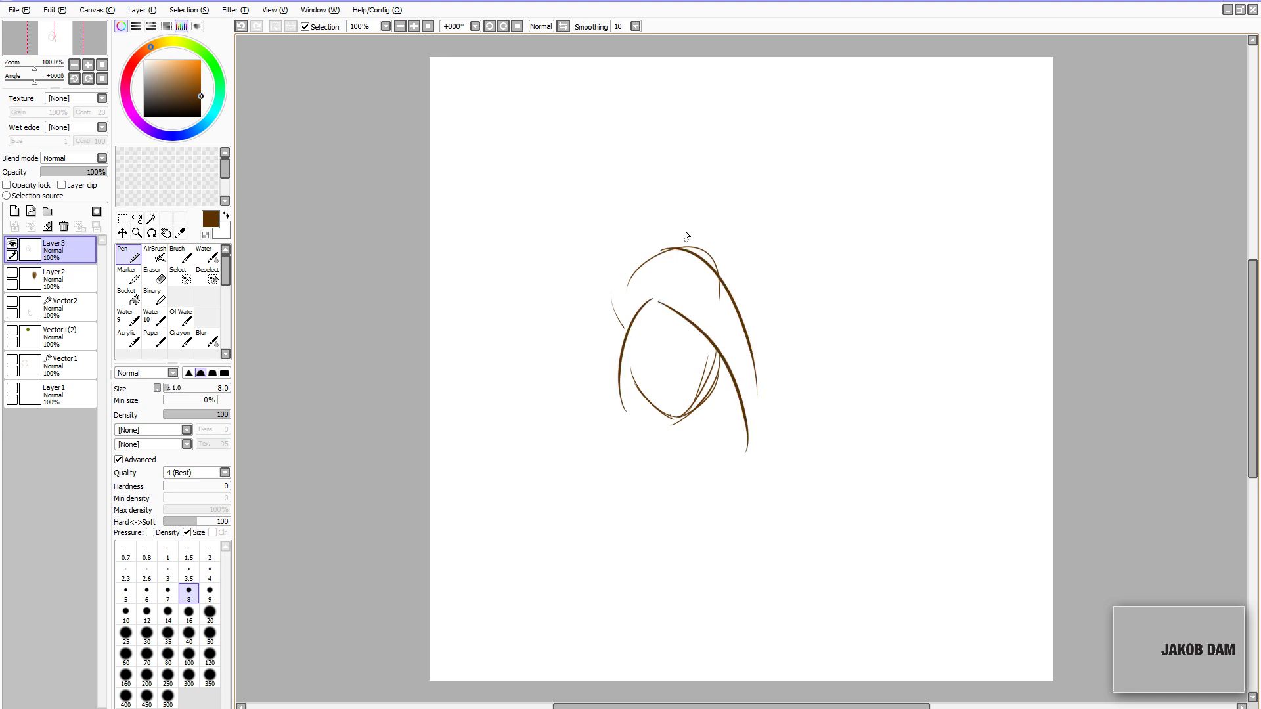
pyautogui.hotkey('ctrl', 'z')
pyautogui.moveTo(677, 259); pyautogui.dragTo(745, 435)
pyautogui.hotkey('ctrl', 'z')
pyautogui.moveTo(679, 261); pyautogui.dragTo(756, 427)
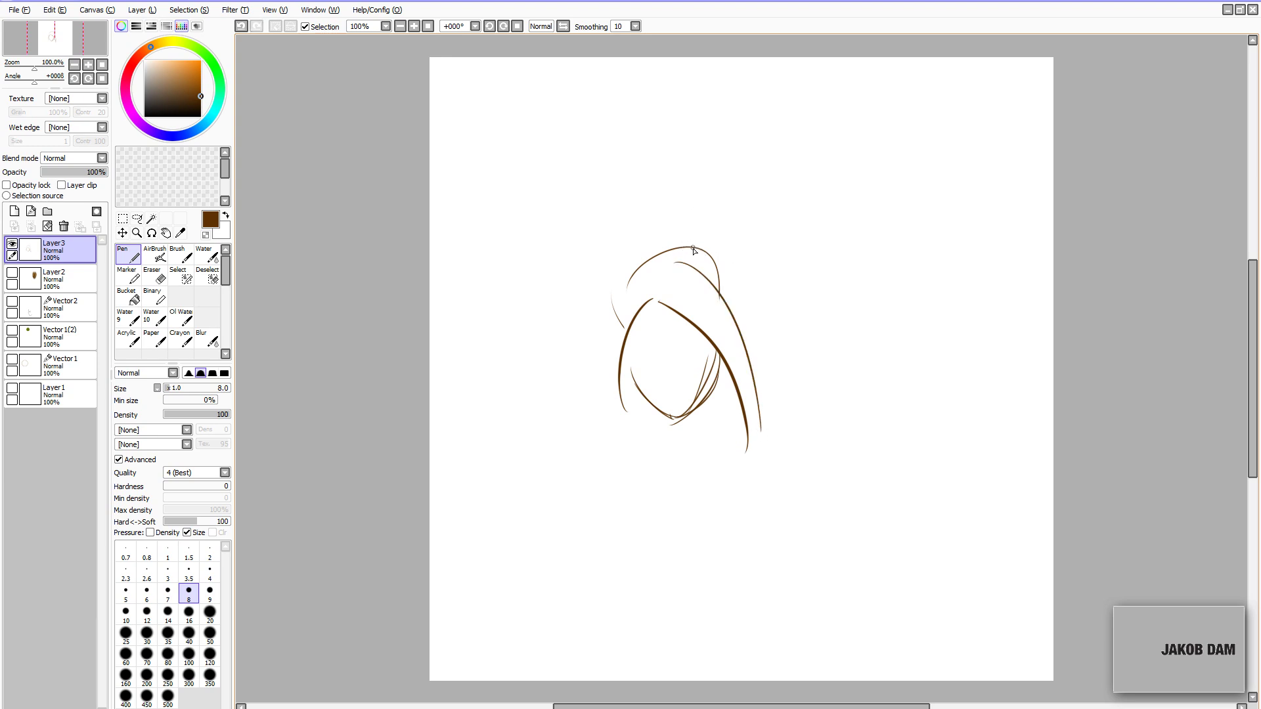
# - Add Pen strokes for the hair at the crown, along both sides of the head and across the forehead
pyautogui.moveTo(693, 249); pyautogui.dragTo(730, 344)
pyautogui.moveTo(641, 261); pyautogui.dragTo(636, 355)
pyautogui.moveTo(667, 291); pyautogui.dragTo(714, 341)
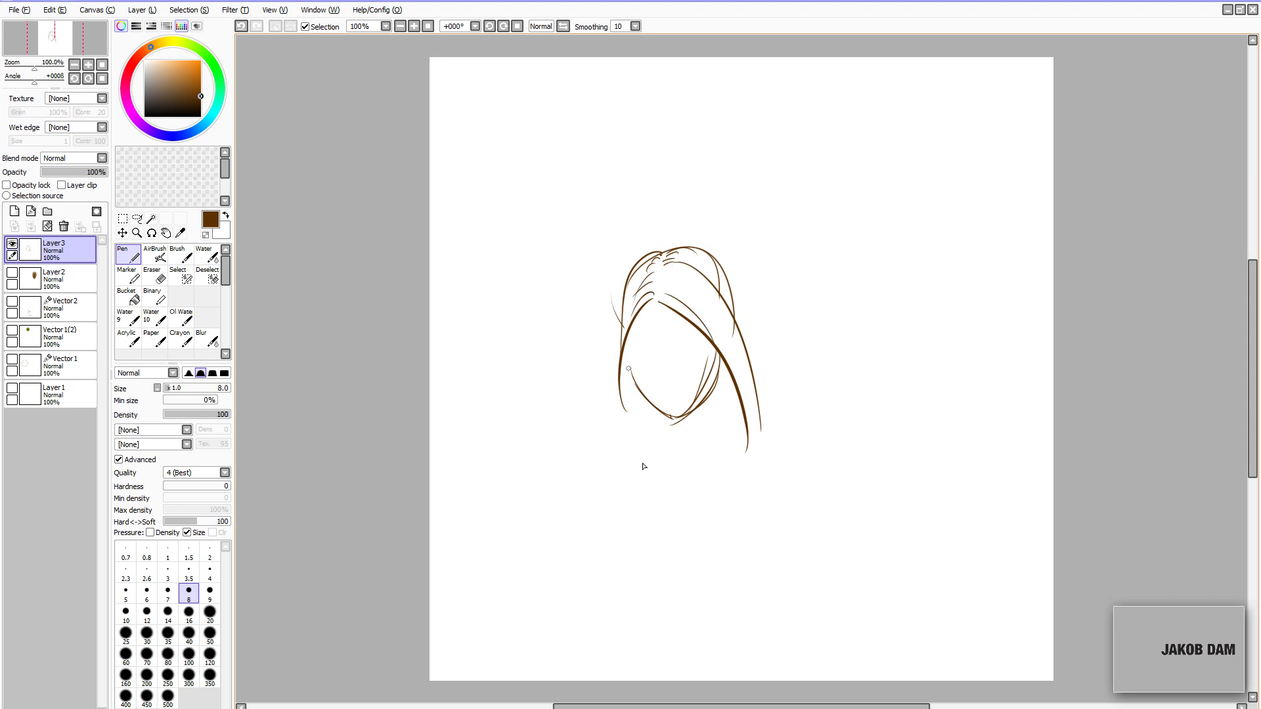
# - Add a new layer above the sketch and enlarge the Rough_Round_1 Brush to size 40
pyautogui.hotkey('ctrl', 'shift', 'n')
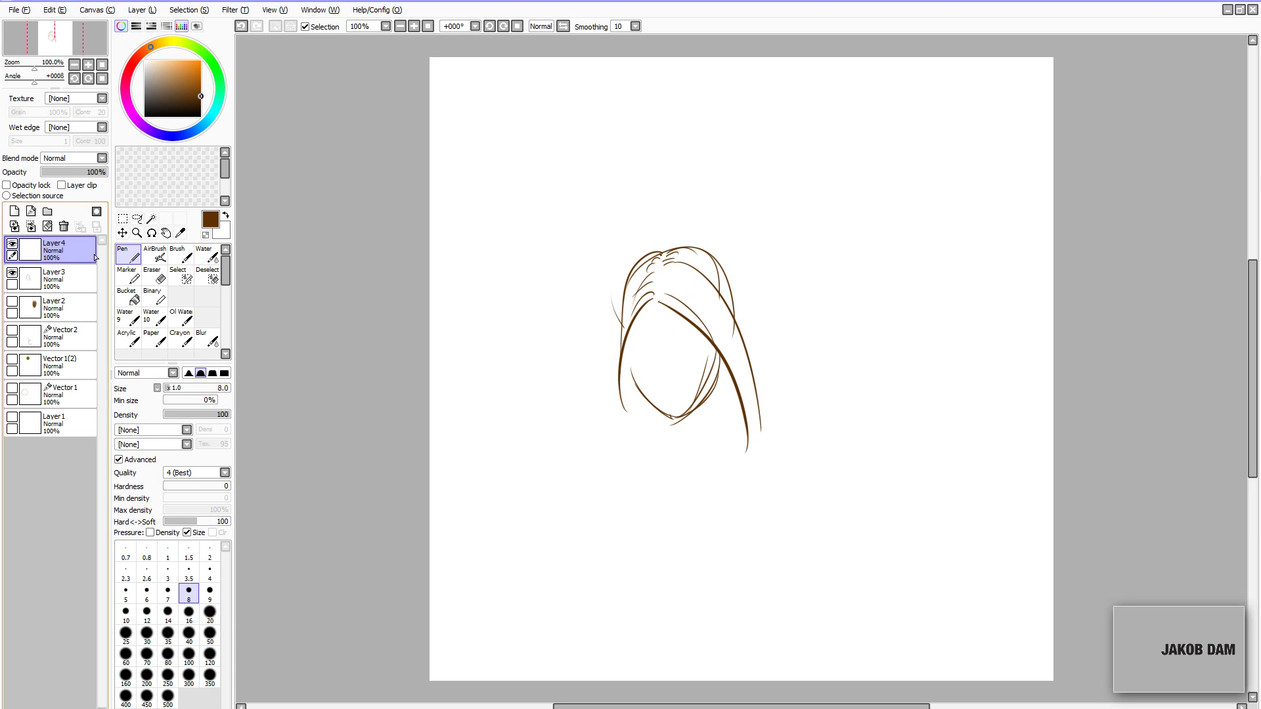
pyautogui.press('b')
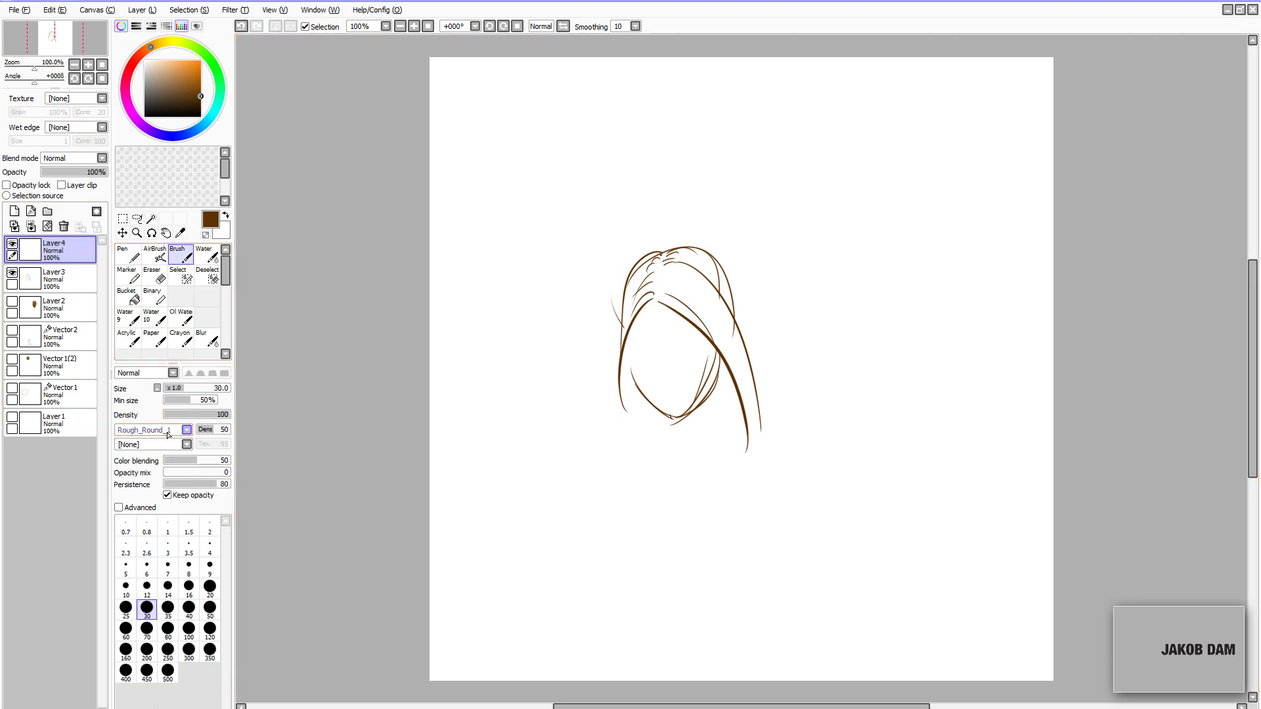
pyautogui.press(']')
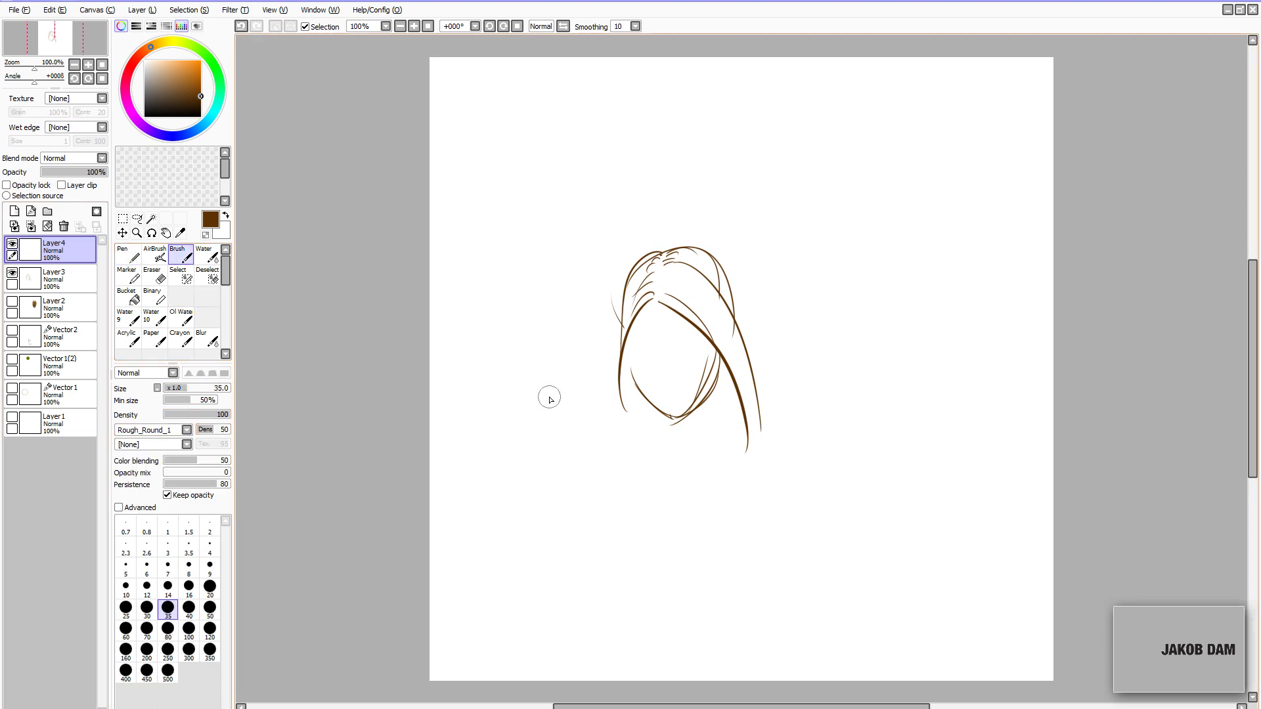
pyautogui.press(']')
# - Paint textured brown strands from the parting down the hair on the left side of the face
pyautogui.moveTo(651, 289); pyautogui.dragTo(613, 363)
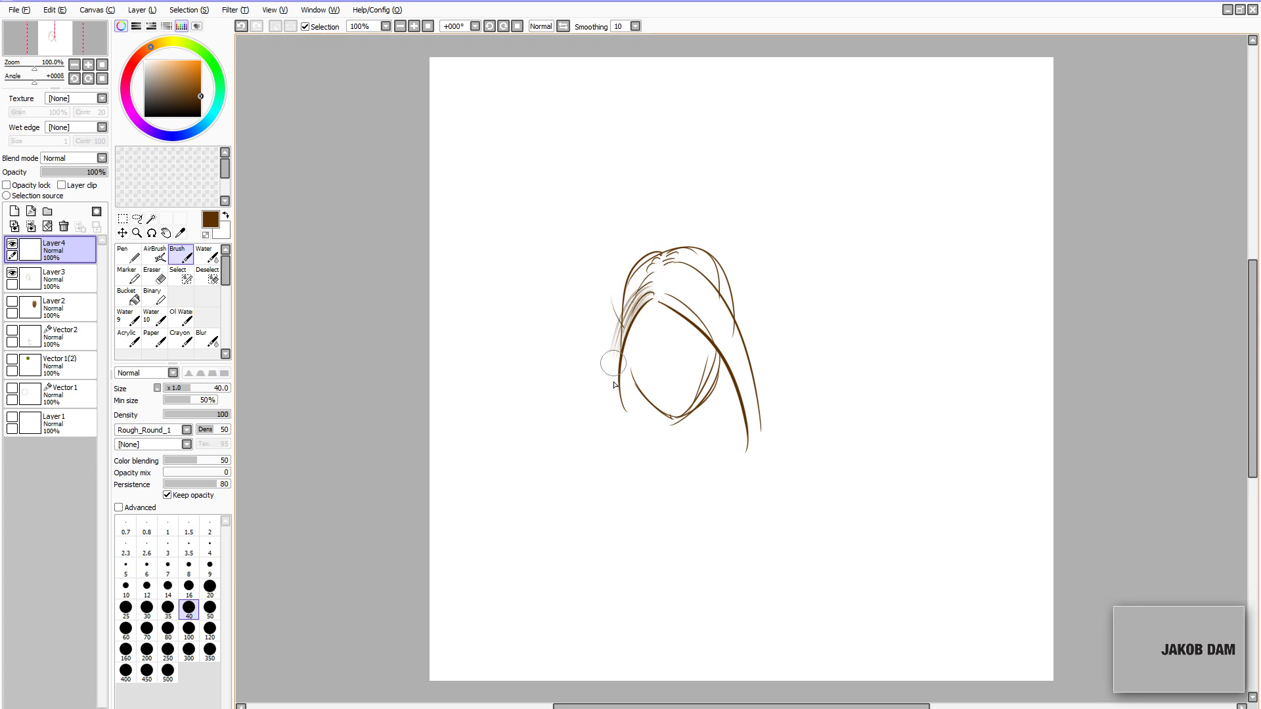
pyautogui.moveTo(651, 277)
pyautogui.mouseDown()
pyautogui.moveTo(624, 353)
pyautogui.moveTo(659, 261)
pyautogui.moveTo(632, 314)
pyautogui.mouseUp()
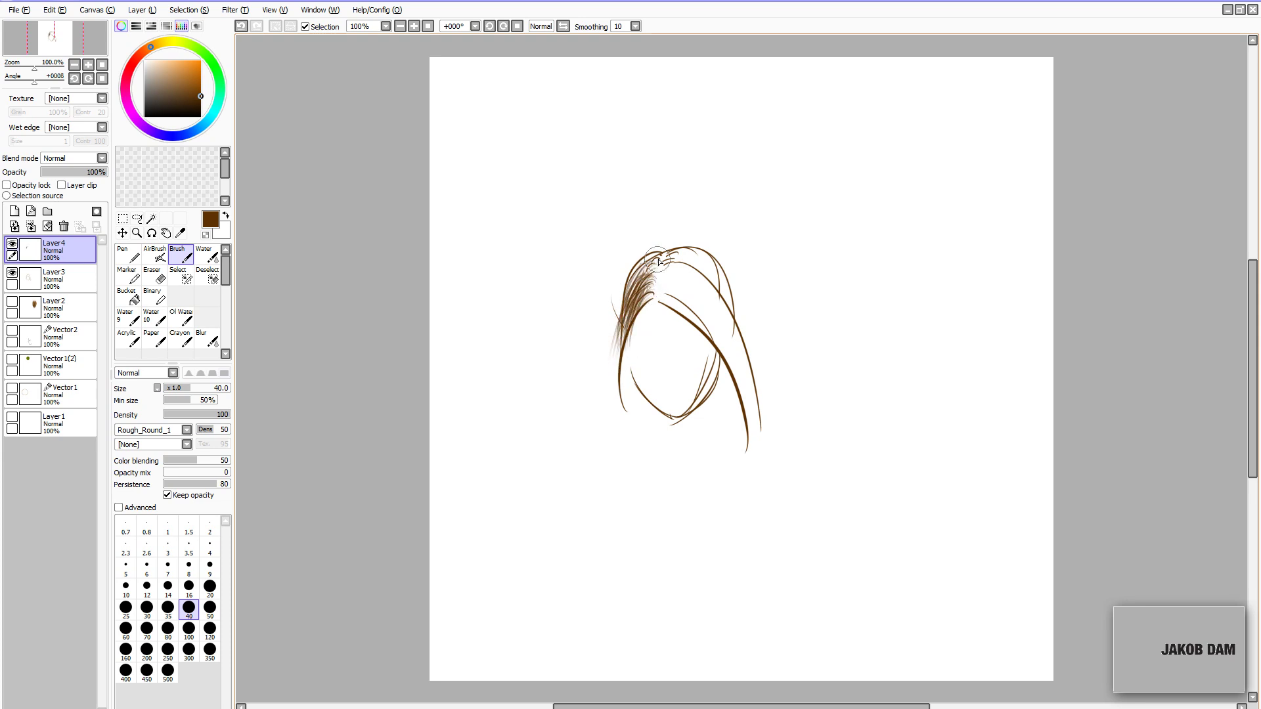
pyautogui.moveTo(660, 256); pyautogui.dragTo(619, 348)
pyautogui.moveTo(657, 286); pyautogui.dragTo(614, 345)
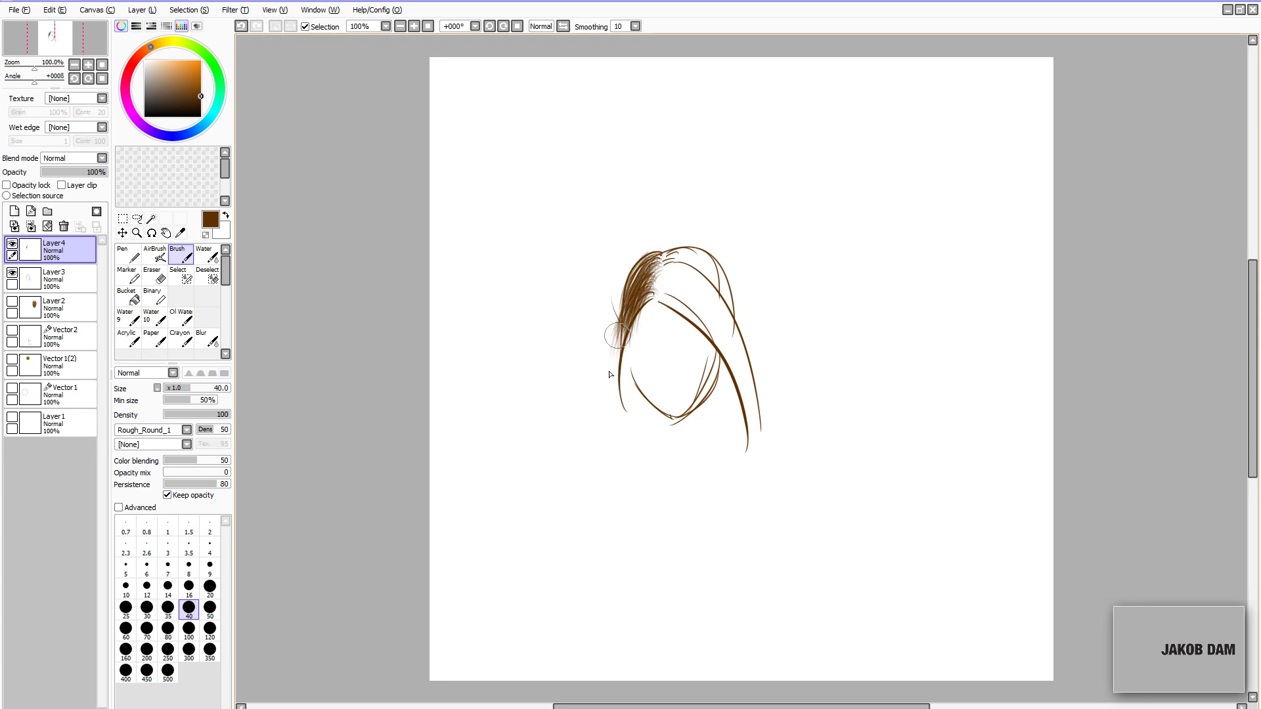
pyautogui.moveTo(642, 296); pyautogui.dragTo(621, 450)
# - Paint brown strands from the parting across the forehead and down the long hair on the right side
pyautogui.moveTo(663, 294); pyautogui.dragTo(721, 338)
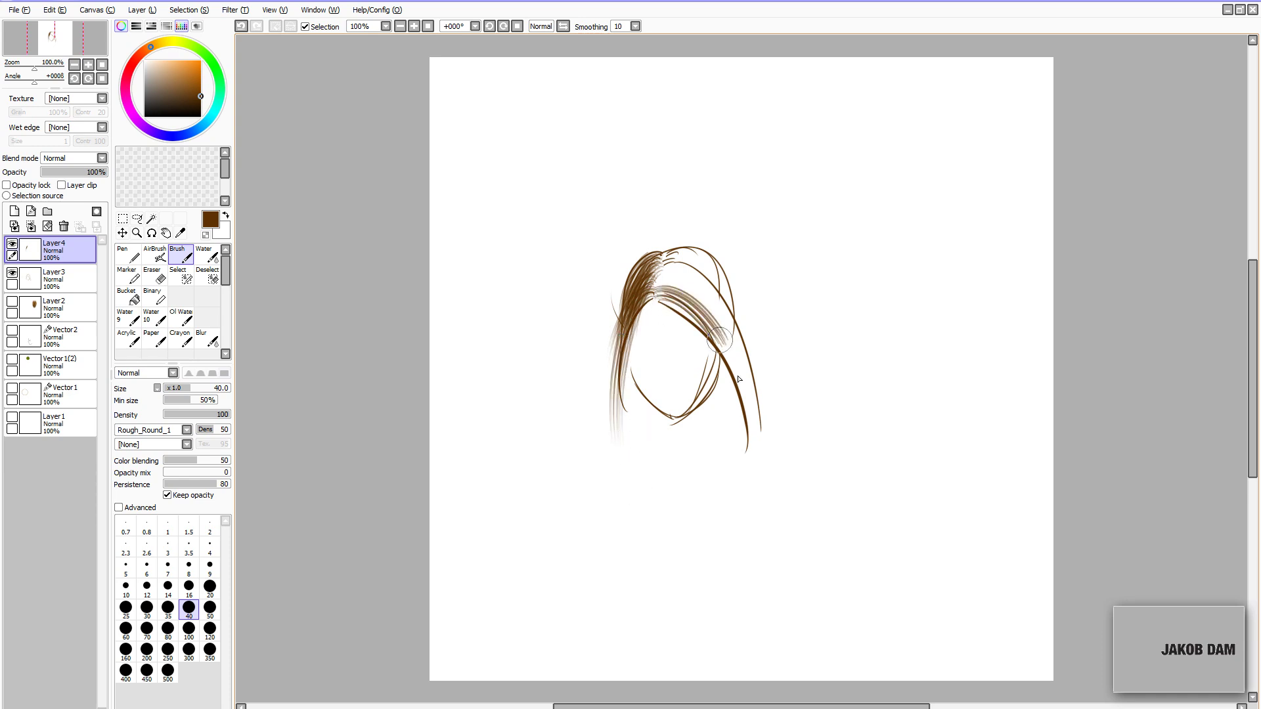
pyautogui.moveTo(663, 288)
pyautogui.mouseDown()
pyautogui.moveTo(730, 367)
pyautogui.moveTo(672, 284)
pyautogui.moveTo(706, 313)
pyautogui.moveTo(666, 276)
pyautogui.moveTo(739, 387)
pyautogui.moveTo(672, 275)
pyautogui.moveTo(716, 300)
pyautogui.moveTo(736, 381)
pyautogui.mouseUp()
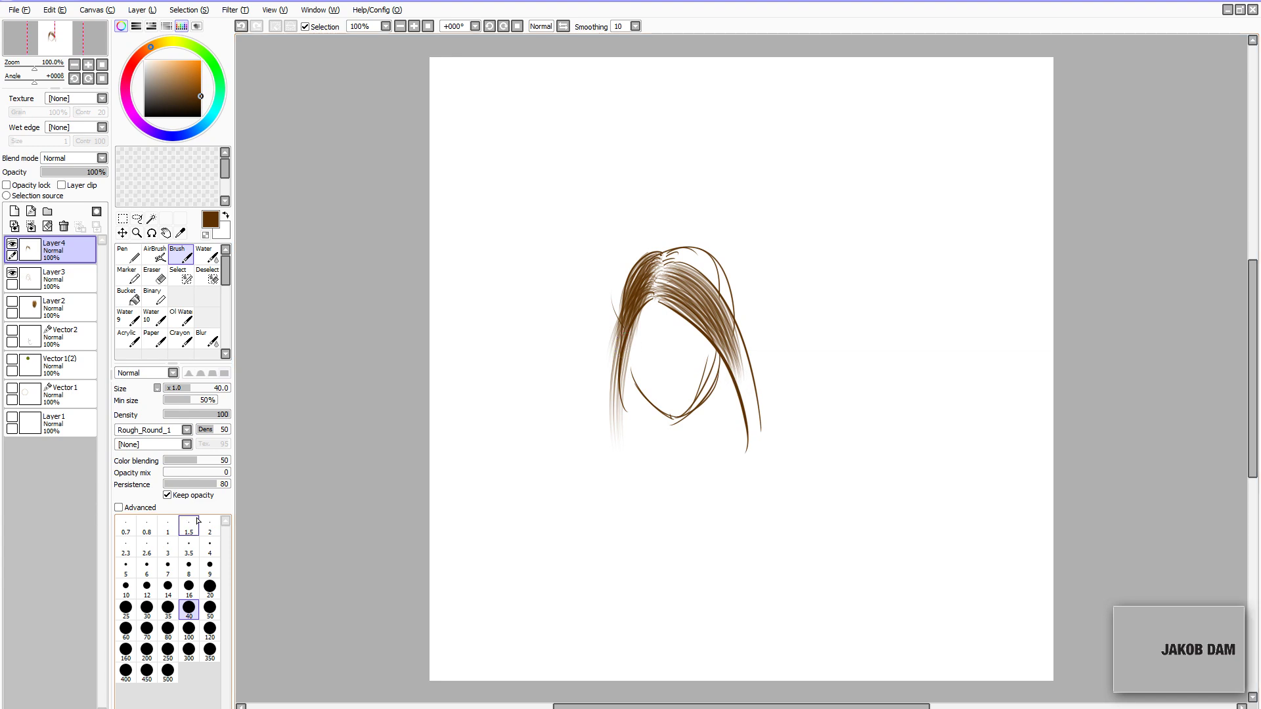
pyautogui.moveTo(665, 263)
pyautogui.mouseDown()
pyautogui.moveTo(709, 291)
pyautogui.moveTo(732, 330)
pyautogui.moveTo(737, 381)
pyautogui.mouseUp()
pyautogui.moveTo(714, 310); pyautogui.dragTo(762, 453)
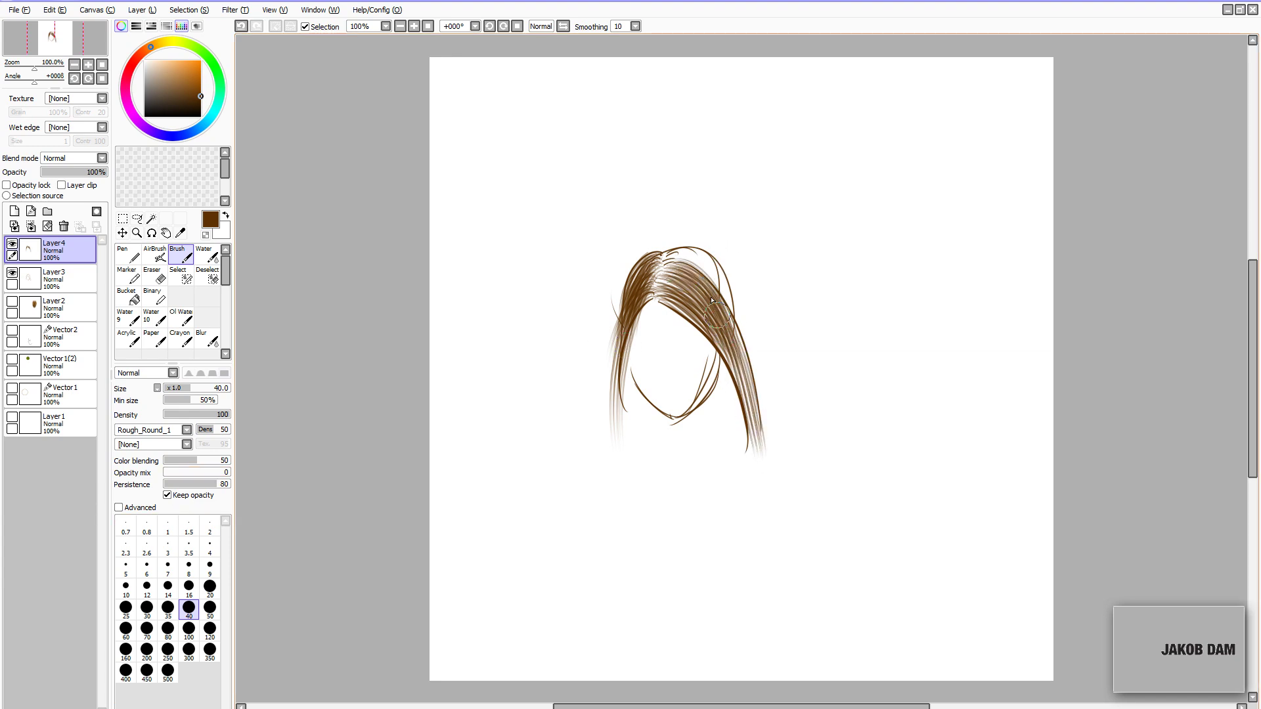
# - Fill the crown and right-hand hair with denser brown strands, redoing the first crown stroke, and thicken the hair around the parting
pyautogui.moveTo(664, 254); pyautogui.dragTo(725, 311)
pyautogui.hotkey('ctrl', 'z')
pyautogui.moveTo(665, 254)
pyautogui.mouseDown()
pyautogui.moveTo(725, 287)
pyautogui.moveTo(716, 296)
pyautogui.moveTo(683, 263)
pyautogui.moveTo(726, 345)
pyautogui.moveTo(718, 282)
pyautogui.moveTo(713, 310)
pyautogui.moveTo(673, 261)
pyautogui.moveTo(715, 297)
pyautogui.moveTo(662, 263)
pyautogui.moveTo(699, 287)
pyautogui.moveTo(669, 276)
pyautogui.moveTo(716, 327)
pyautogui.mouseUp()
pyautogui.moveTo(659, 283)
pyautogui.mouseDown()
pyautogui.moveTo(721, 337)
pyautogui.moveTo(666, 303)
pyautogui.moveTo(743, 381)
pyautogui.mouseUp()
pyautogui.moveTo(700, 301); pyautogui.dragTo(746, 398)
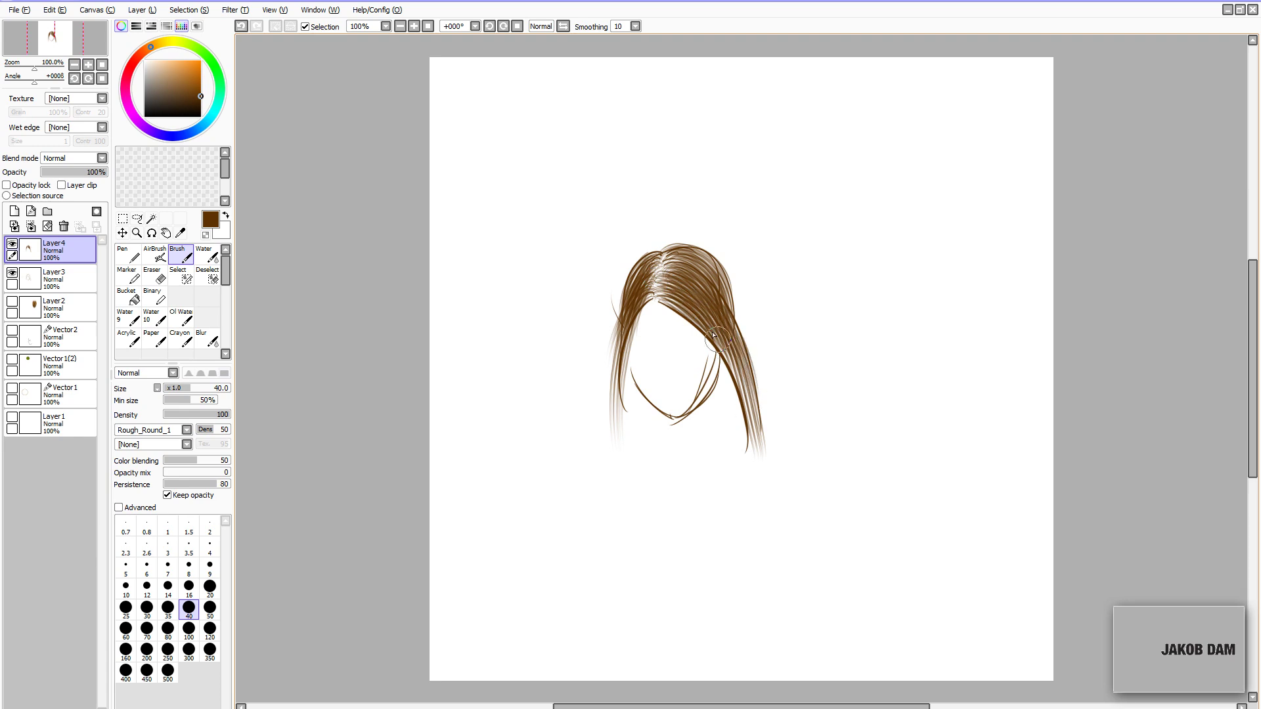
pyautogui.moveTo(708, 332); pyautogui.dragTo(741, 460)
pyautogui.moveTo(655, 291)
pyautogui.mouseDown()
pyautogui.moveTo(657, 260)
pyautogui.moveTo(620, 348)
pyautogui.mouseUp()
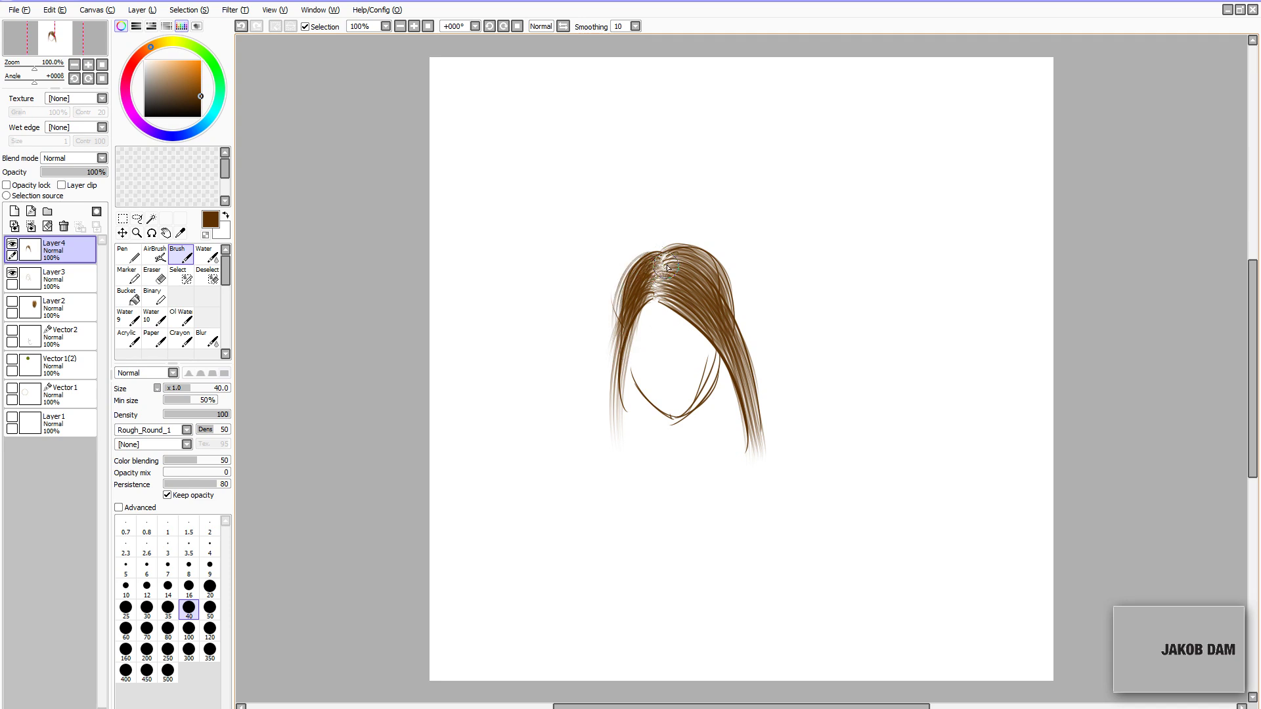
pyautogui.moveTo(658, 286); pyautogui.dragTo(682, 300)
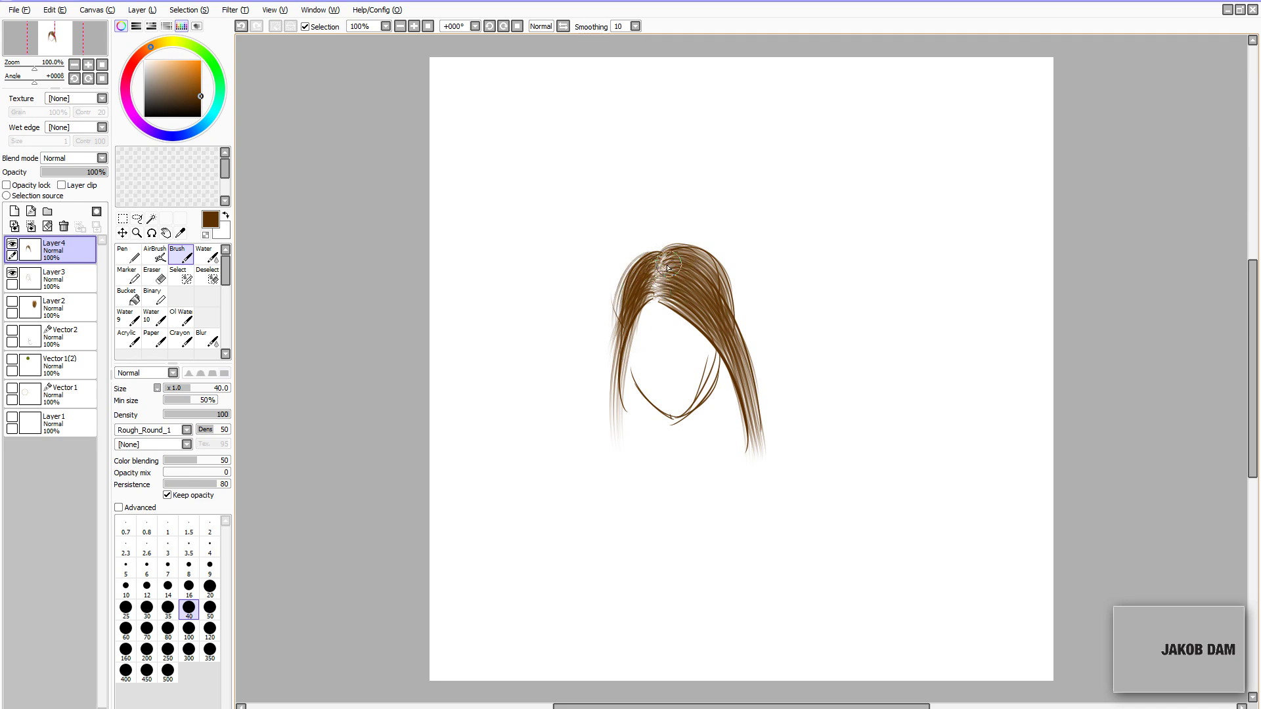
# - Reduce the Water brush to size 35 and blend the hair strands on both sides of the parting, undoing the first blending attempts
pyautogui.press('c')
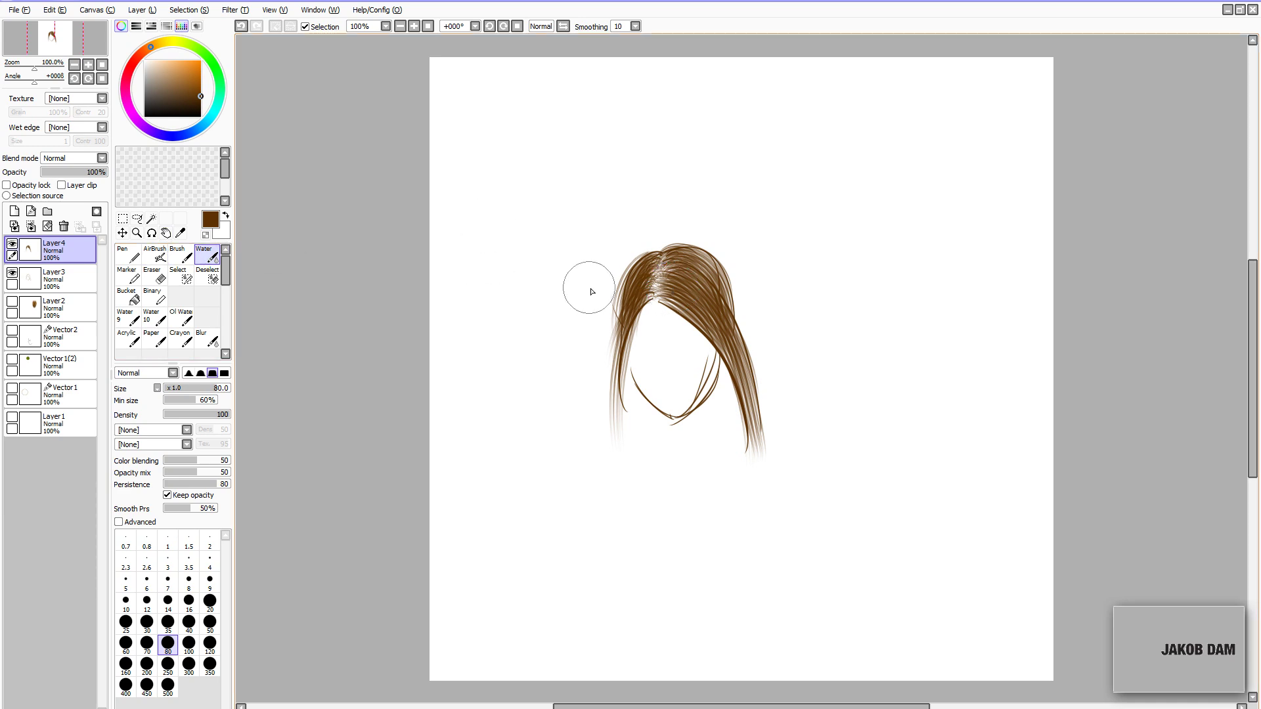
pyautogui.press('[')
pyautogui.press('[')
pyautogui.press('[')
pyautogui.press('[')
pyautogui.press('[')
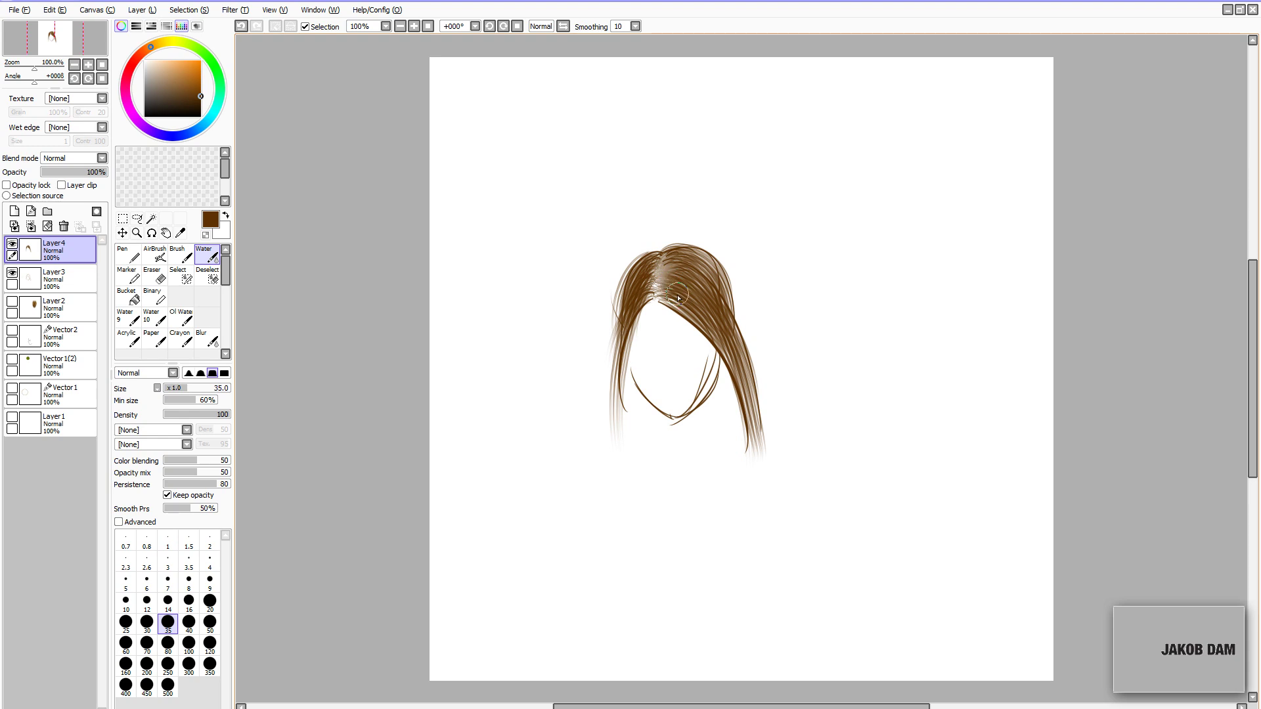
pyautogui.hotkey('ctrl', 'z')
pyautogui.moveTo(661, 285); pyautogui.dragTo(716, 365)
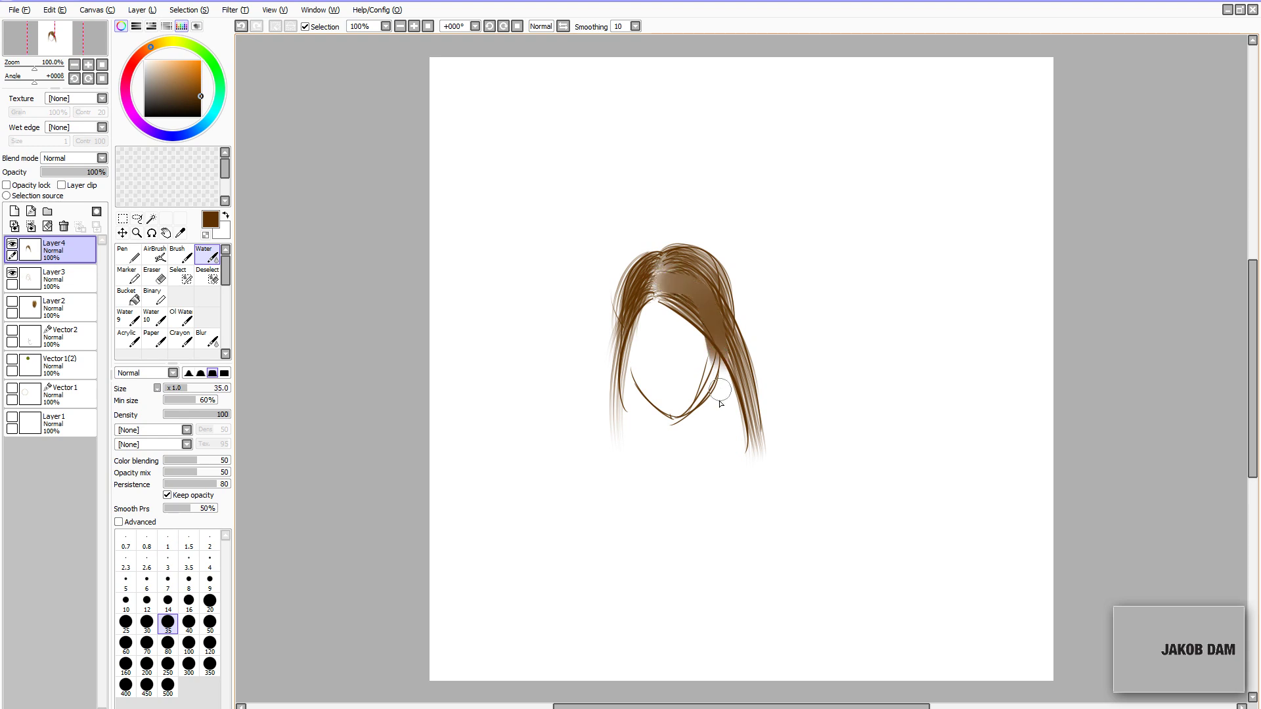
pyautogui.hotkey('ctrl', 'z')
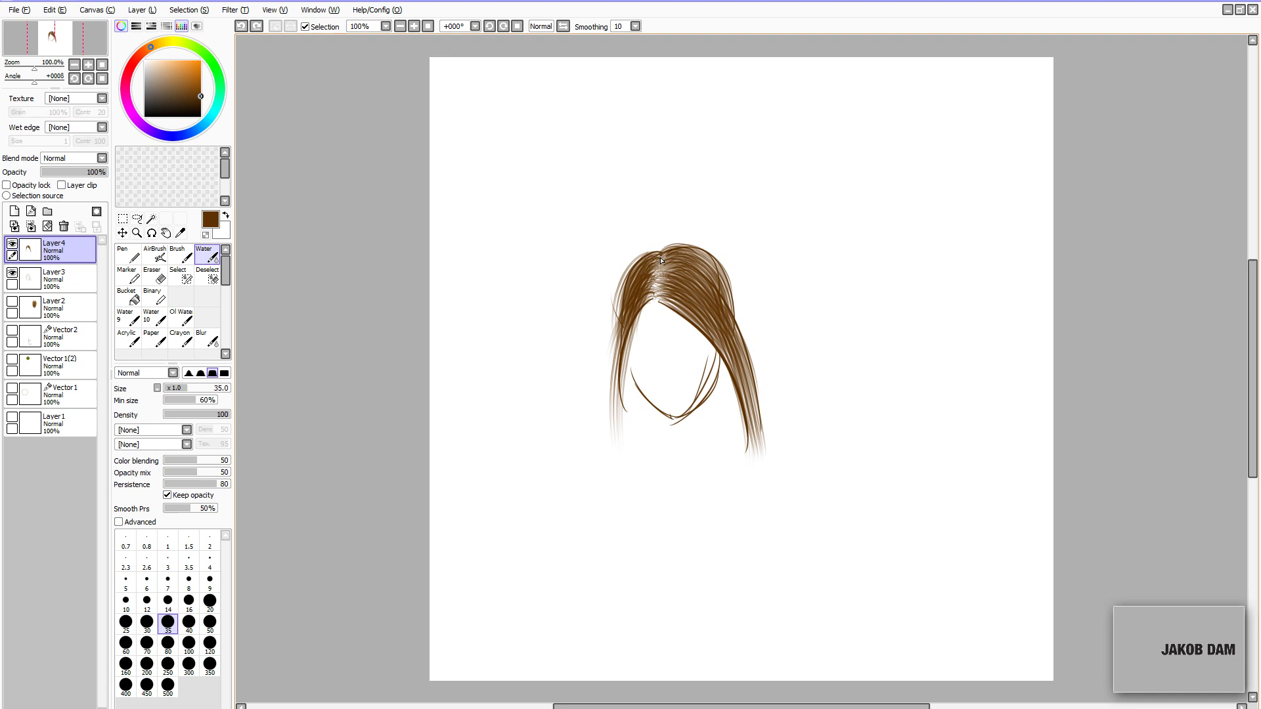
pyautogui.moveTo(659, 288)
pyautogui.mouseDown()
pyautogui.moveTo(676, 311)
pyautogui.moveTo(650, 291)
pyautogui.moveTo(640, 298)
pyautogui.moveTo(652, 263)
pyautogui.moveTo(628, 341)
pyautogui.mouseUp()
pyautogui.moveTo(684, 296); pyautogui.dragTo(740, 386)
pyautogui.moveTo(728, 324); pyautogui.dragTo(758, 433)
pyautogui.moveTo(710, 329); pyautogui.dragTo(742, 408)
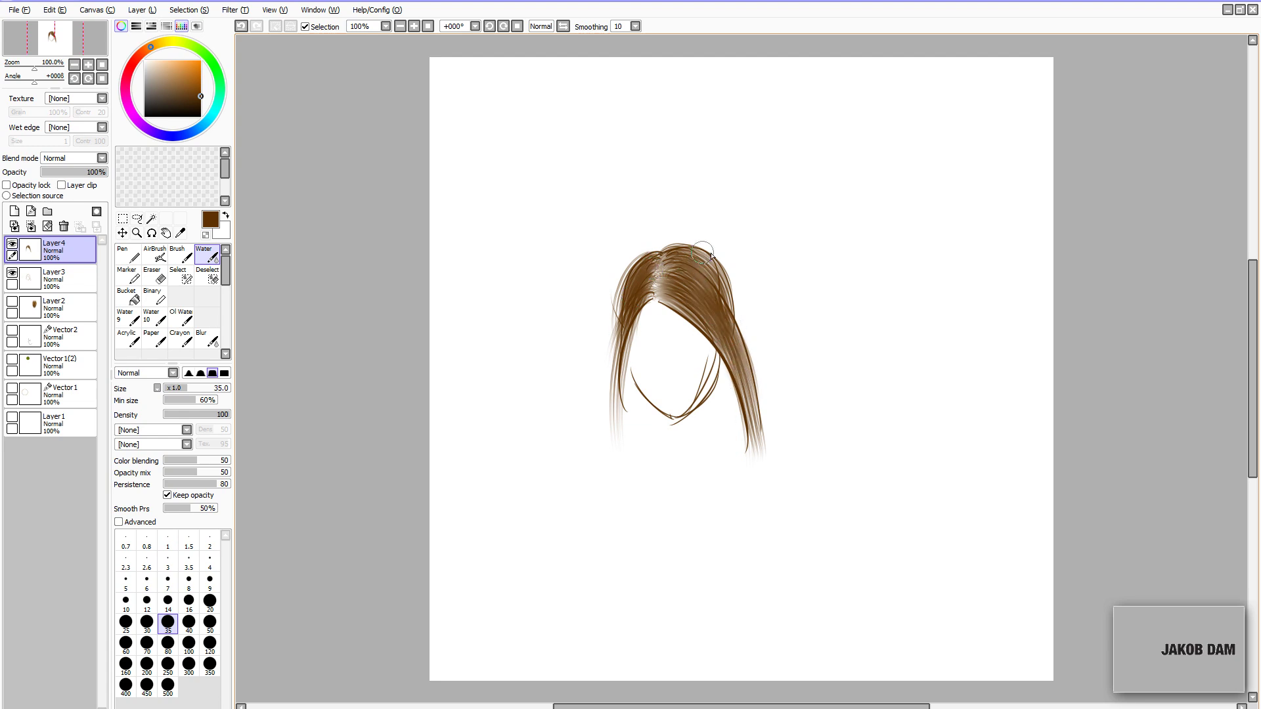
pyautogui.moveTo(711, 255)
pyautogui.mouseDown()
pyautogui.moveTo(730, 299)
pyautogui.moveTo(740, 425)
pyautogui.mouseUp()
# - Add a new layer and set up the Brush with a lighter orange-brown colour and the Fine_Round_1 texture
pyautogui.hotkey('ctrl', 'shift', 'n')
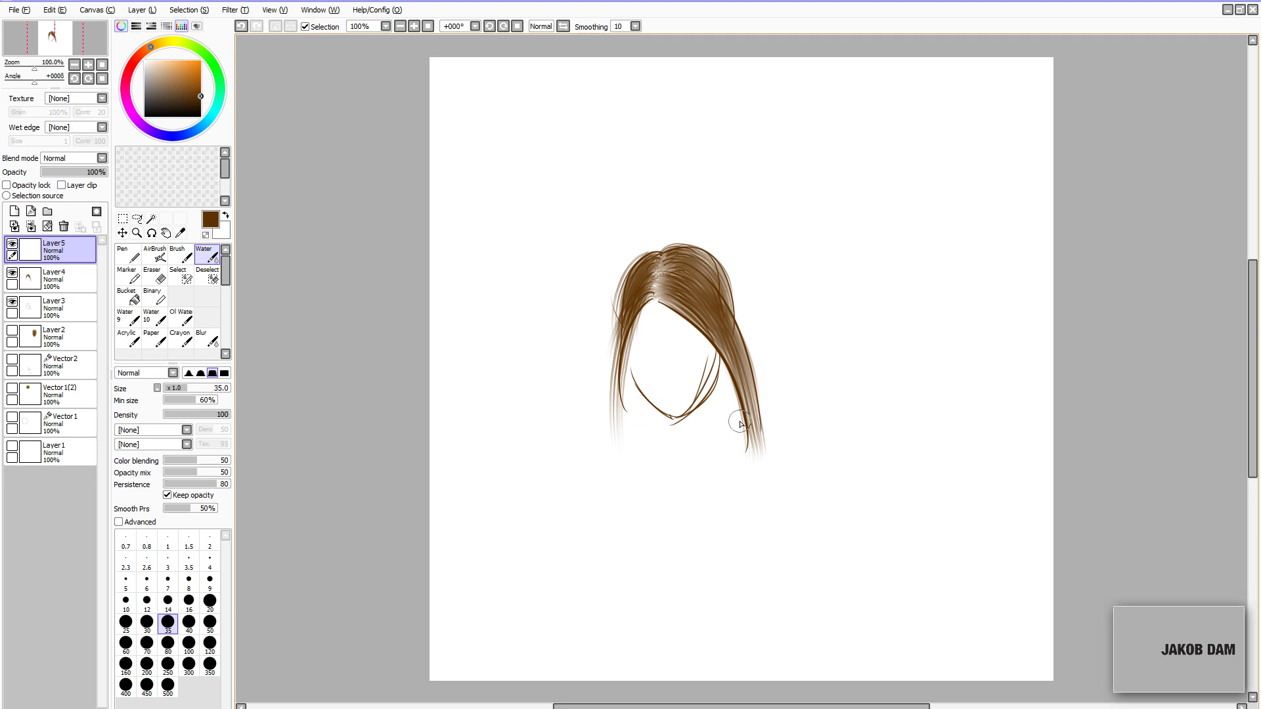
pyautogui.click(193, 85)
pyautogui.press('b')
pyautogui.click(160, 430)
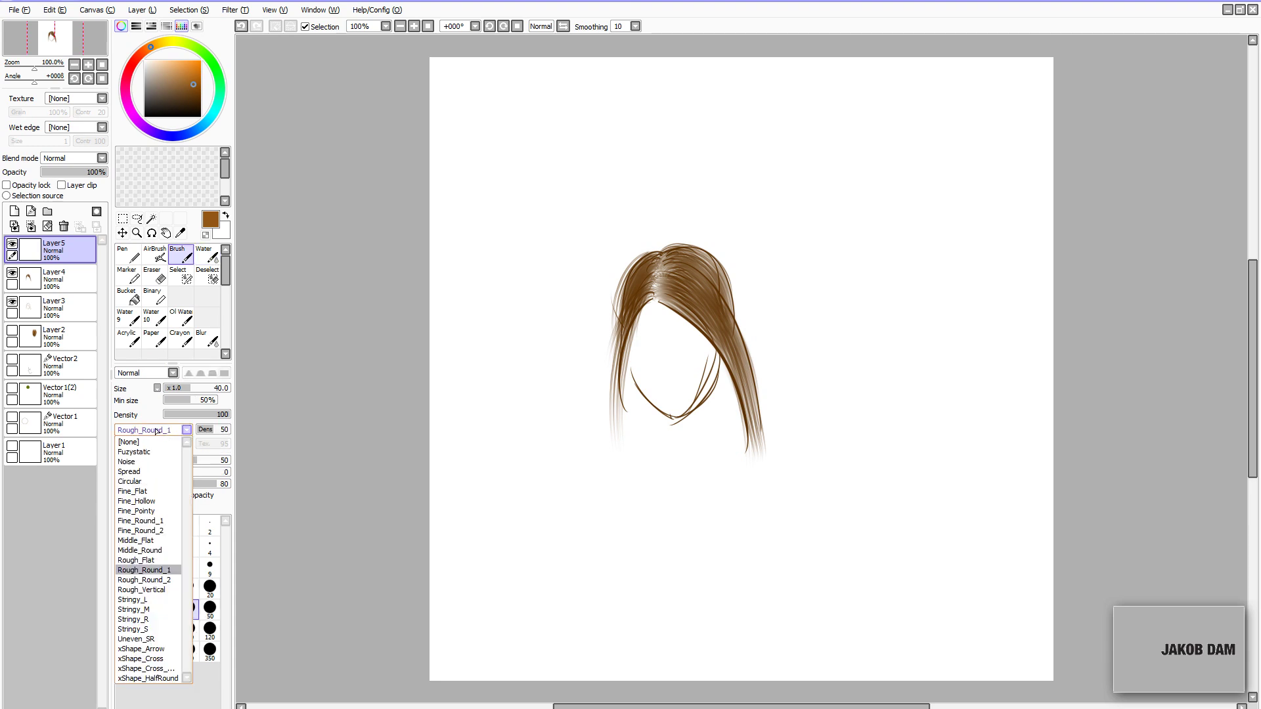
pyautogui.click(151, 522)
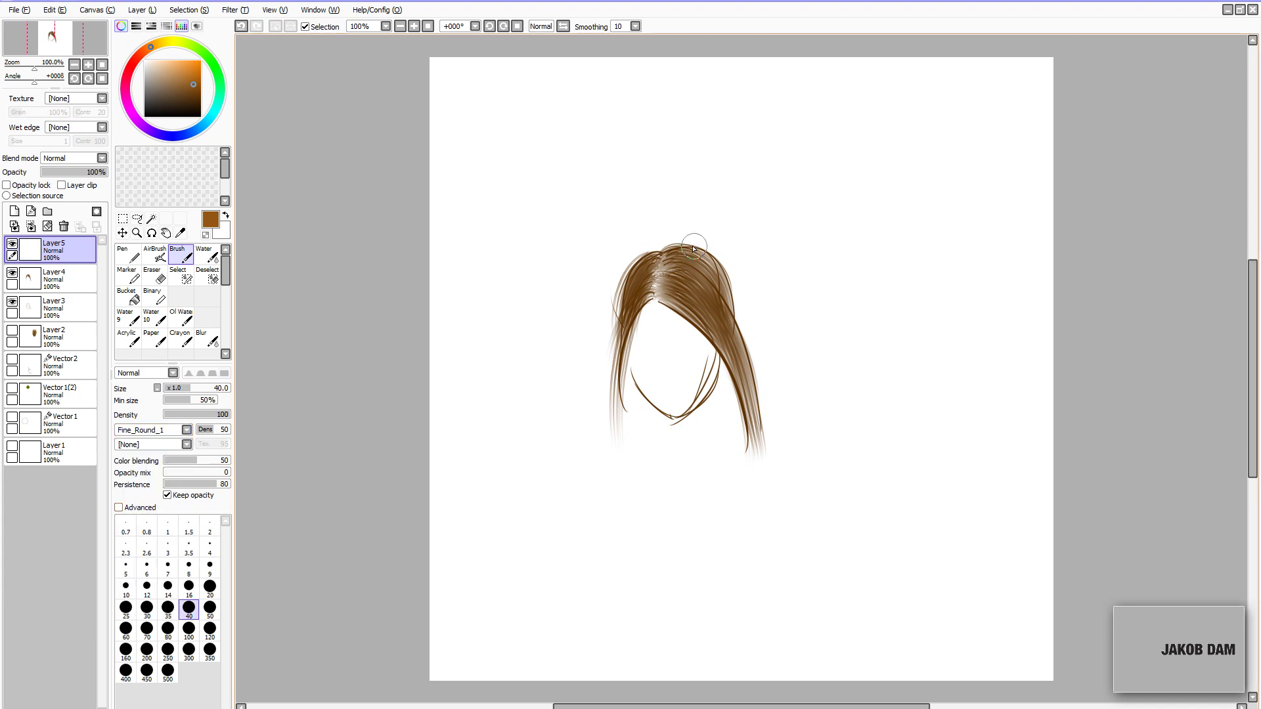
# - Paint lighter brown strands over both sides of the hair, redoing one stroke along the right-hand fringe
pyautogui.moveTo(649, 264); pyautogui.dragTo(637, 323)
pyautogui.moveTo(651, 275)
pyautogui.mouseDown()
pyautogui.moveTo(708, 288)
pyautogui.moveTo(676, 297)
pyautogui.moveTo(712, 311)
pyautogui.mouseUp()
pyautogui.moveTo(674, 264)
pyautogui.mouseDown()
pyautogui.moveTo(737, 328)
pyautogui.moveTo(750, 379)
pyautogui.mouseUp()
pyautogui.moveTo(719, 325); pyautogui.dragTo(754, 453)
pyautogui.moveTo(696, 319); pyautogui.dragTo(741, 407)
pyautogui.hotkey('ctrl', 'z')
pyautogui.moveTo(701, 325); pyautogui.dragTo(751, 415)
pyautogui.moveTo(660, 286); pyautogui.dragTo(707, 341)
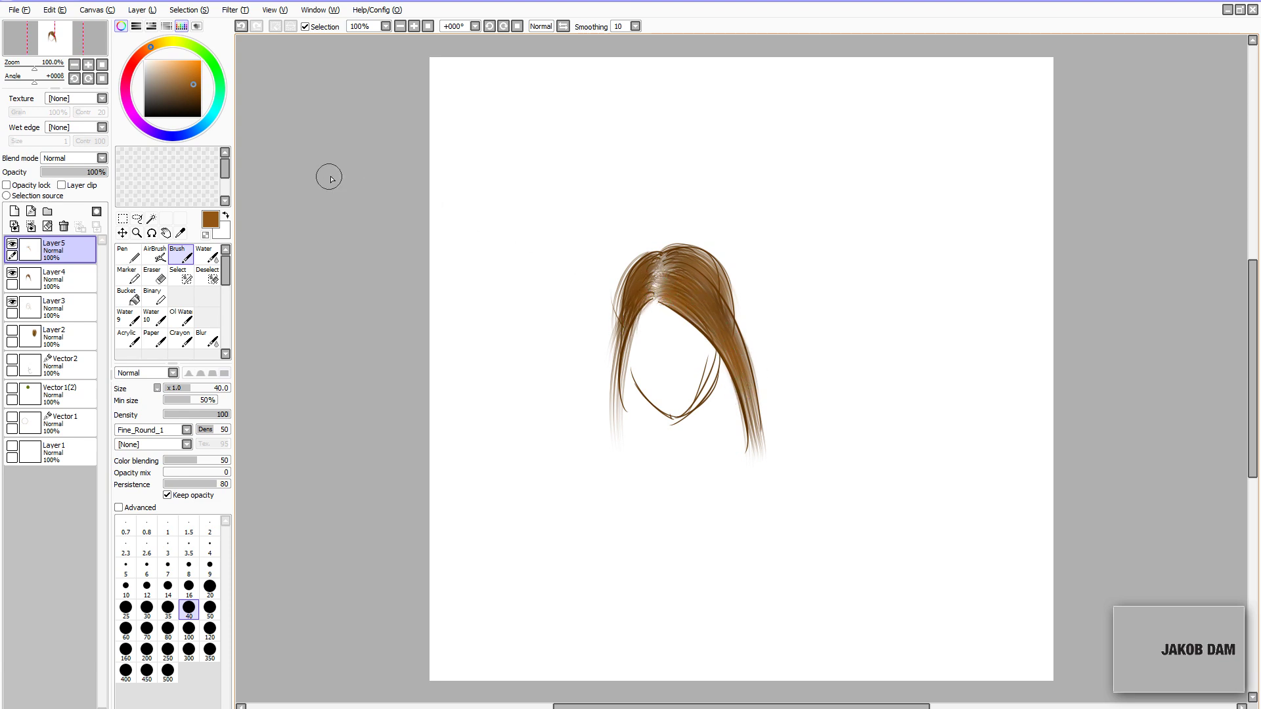
# - Add another layer, switch to white and paint highlight strands over the hair, undoing the stroke on the left side
pyautogui.hotkey('ctrl', 'shift', 'n')
pyautogui.press('x')
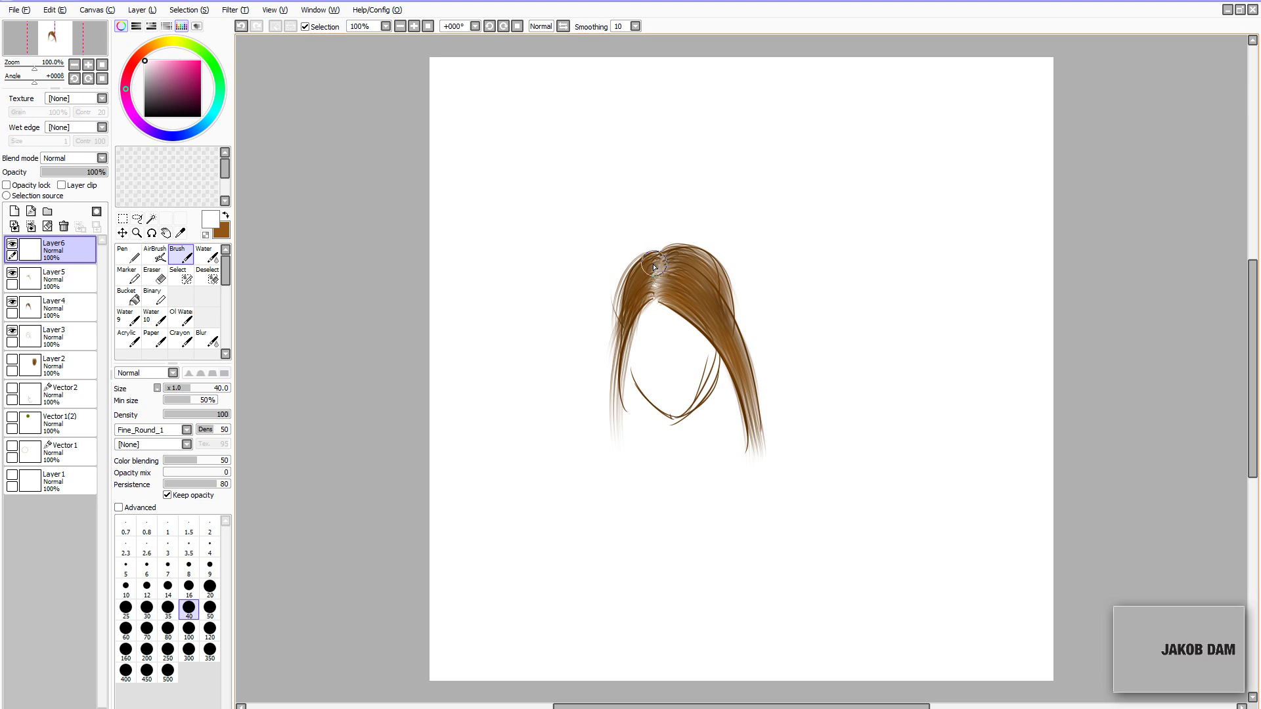
pyautogui.moveTo(655, 260)
pyautogui.mouseDown()
pyautogui.moveTo(633, 293)
pyautogui.moveTo(627, 366)
pyautogui.mouseUp()
pyautogui.hotkey('ctrl', 'z')
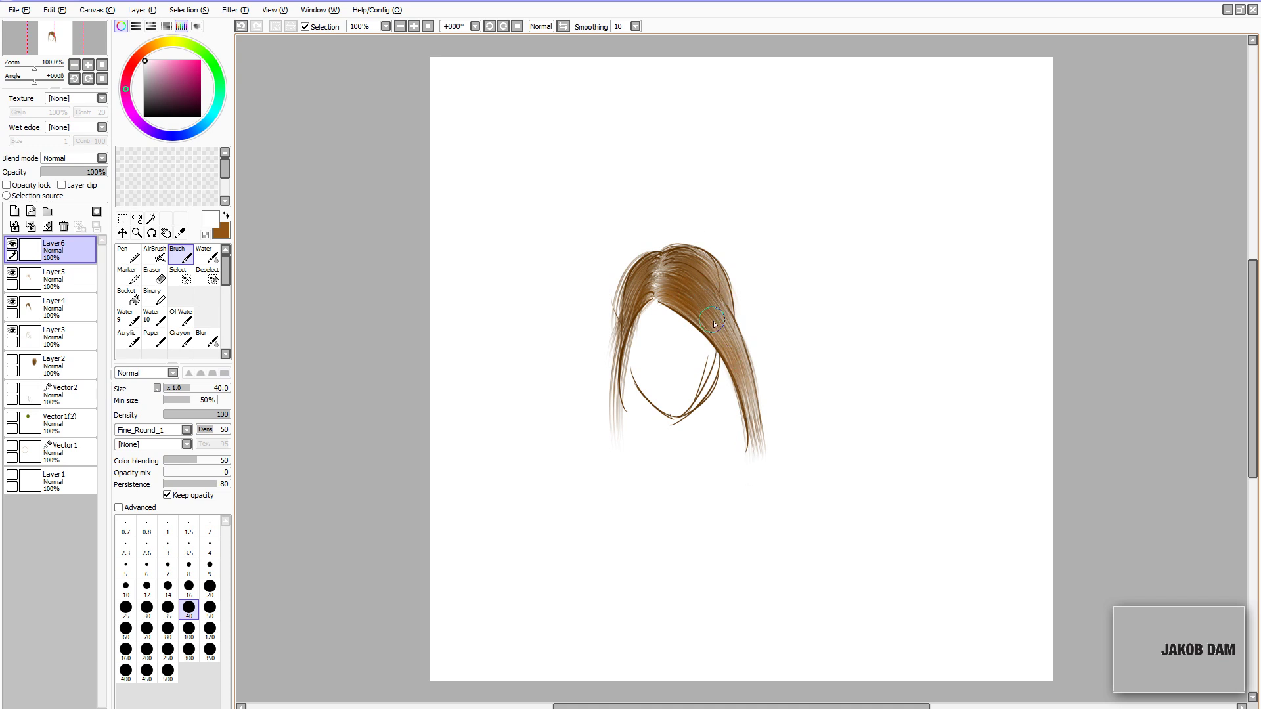
# - Merge the two highlight layers down into Layer4 and blend the right-hand strands with the Water brush
pyautogui.hotkey('ctrl', 'e')
pyautogui.hotkey('ctrl', 'e')
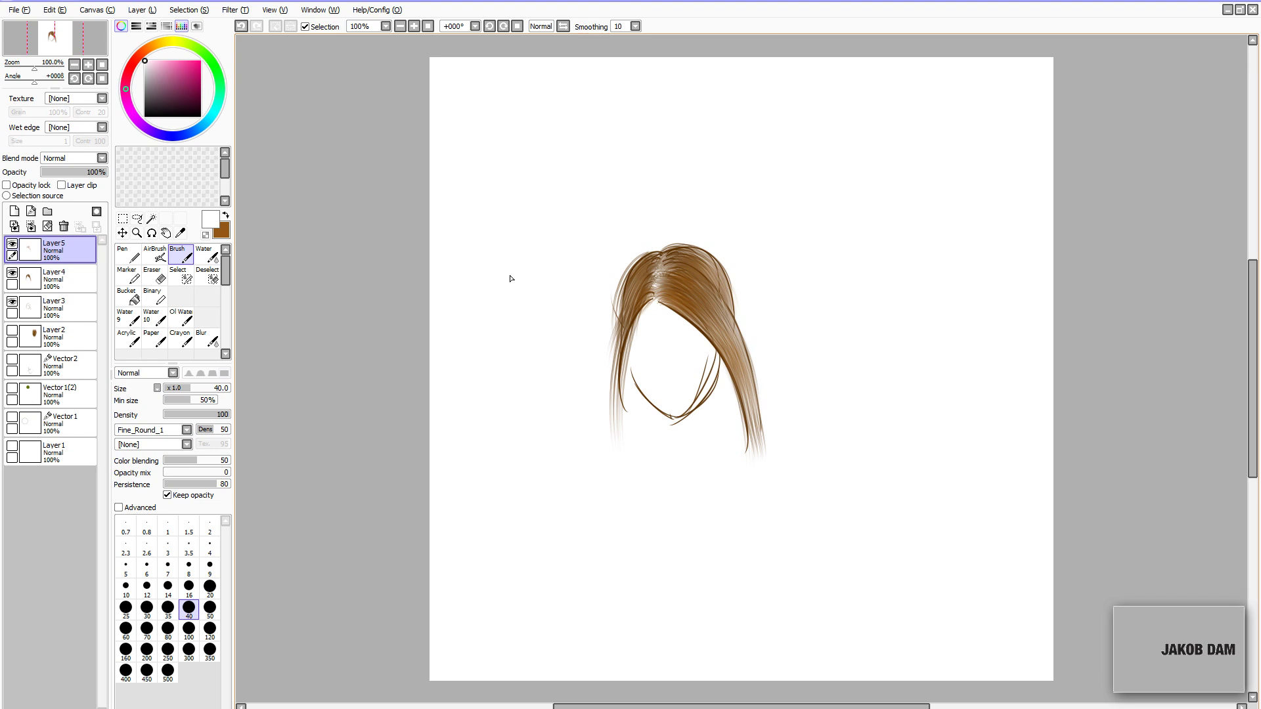
pyautogui.click(142, 10)
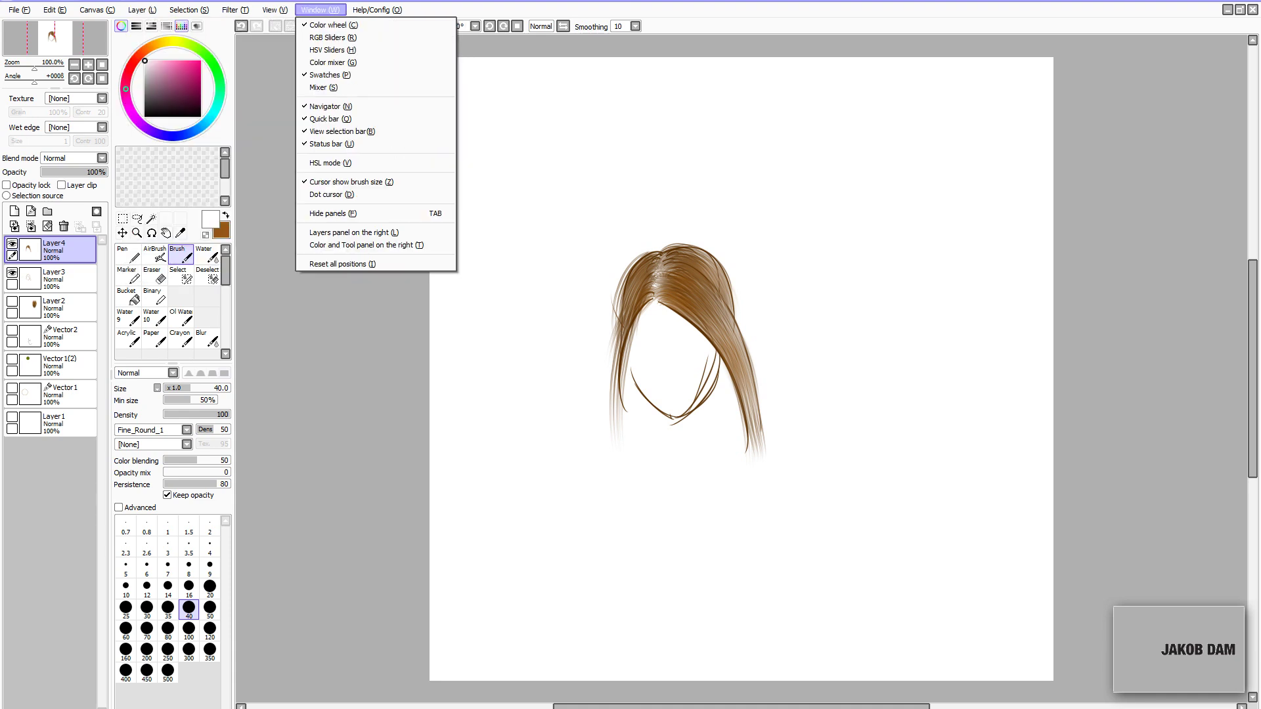
pyautogui.click(320, 10)
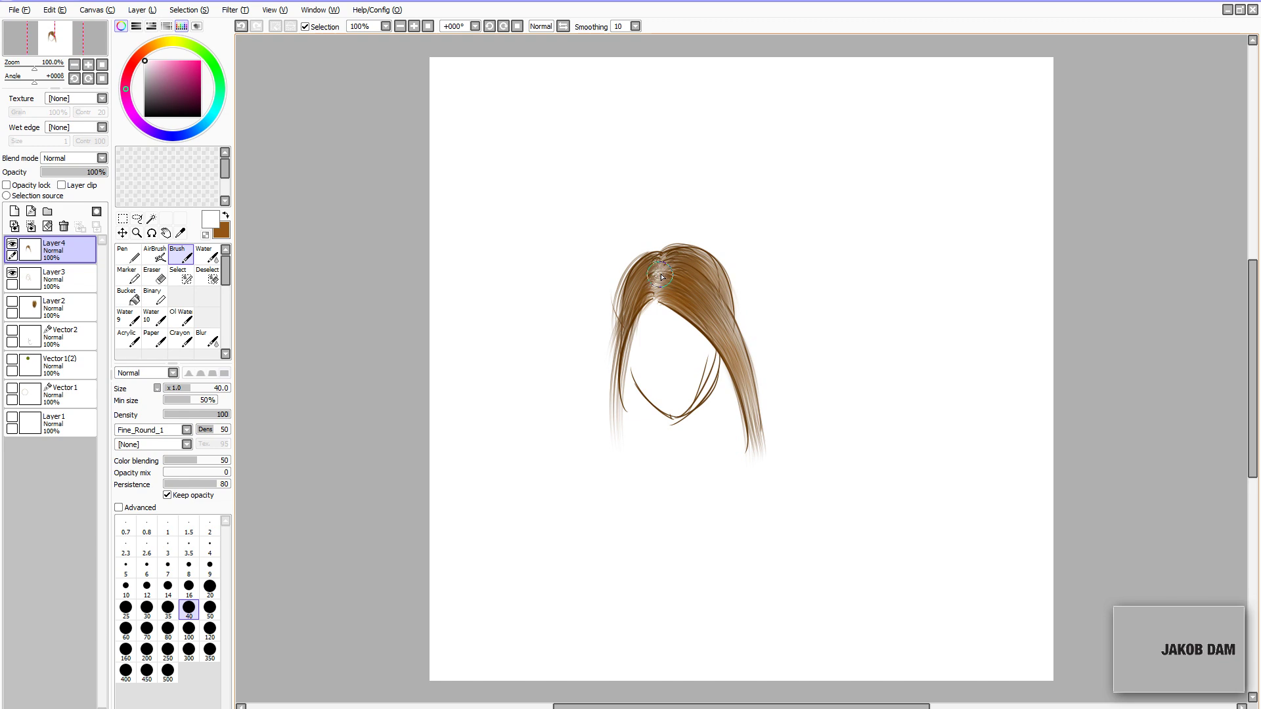
pyautogui.press('c')
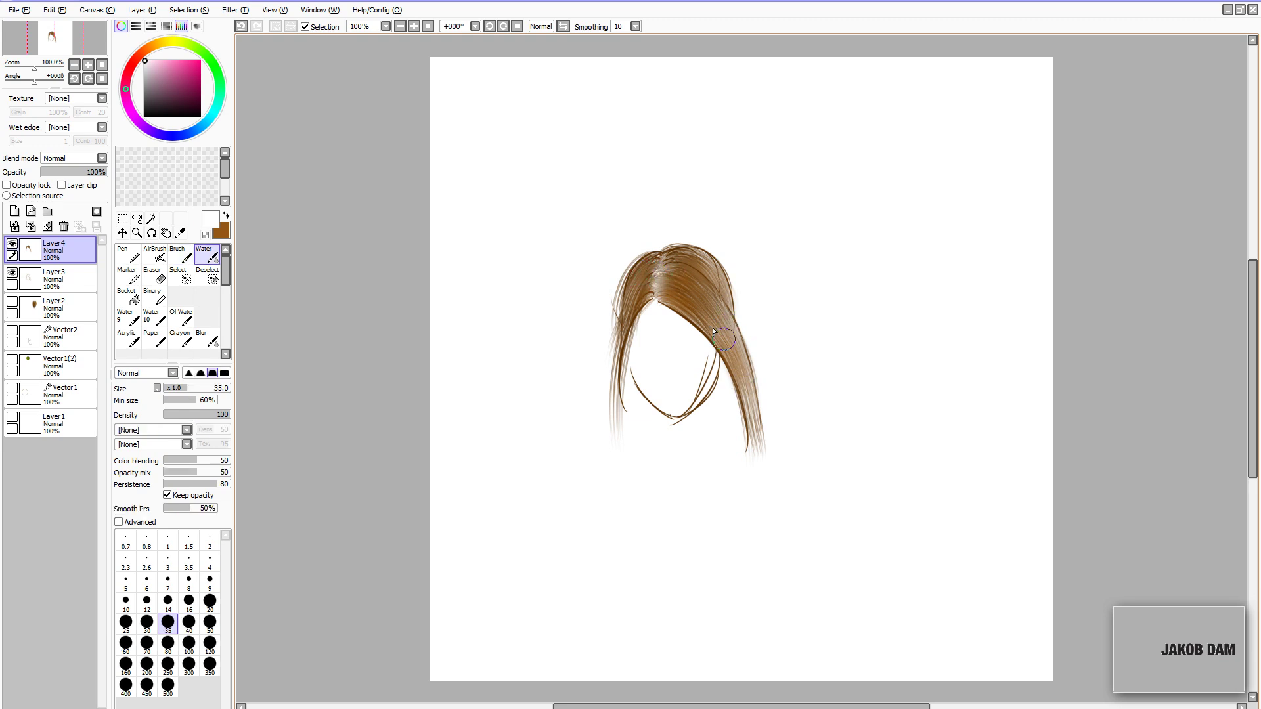
pyautogui.moveTo(688, 314); pyautogui.dragTo(737, 379)
# - Compare the hair with the Layer3 sketch hidden and shown, and merge the painted hair down into the sketch layer
pyautogui.click(12, 272)
pyautogui.click(12, 273)
pyautogui.click(11, 273)
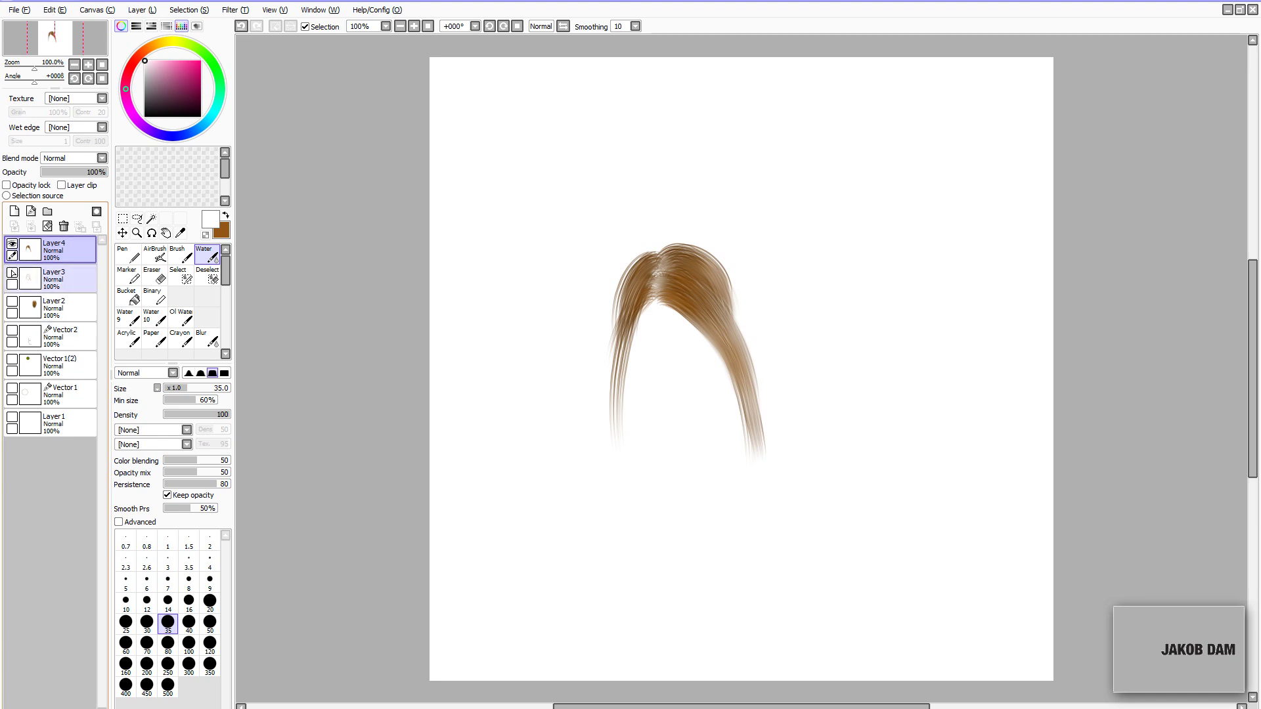
pyautogui.click(12, 273)
pyautogui.click(12, 272)
pyautogui.click(12, 273)
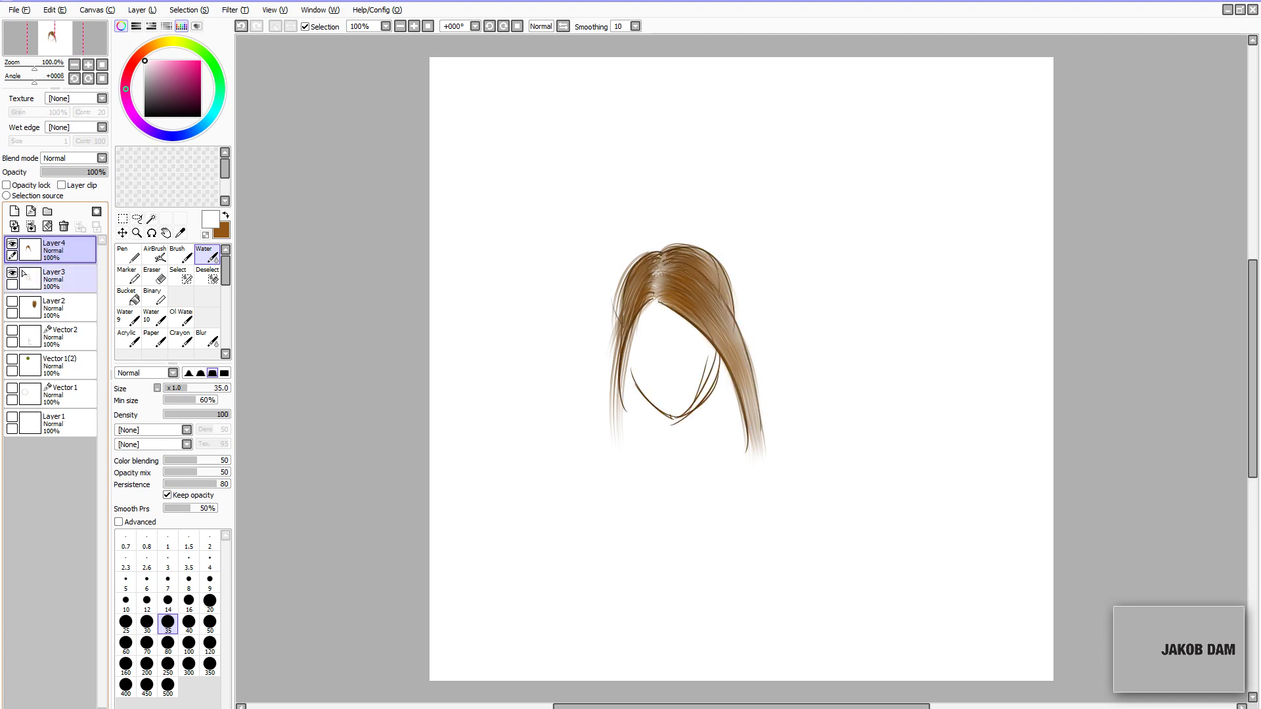
pyautogui.hotkey('ctrl', 'e')
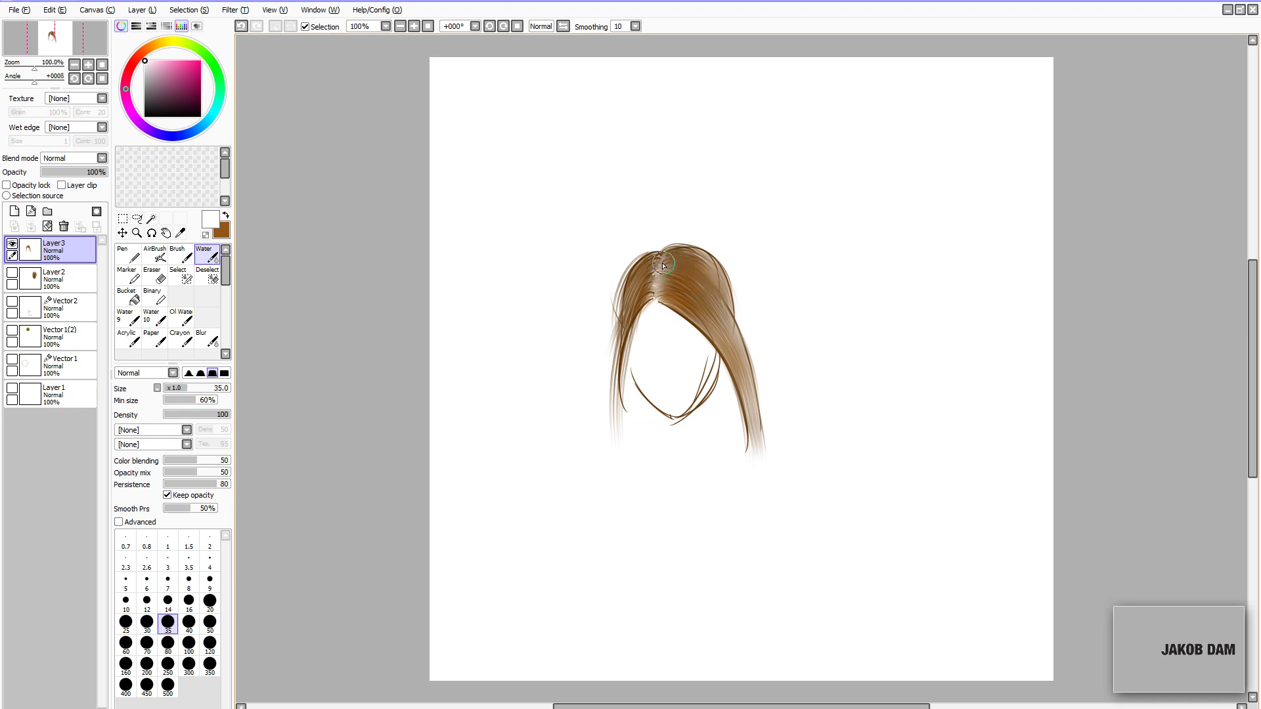
# - Blend the sketch outlines into the painted hair on both sides and along the fringe with the size 35 Water brush
pyautogui.moveTo(713, 261); pyautogui.dragTo(746, 369)
pyautogui.moveTo(735, 319); pyautogui.dragTo(757, 415)
pyautogui.moveTo(656, 296)
pyautogui.mouseDown()
pyautogui.moveTo(735, 356)
pyautogui.moveTo(744, 379)
pyautogui.moveTo(702, 332)
pyautogui.moveTo(754, 422)
pyautogui.mouseUp()
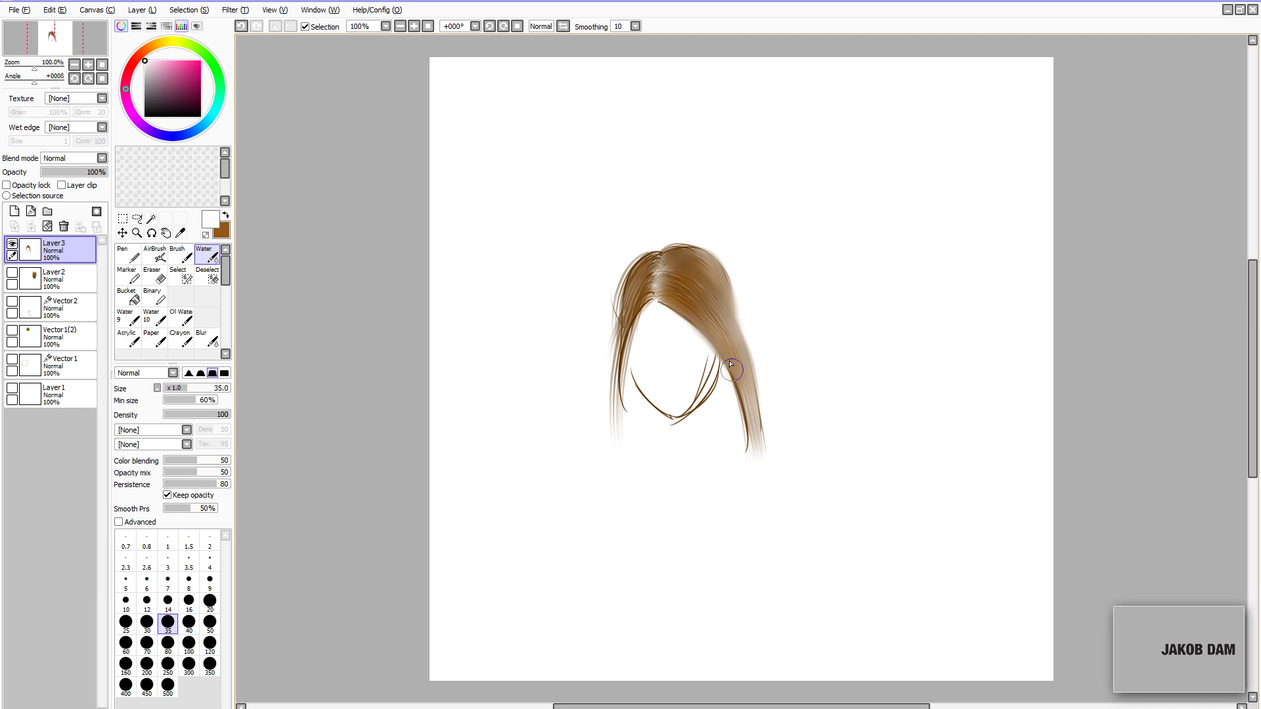
pyautogui.moveTo(724, 351); pyautogui.dragTo(753, 463)
pyautogui.moveTo(653, 281)
pyautogui.mouseDown()
pyautogui.moveTo(657, 263)
pyautogui.moveTo(641, 269)
pyautogui.moveTo(629, 342)
pyautogui.moveTo(651, 294)
pyautogui.moveTo(619, 431)
pyautogui.mouseUp()
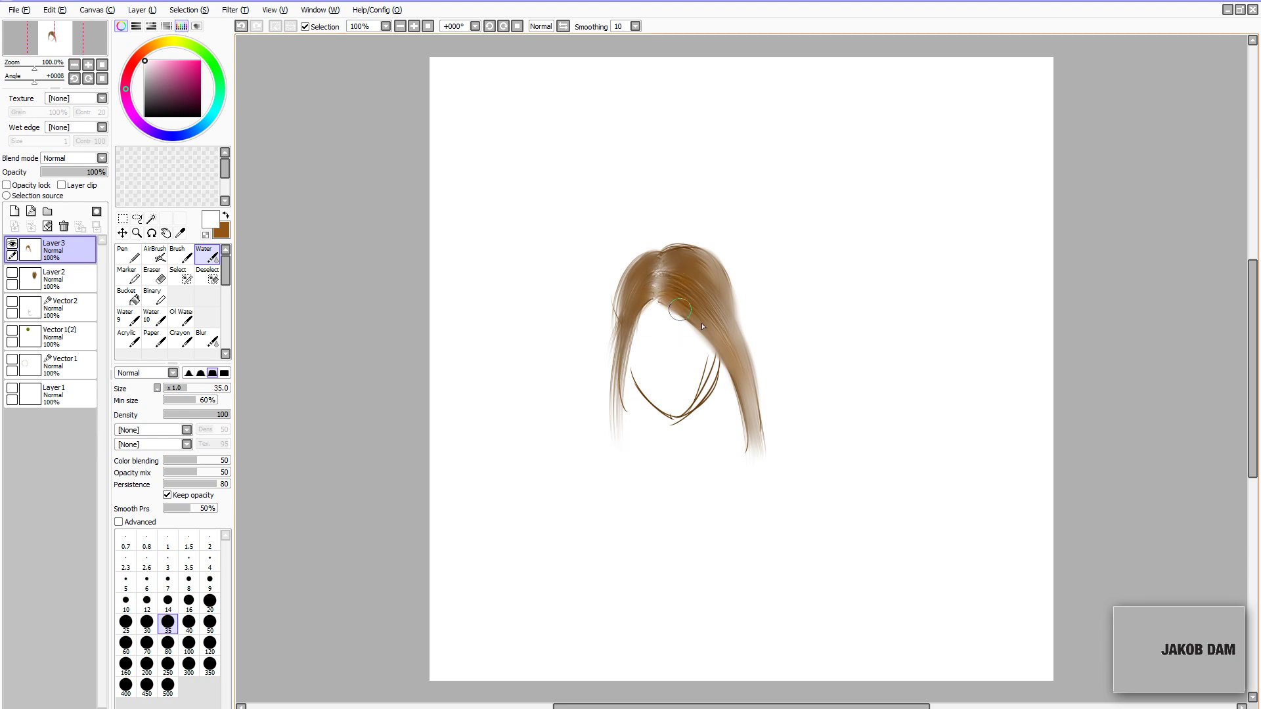
pyautogui.moveTo(654, 299)
pyautogui.mouseDown()
pyautogui.moveTo(632, 332)
pyautogui.moveTo(677, 245)
pyautogui.moveTo(663, 258)
pyautogui.moveTo(719, 280)
pyautogui.moveTo(648, 281)
pyautogui.moveTo(704, 293)
pyautogui.moveTo(708, 266)
pyautogui.moveTo(733, 353)
pyautogui.mouseUp()
# - Add a new layer and set up the Brush with a darker brown colour and the Rough_Round_1 texture
pyautogui.press('ctrl')
pyautogui.hotkey('ctrl', 'shift', 'n')
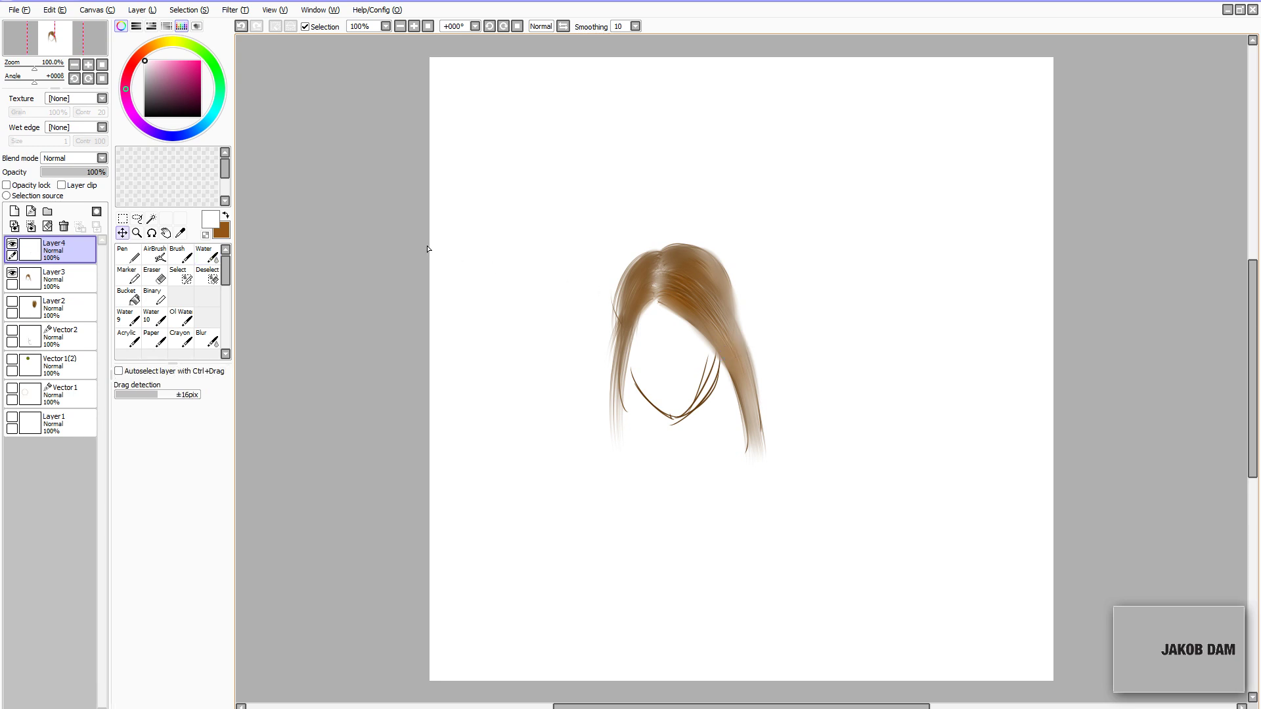
pyautogui.press('x')
pyautogui.click(199, 99)
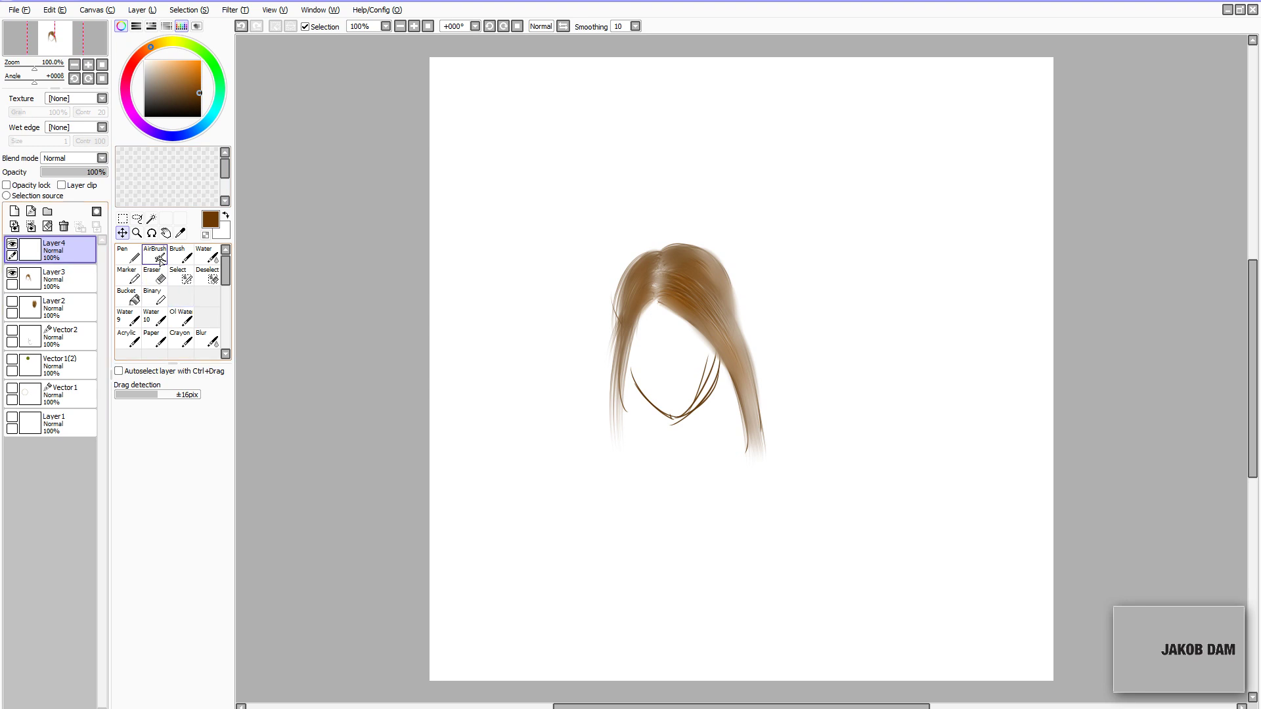
pyautogui.press('b')
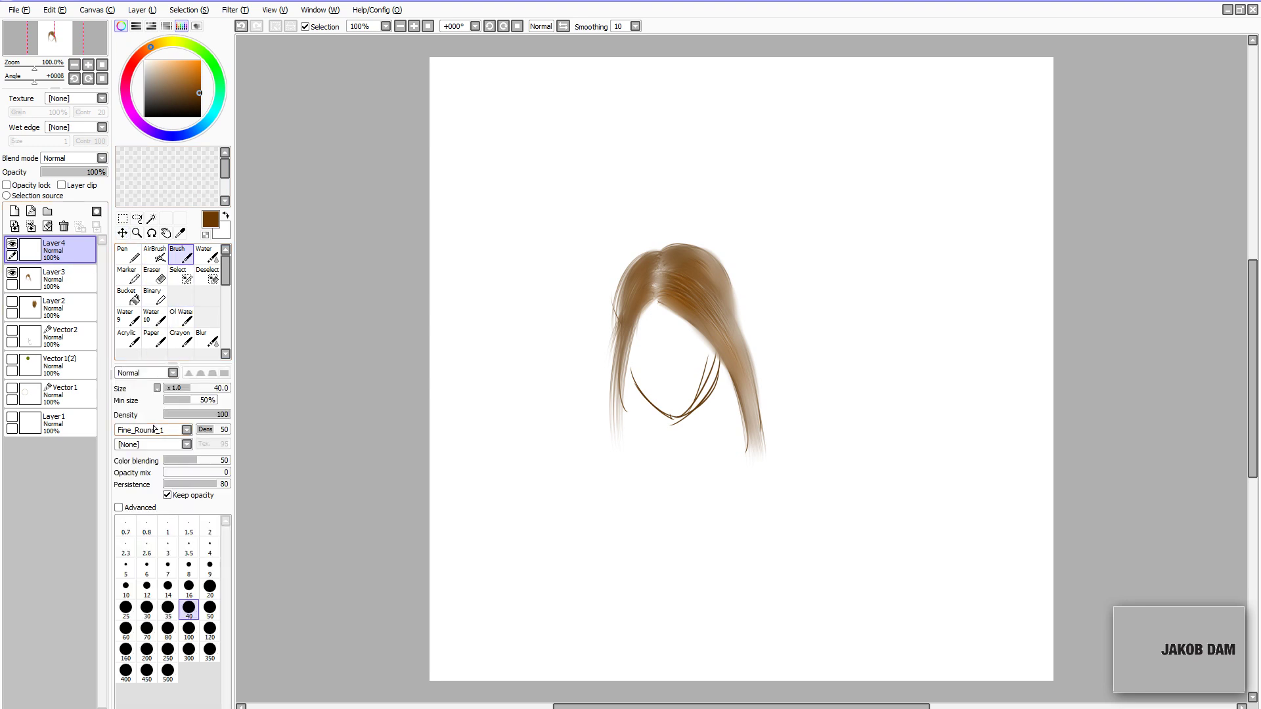
pyautogui.click(155, 429)
pyautogui.click(162, 569)
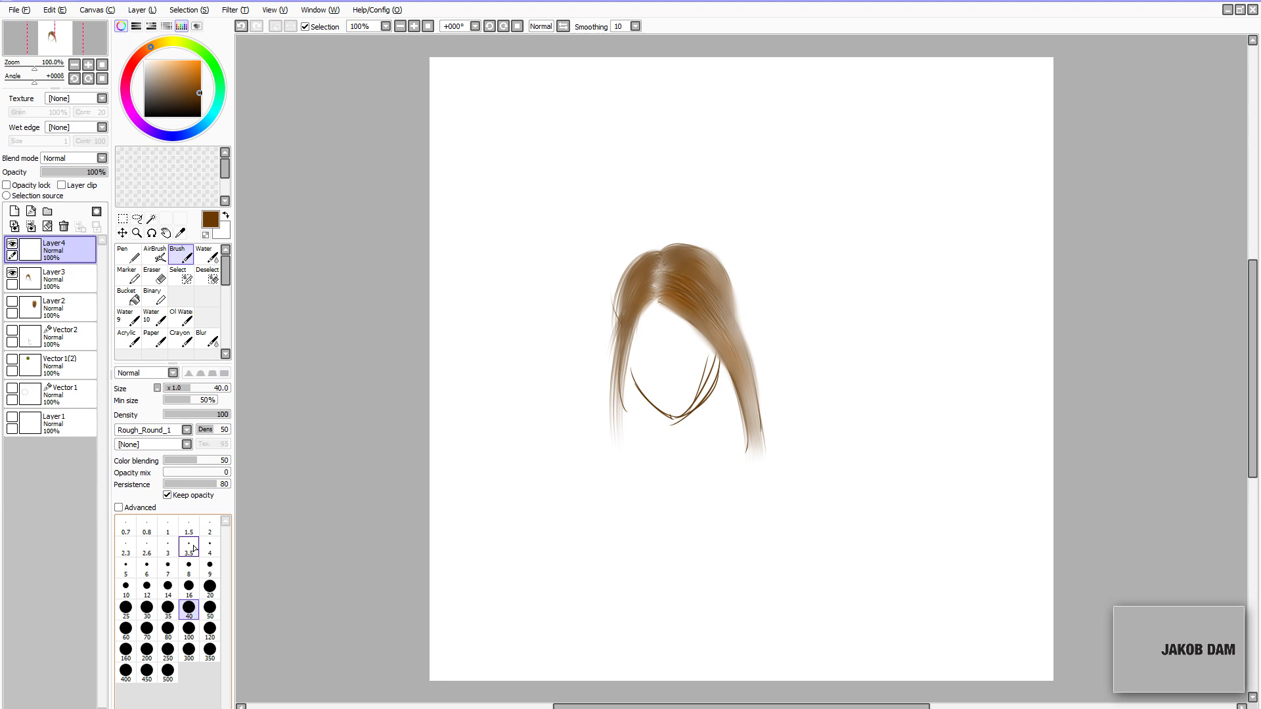
# - Paint darker brown strands over the blended hair on both sides, from the parting to the tips
pyautogui.moveTo(649, 264)
pyautogui.mouseDown()
pyautogui.moveTo(644, 318)
pyautogui.moveTo(648, 272)
pyautogui.moveTo(634, 281)
pyautogui.moveTo(649, 291)
pyautogui.moveTo(627, 370)
pyautogui.mouseUp()
pyautogui.moveTo(666, 302); pyautogui.dragTo(723, 350)
pyautogui.moveTo(674, 258)
pyautogui.mouseDown()
pyautogui.moveTo(726, 324)
pyautogui.moveTo(732, 407)
pyautogui.mouseUp()
pyautogui.moveTo(690, 301)
pyautogui.mouseDown()
pyautogui.moveTo(722, 332)
pyautogui.moveTo(697, 311)
pyautogui.moveTo(755, 429)
pyautogui.moveTo(756, 481)
pyautogui.mouseUp()
pyautogui.moveTo(697, 282); pyautogui.dragTo(744, 424)
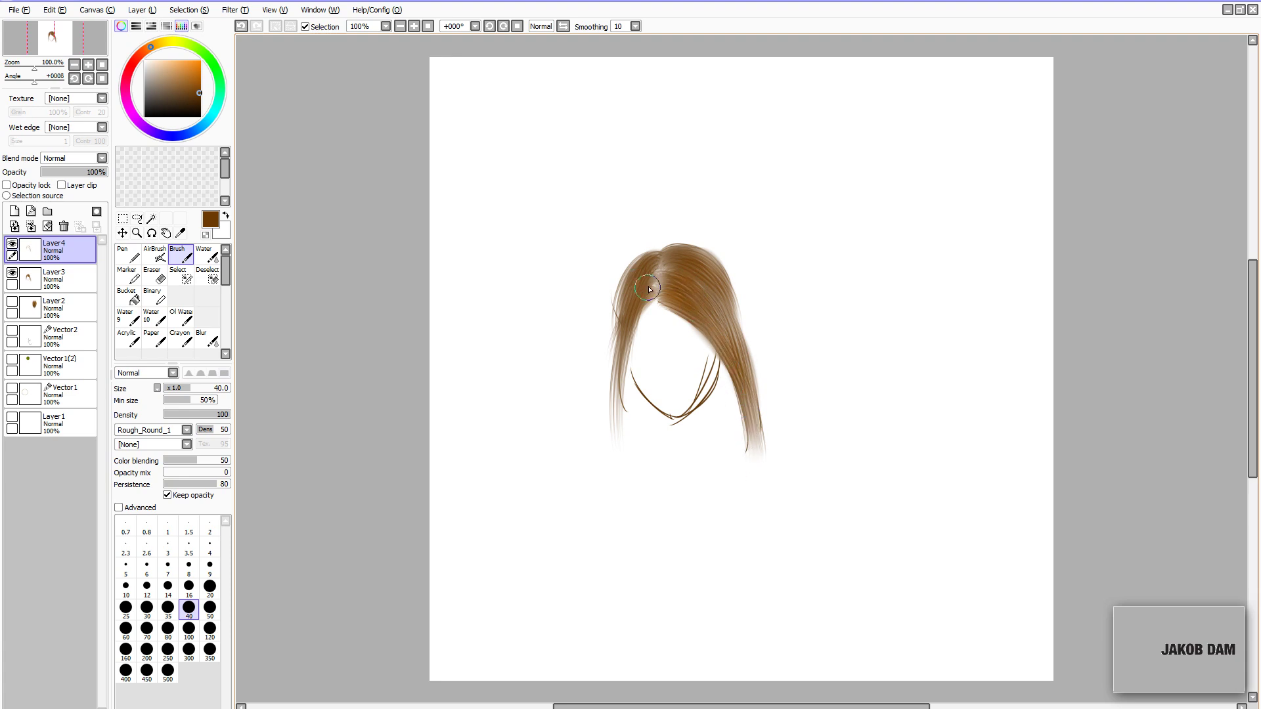
pyautogui.moveTo(648, 288)
pyautogui.mouseDown()
pyautogui.moveTo(619, 312)
pyautogui.moveTo(643, 310)
pyautogui.moveTo(648, 289)
pyautogui.moveTo(624, 358)
pyautogui.moveTo(649, 295)
pyautogui.moveTo(636, 437)
pyautogui.mouseUp()
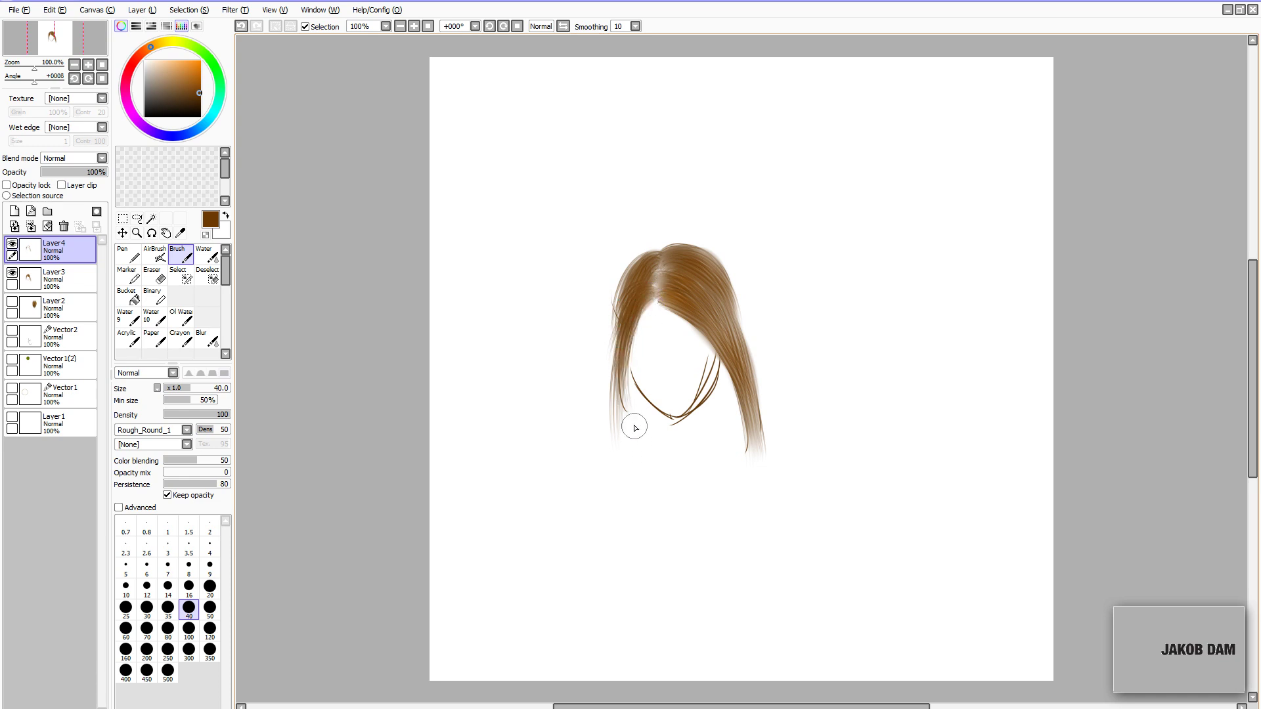
# - Add more darker brown strands down the left side of the hair, from the parting toward the tips
pyautogui.moveTo(645, 284); pyautogui.dragTo(628, 431)
pyautogui.moveTo(654, 262)
pyautogui.mouseDown()
pyautogui.moveTo(619, 299)
pyautogui.moveTo(651, 279)
pyautogui.moveTo(618, 284)
pyautogui.moveTo(605, 376)
pyautogui.mouseUp()
# - Examine the Brush's advanced settings by showing and hiding them, leaving them hidden
pyautogui.click(119, 508)
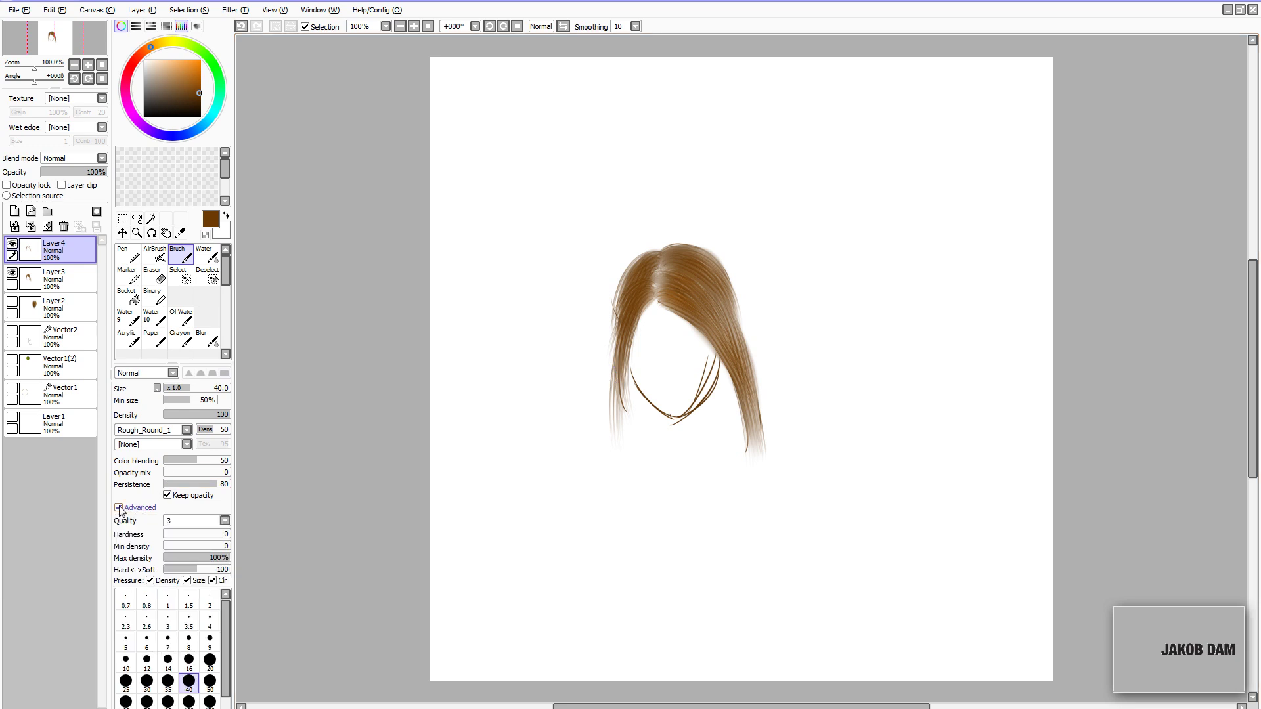
pyautogui.click(118, 508)
pyautogui.click(118, 507)
pyautogui.click(119, 508)
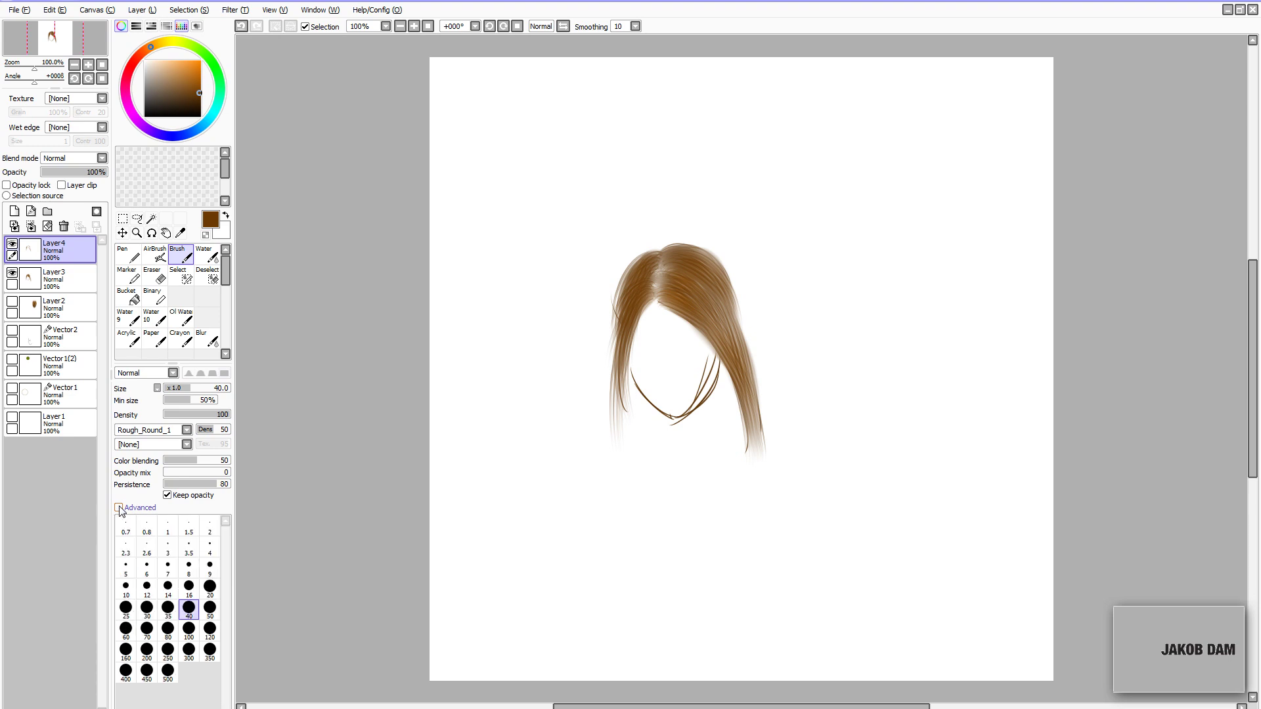
# - Set up the Brush with the Fine_Round_1 texture and white as the colour, and add a new layer above Layer4
pyautogui.click(151, 431)
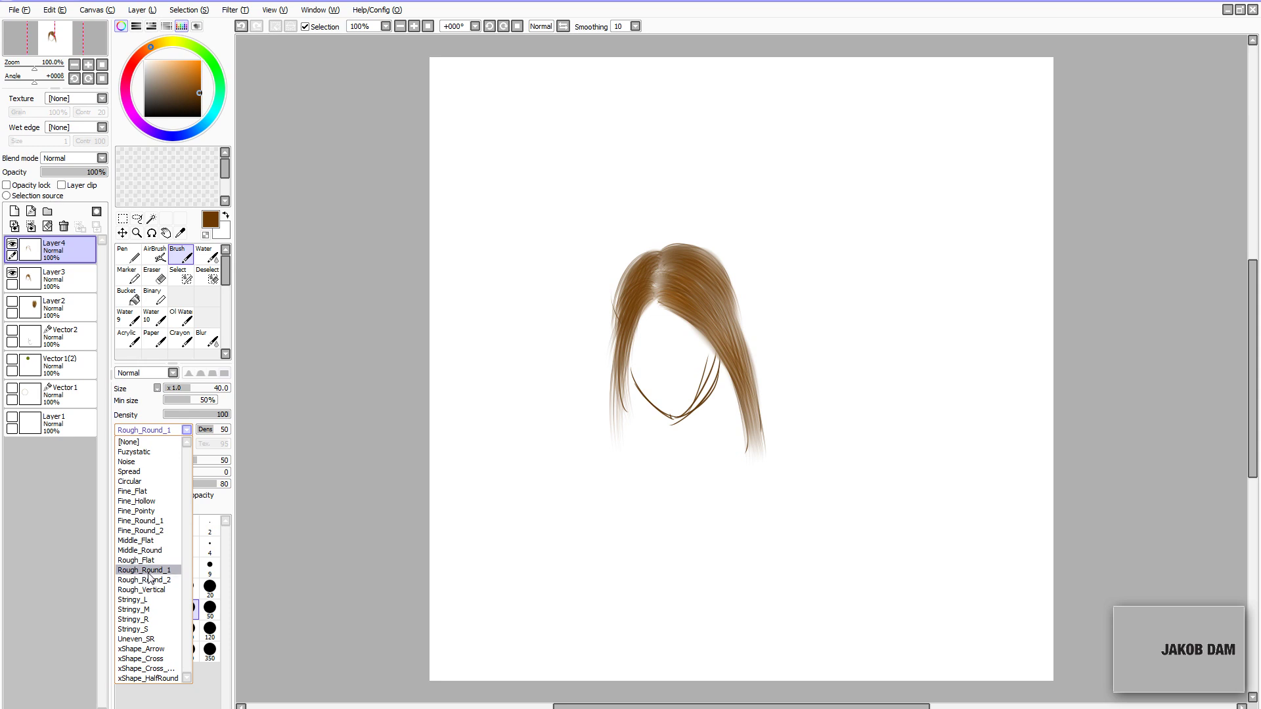
pyautogui.click(141, 521)
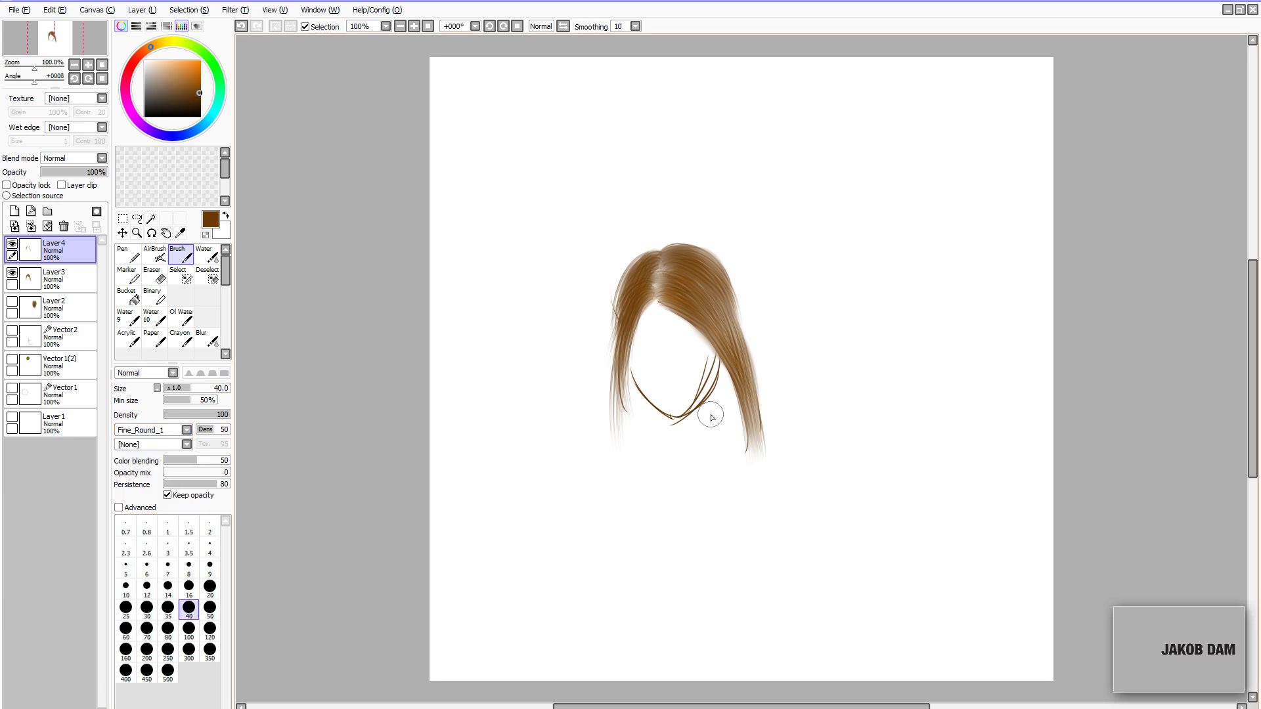
pyautogui.press('x')
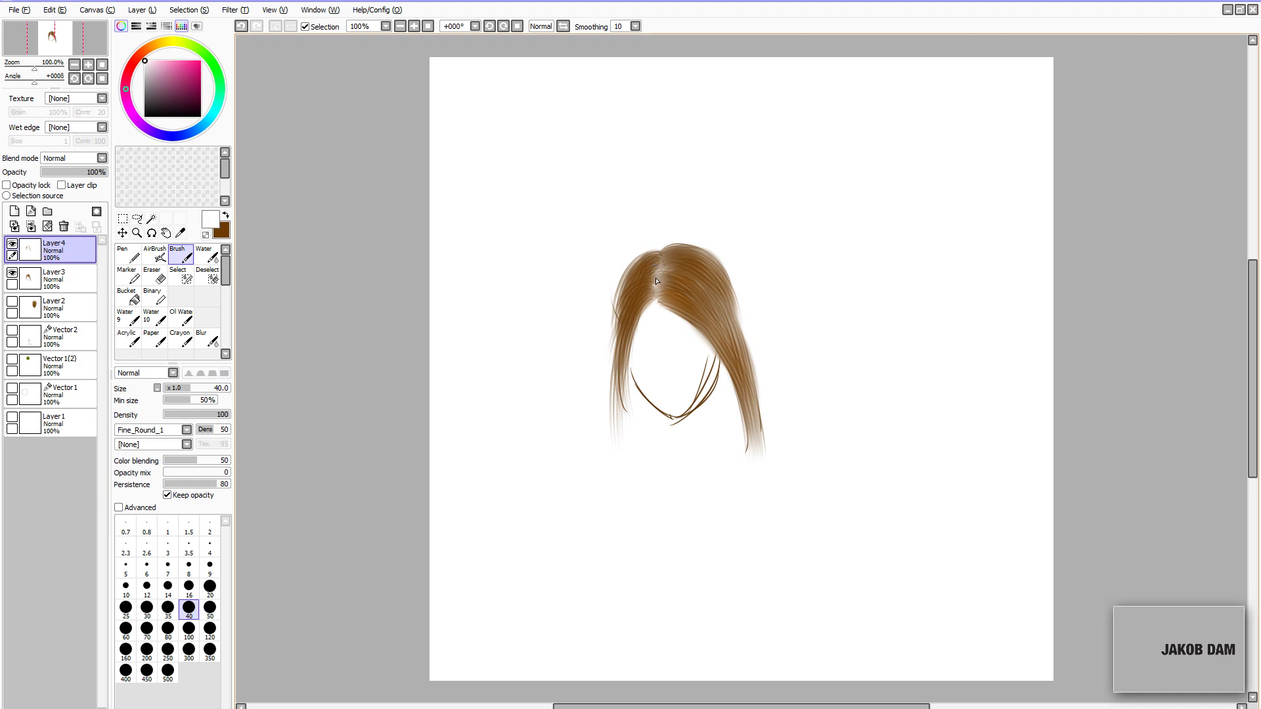
pyautogui.hotkey('ctrl', 'shift', 'n')
# - Paint fine white highlight strands along the right side of the hair, redoing the first stroke, and merge them down into Layer4
pyautogui.moveTo(674, 268)
pyautogui.mouseDown()
pyautogui.moveTo(711, 309)
pyautogui.moveTo(736, 314)
pyautogui.moveTo(753, 391)
pyautogui.mouseUp()
pyautogui.hotkey('ctrl', 'z')
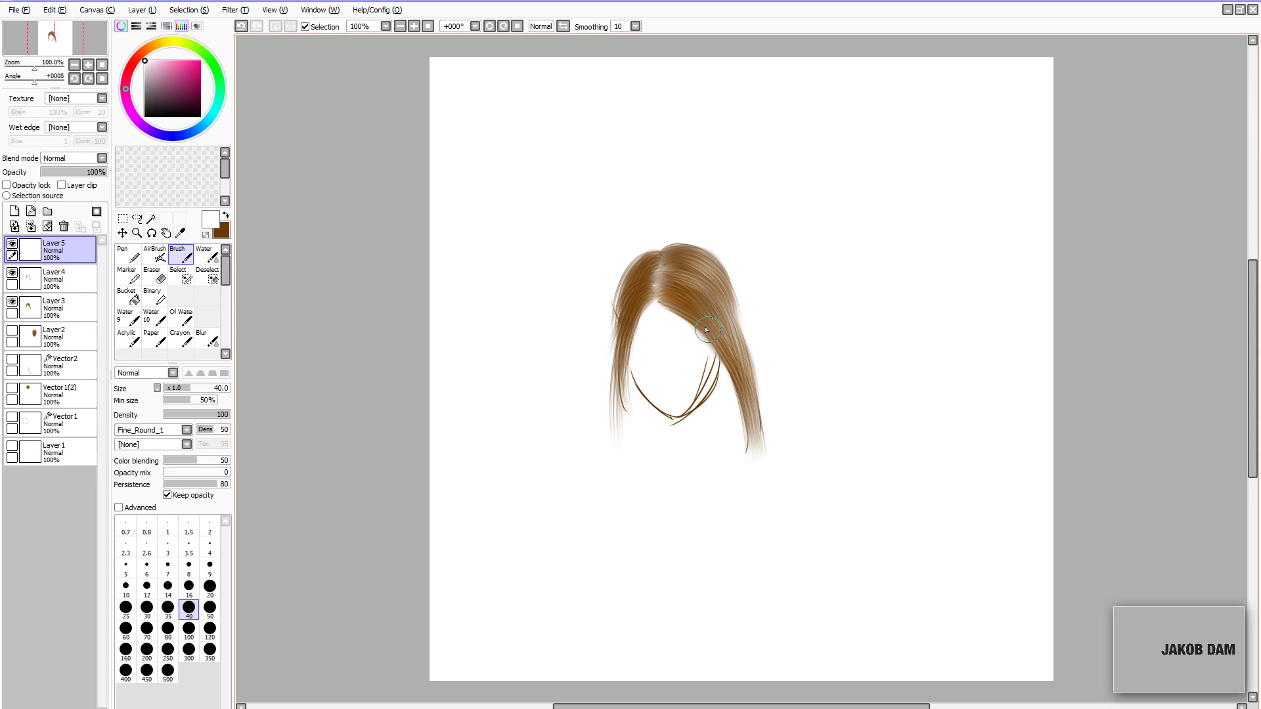
pyautogui.moveTo(706, 329); pyautogui.dragTo(756, 404)
pyautogui.hotkey('ctrl', 'e')
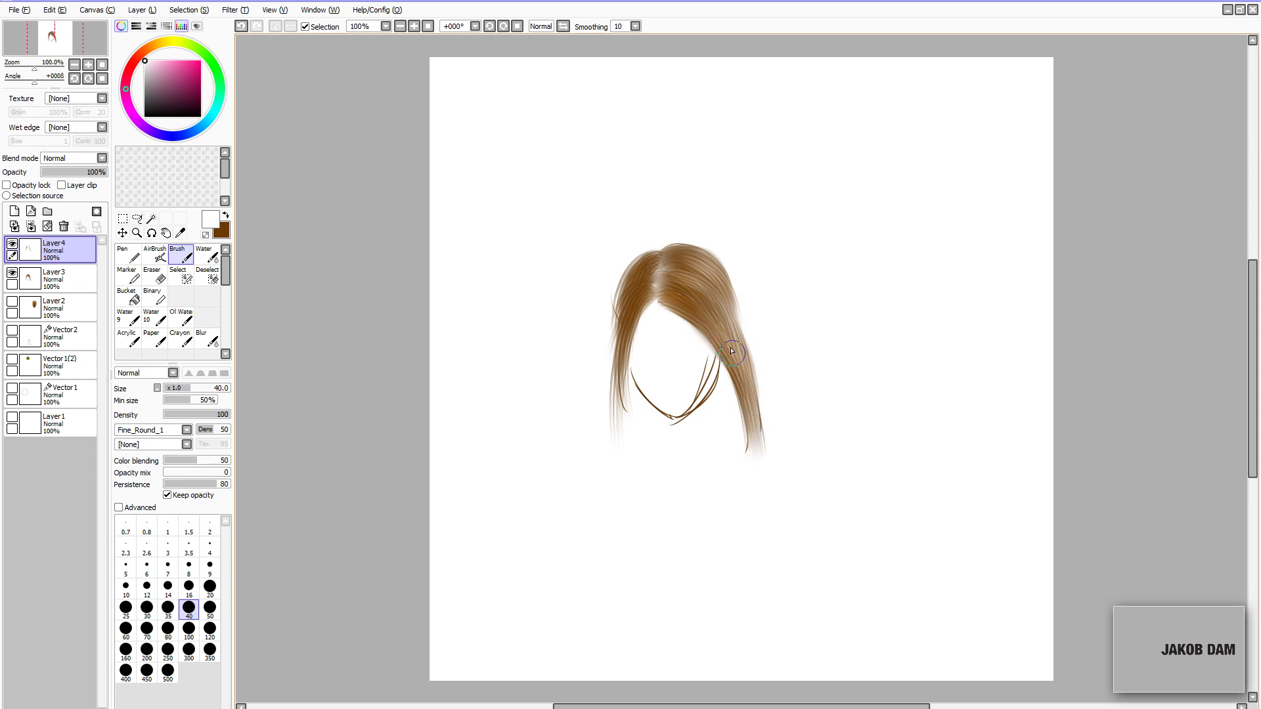
# - Blend the white highlights into the right side of the hair with the size 35 Water brush
pyautogui.press('c')
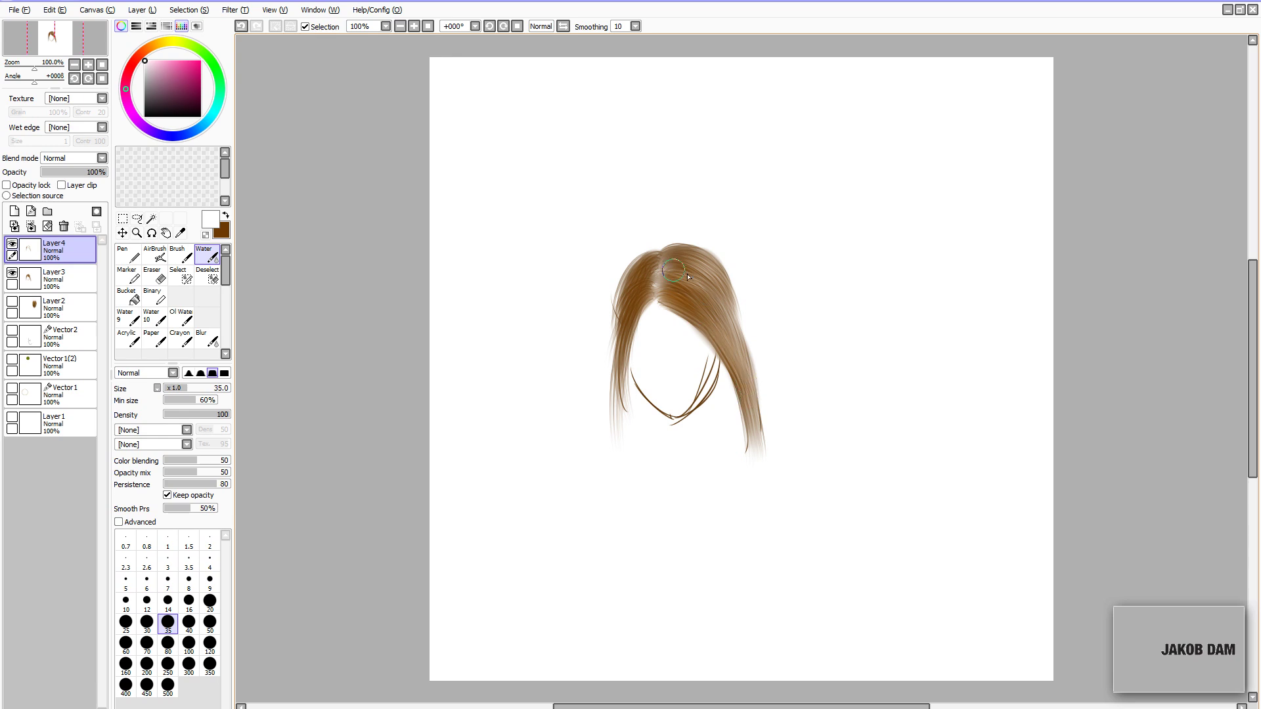
pyautogui.press('ctrl')
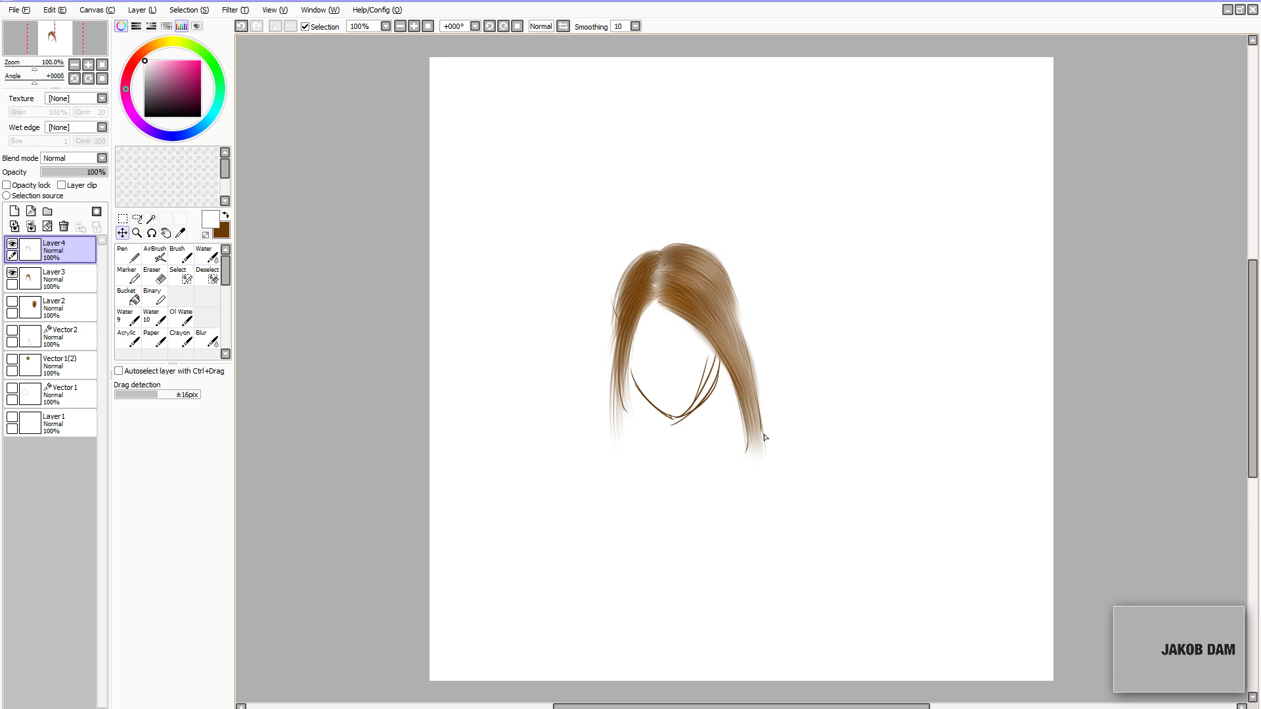